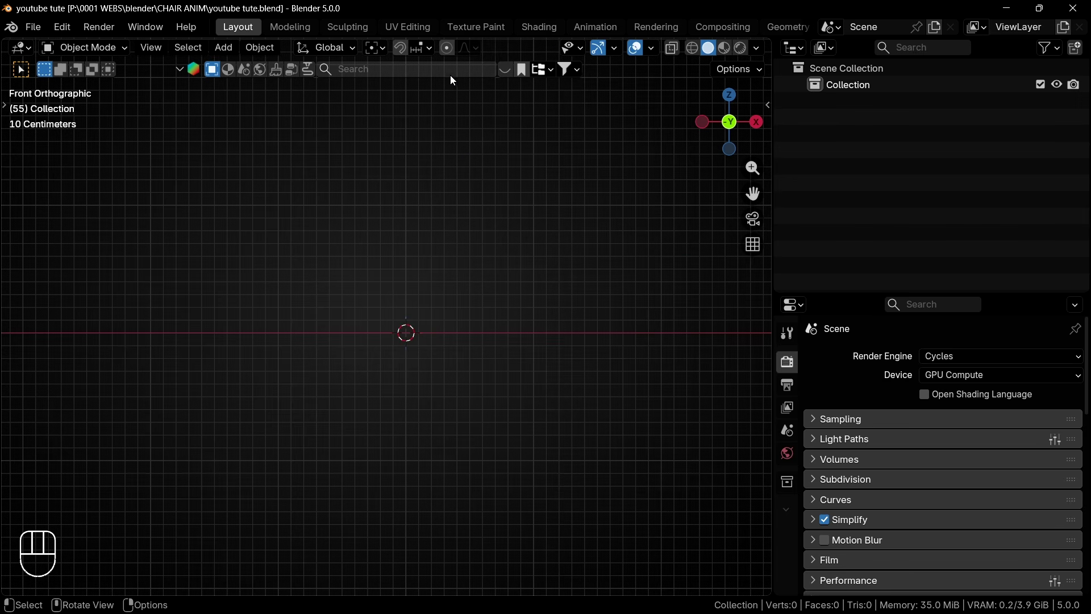
# Search the BlenderKit library for "chair" and place the black Office Chair model at the world origin
pyautogui.click(453, 76)
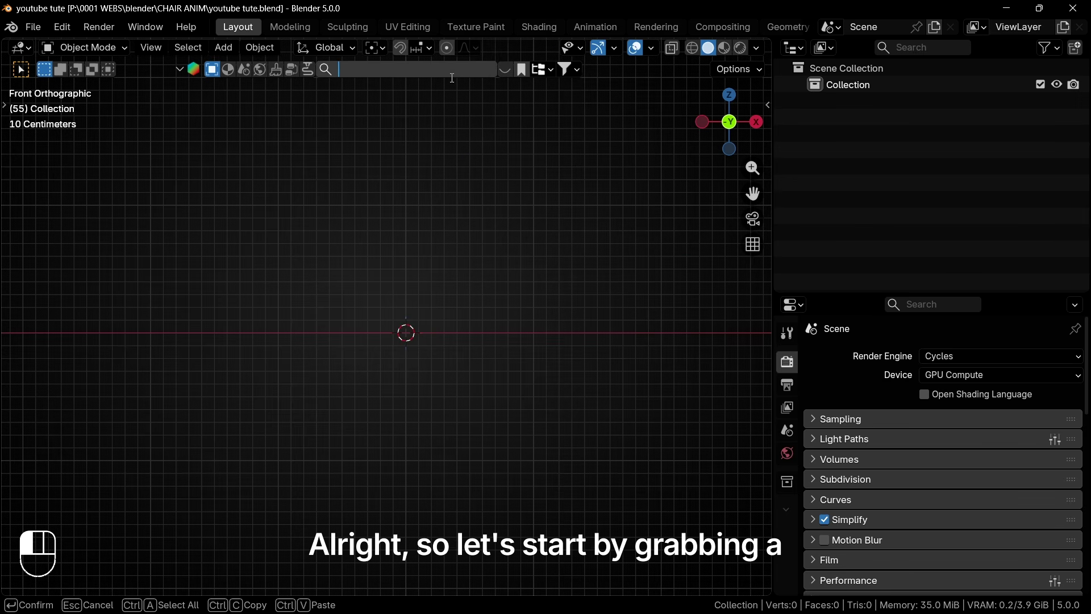
pyautogui.write('chair')
pyautogui.press('Return')
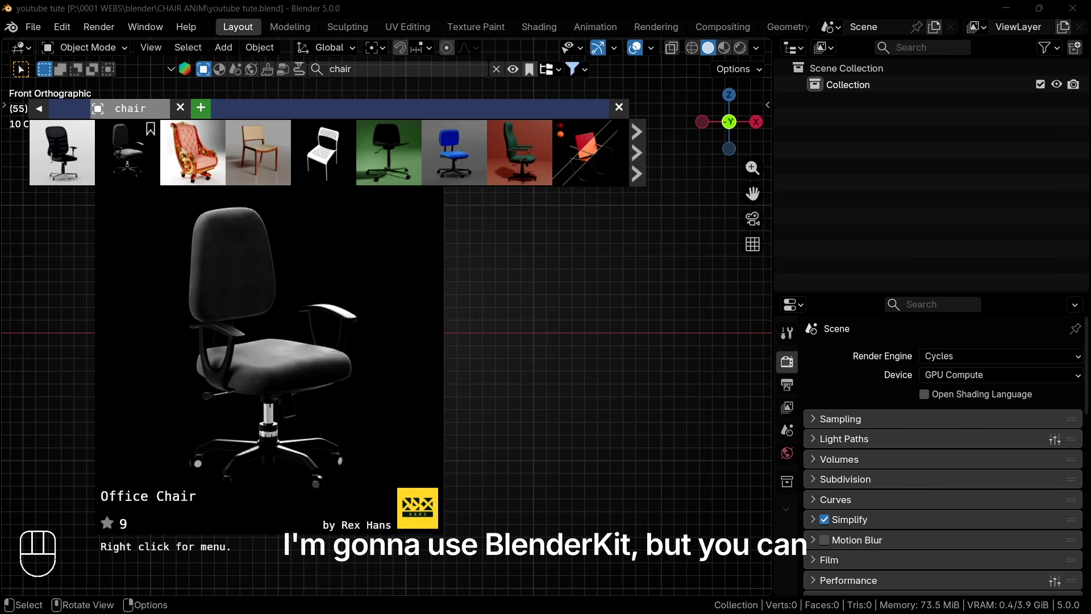
pyautogui.moveTo(126, 154); pyautogui.dragTo(406, 333)
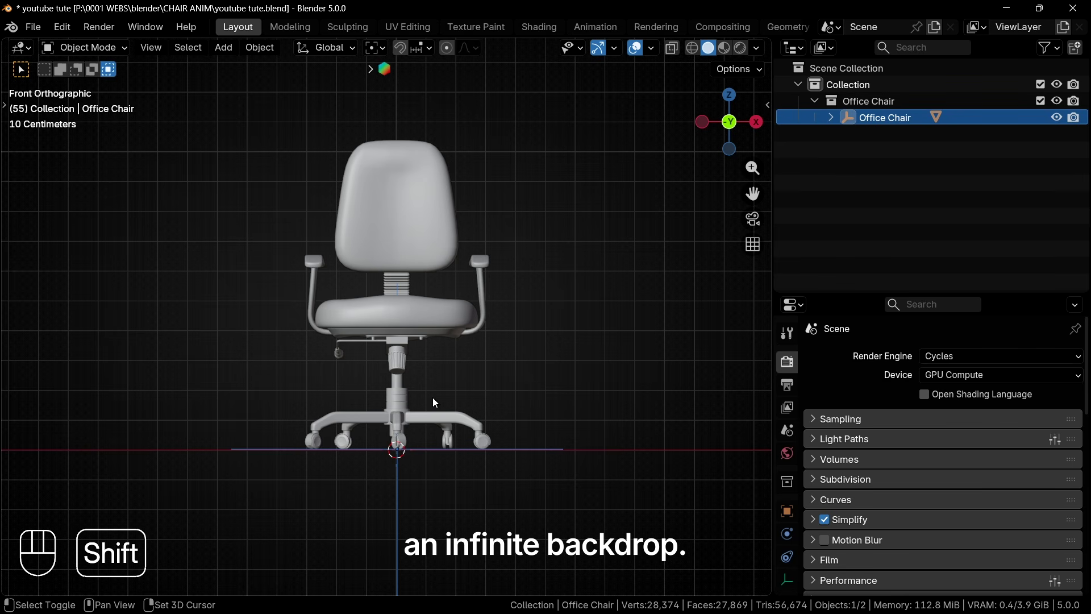
# Add a large mesh plane beneath the chair and extrude its back edge straight up to form a backdrop
pyautogui.hotkey('shift', 'a')
pyautogui.moveTo(449, 276)
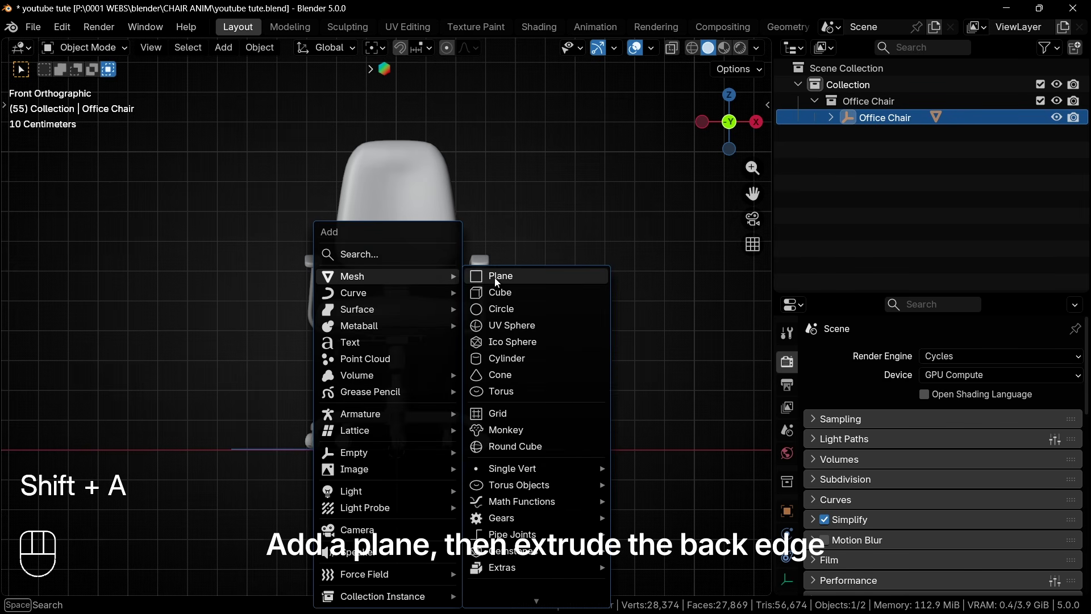
pyautogui.click(498, 278)
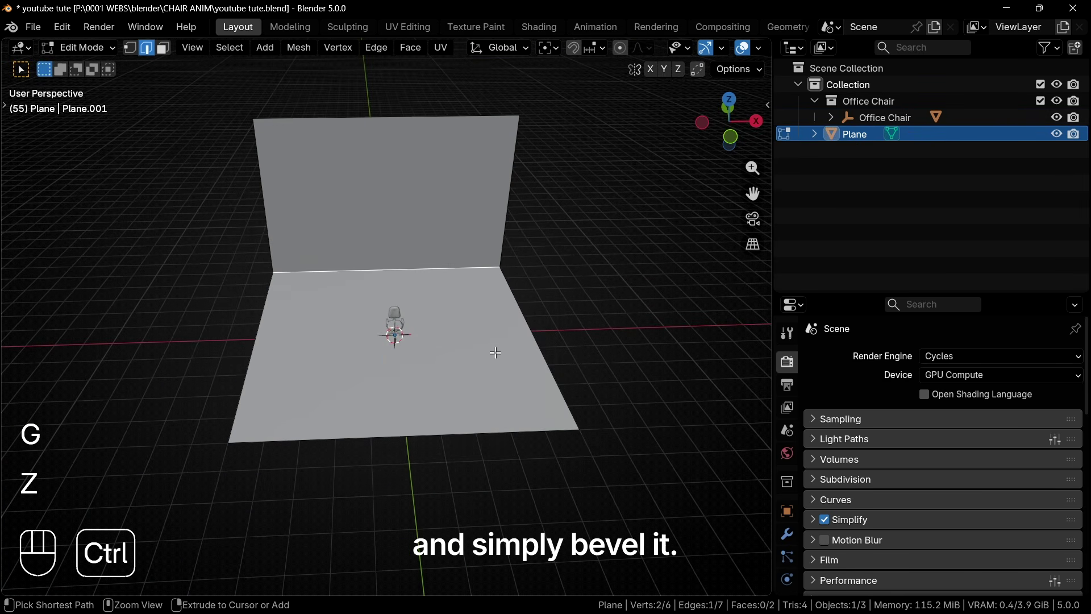
# Bevel the edge between the backdrop's floor and wall by about 0.54 m with 12 segments
pyautogui.hotkey('ctrl', 'b')
pyautogui.scroll(4, 540, 379)
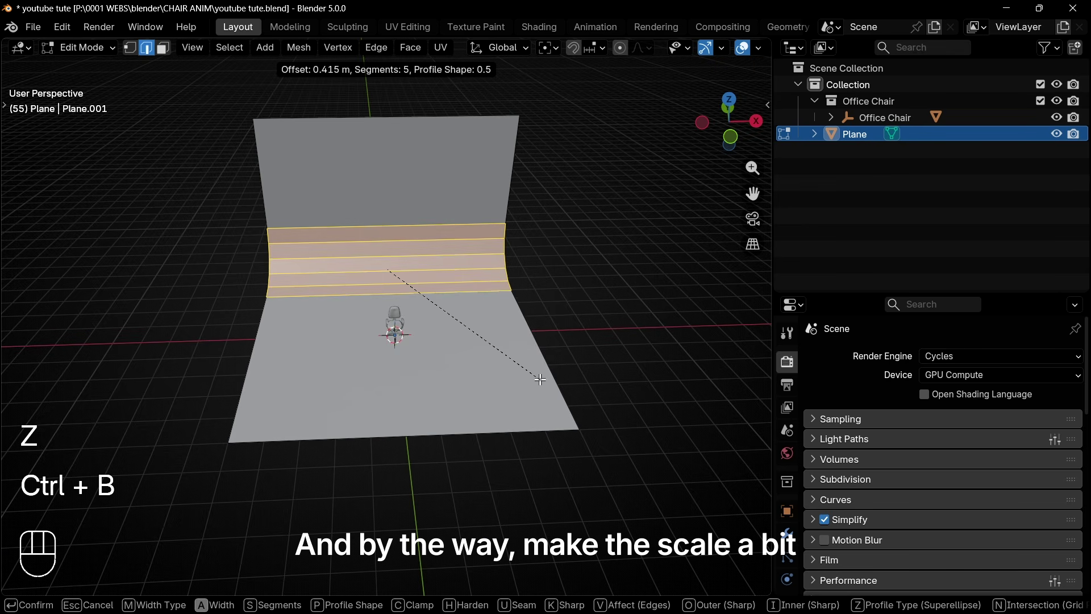
pyautogui.scroll(7, 542, 384)
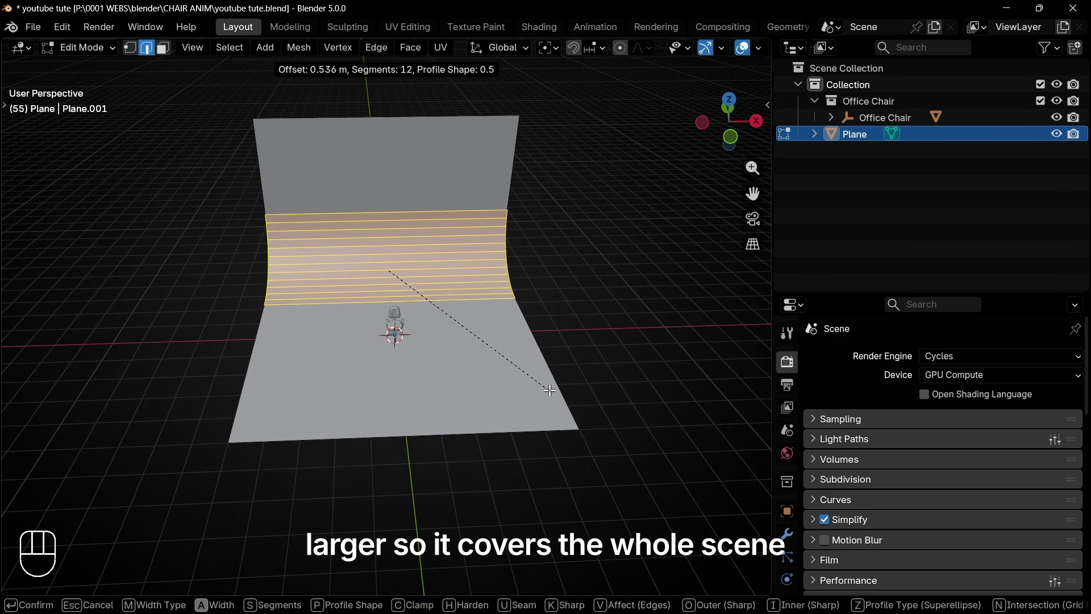
pyautogui.click(551, 391)
# Leave mesh editing and apply Shade Auto Smooth to the backdrop plane
pyautogui.press('Tab')
pyautogui.rightClick(392, 219)
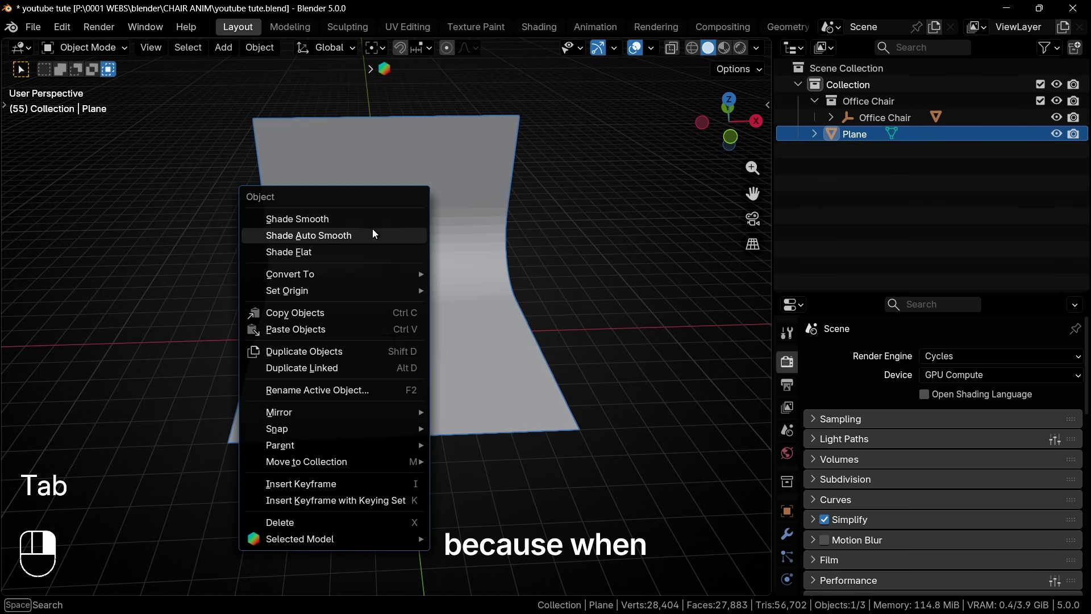
pyautogui.click(375, 233)
# Move the backdrop plane about 0.064 m along the Y axis
pyautogui.press('KP_1')
pyautogui.scroll(5, 502, 380)
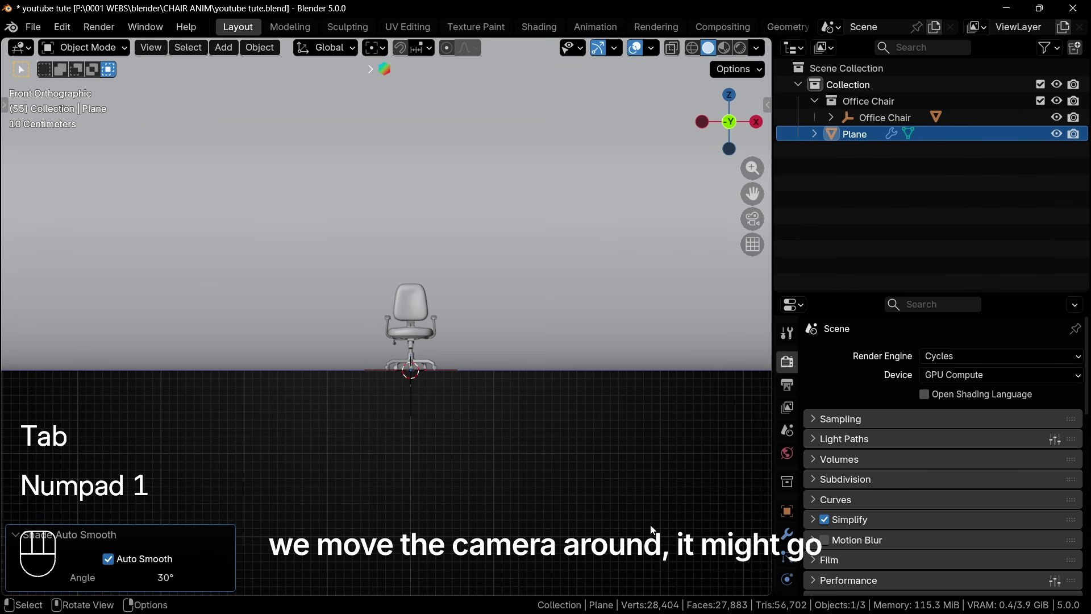
pyautogui.press('q')
pyautogui.click(526, 457)
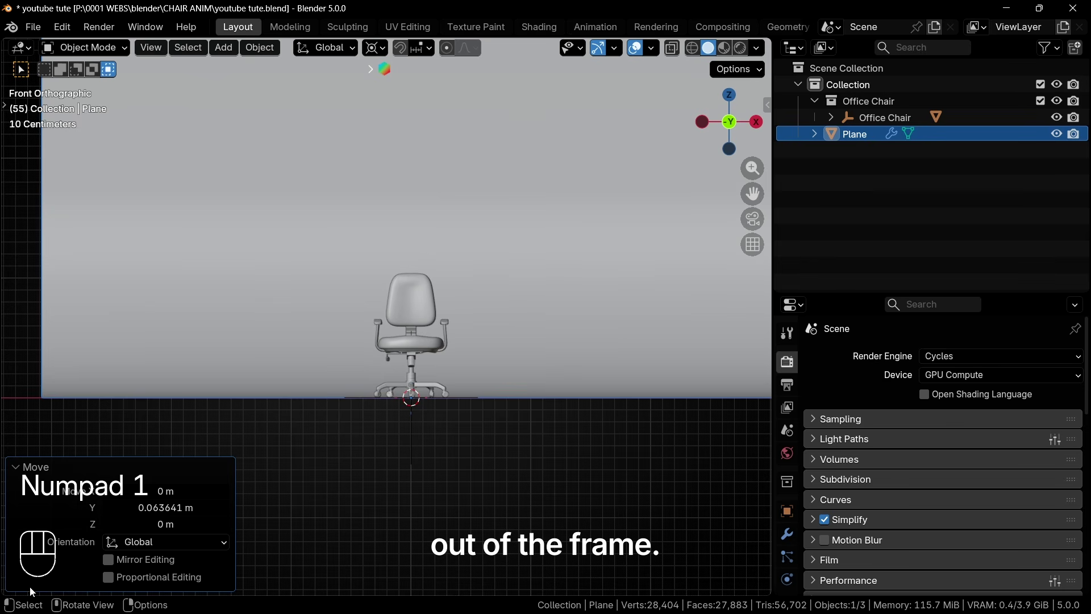
# Split the 3D viewport horizontally, make the lower area a Timeline, and go to frame 1
pyautogui.moveTo(4, 594); pyautogui.dragTo(13, 452)
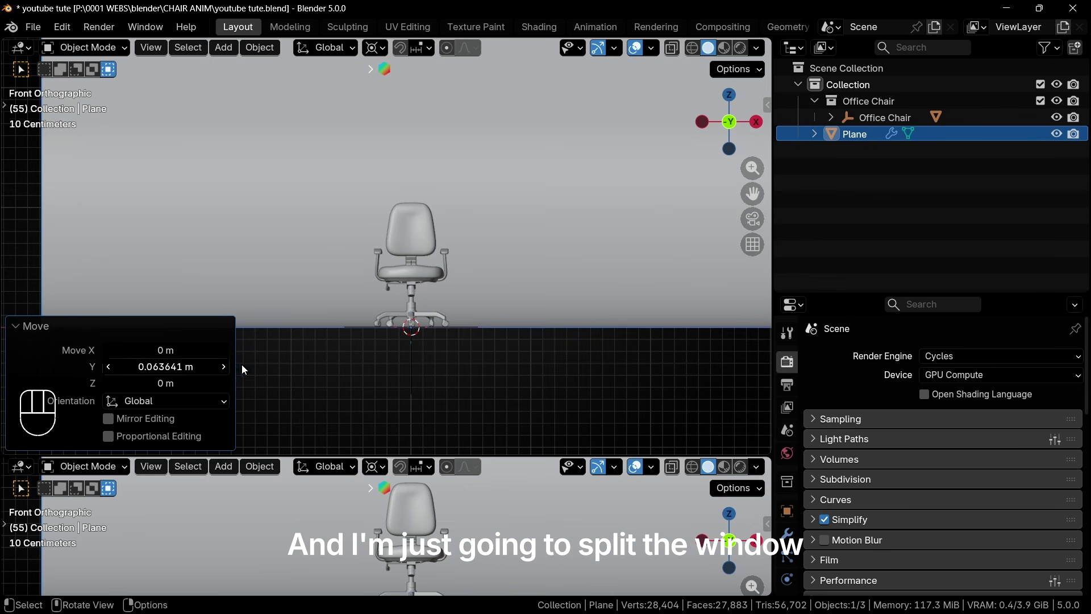
pyautogui.click(22, 466)
pyautogui.click(236, 325)
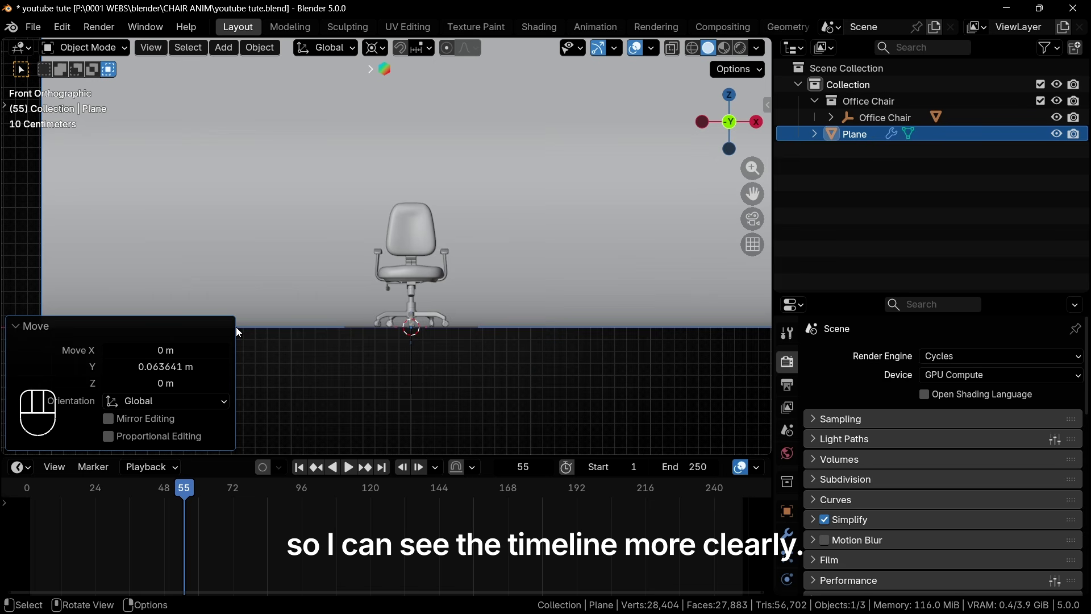
pyautogui.hotkey('shift', 'Left')
# Add a camera, raise it about 0.47 m, and move it about -2.4 m along Y in front of the chair
pyautogui.hotkey('shift', 'a')
pyautogui.moveTo(483, 322)
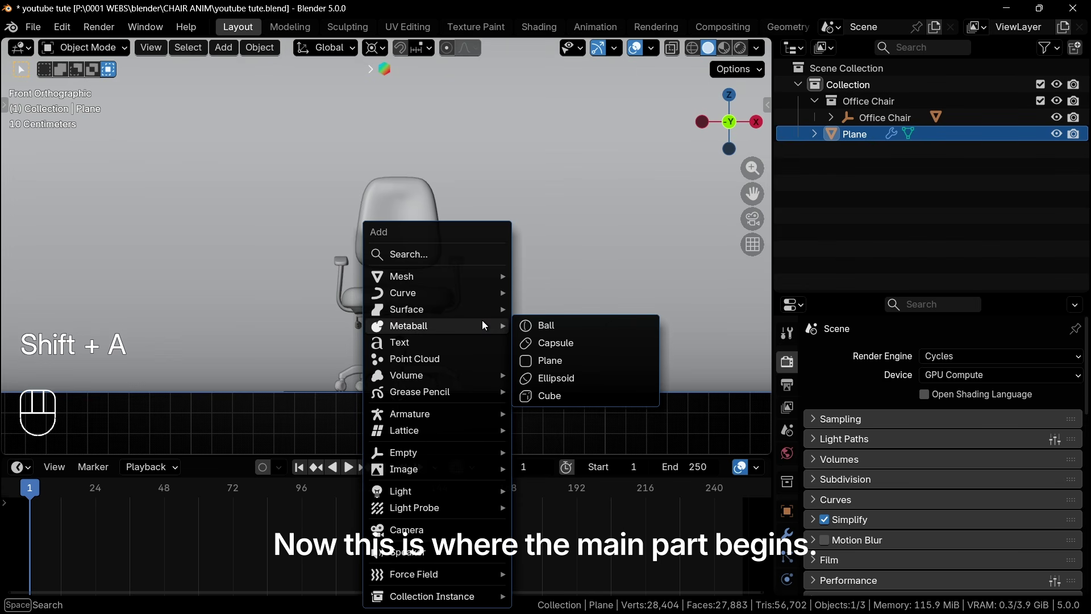
pyautogui.click(390, 529)
pyautogui.press('KP_3')
pyautogui.press('g')
pyautogui.press('y')
pyautogui.press('y')
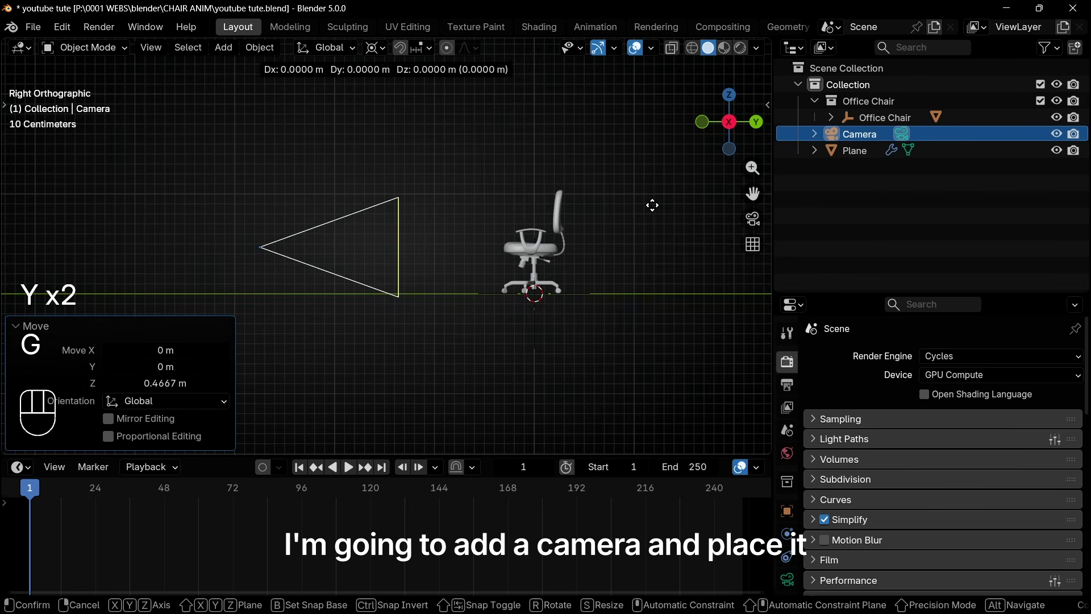
pyautogui.click(417, 246)
# Set the new camera as the scene's active camera and look through it
pyautogui.rightClick(412, 246)
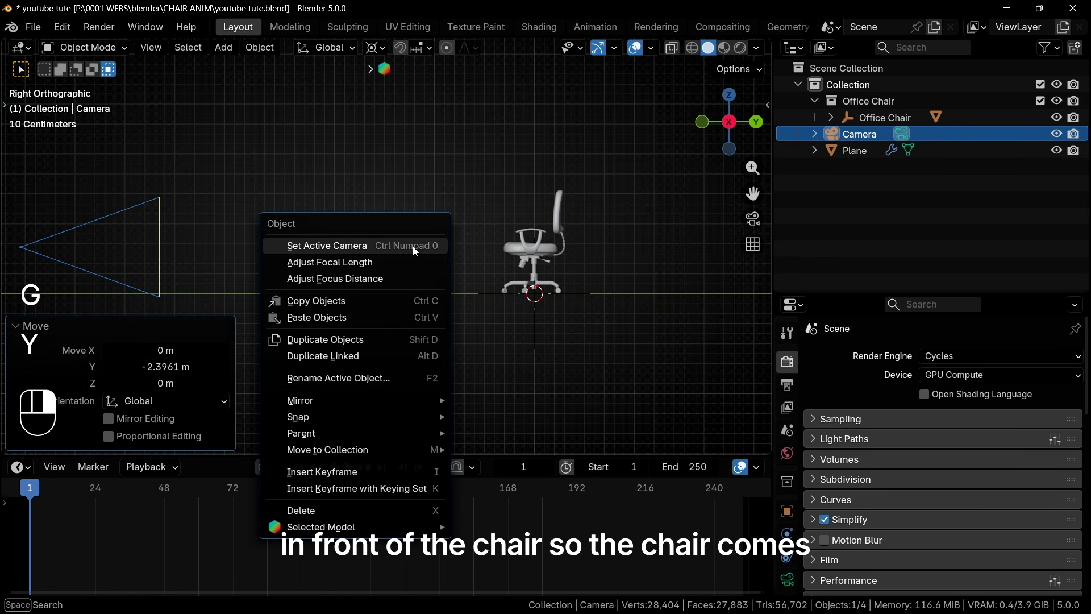
pyautogui.click(407, 252)
pyautogui.scroll(2, 490, 321)
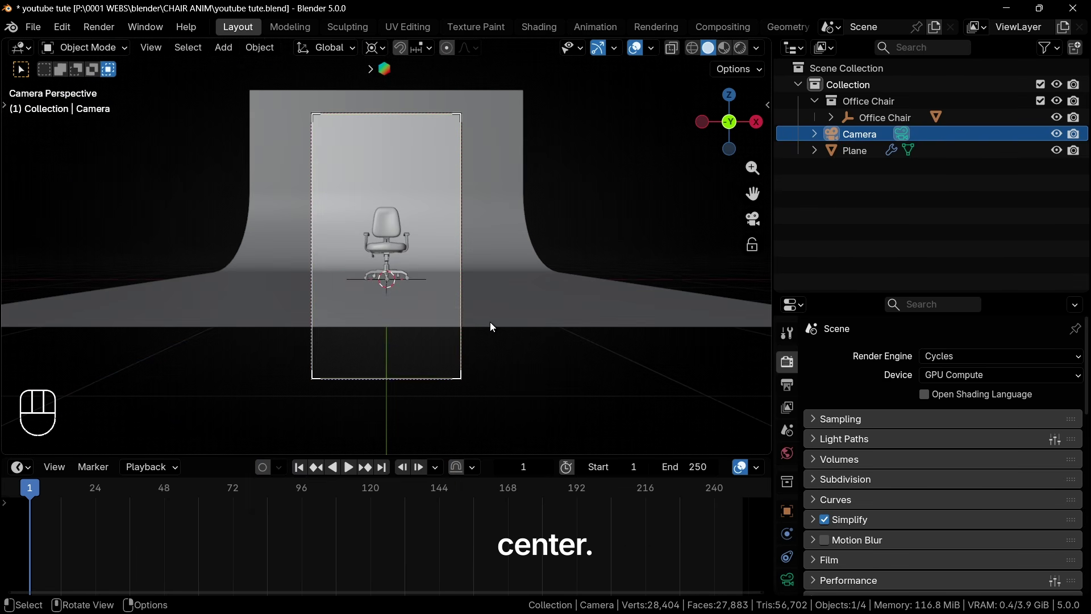
# Set the camera's focal length to 90 mm
pyautogui.click(788, 580)
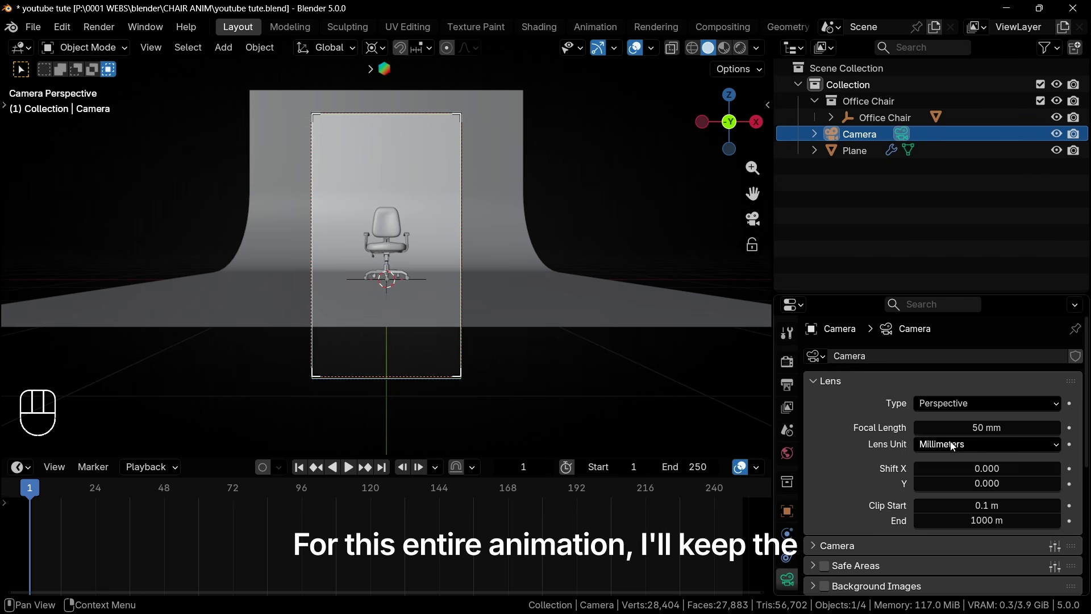
pyautogui.click(985, 428)
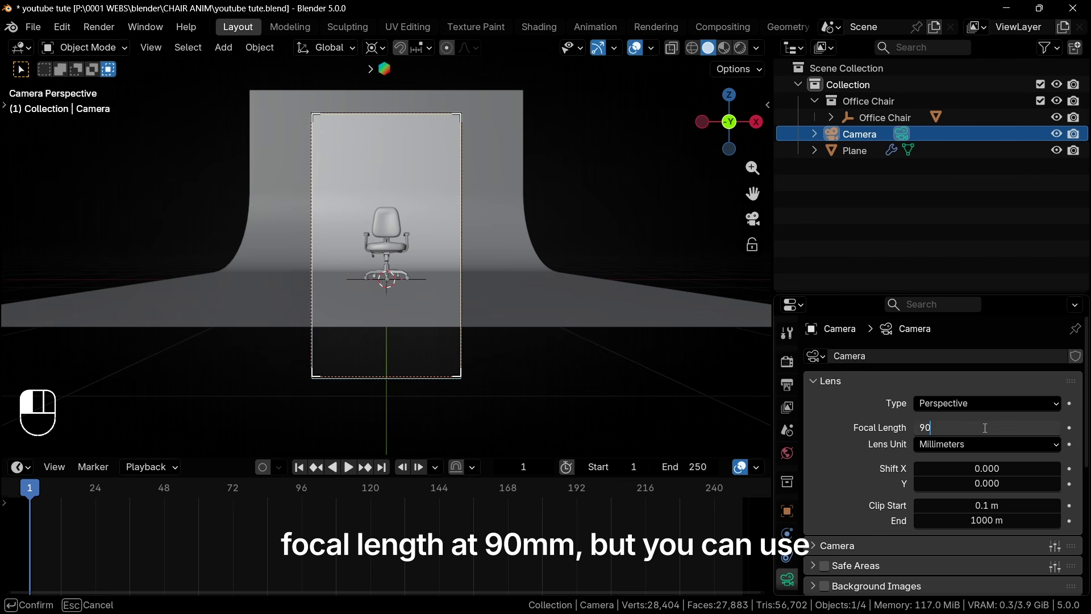
pyautogui.press('Return')
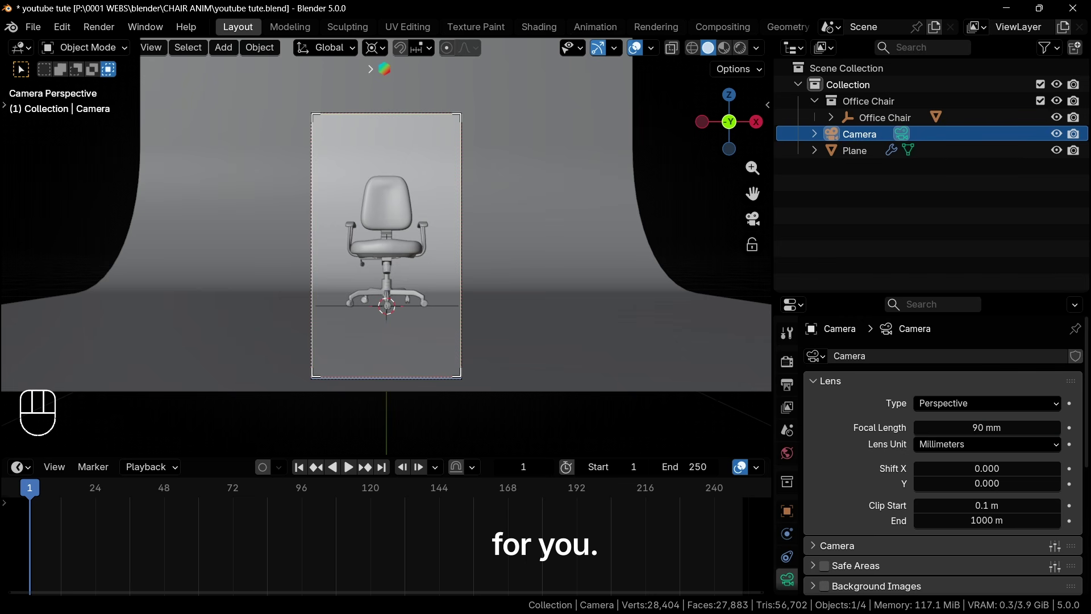
# Raise the camera about 0.10 m along global Z to center the chair in the frame
pyautogui.press('g')
pyautogui.press('z')
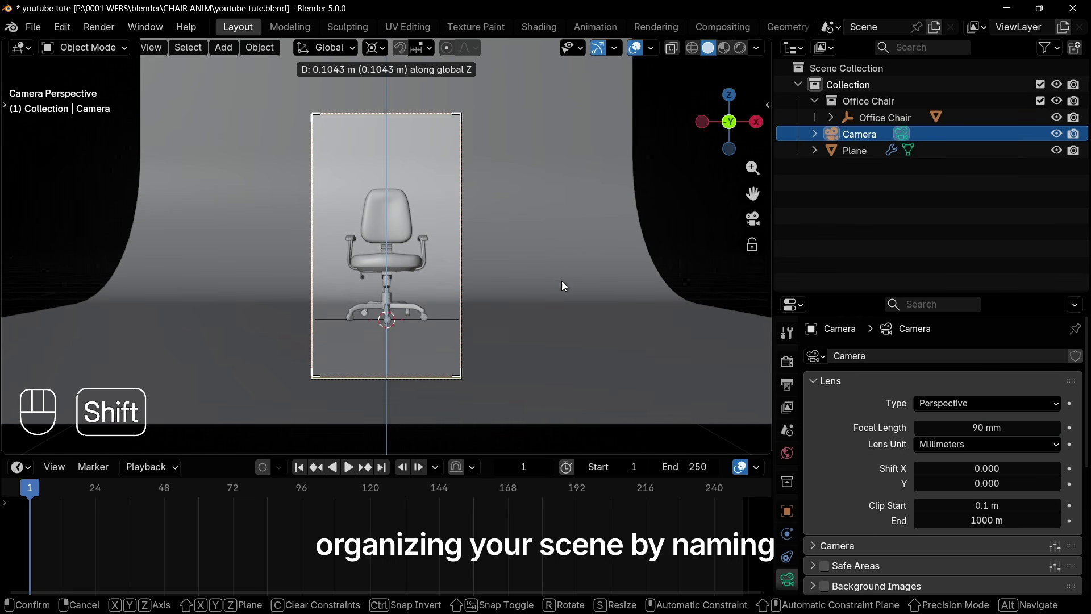
pyautogui.click(561, 281)
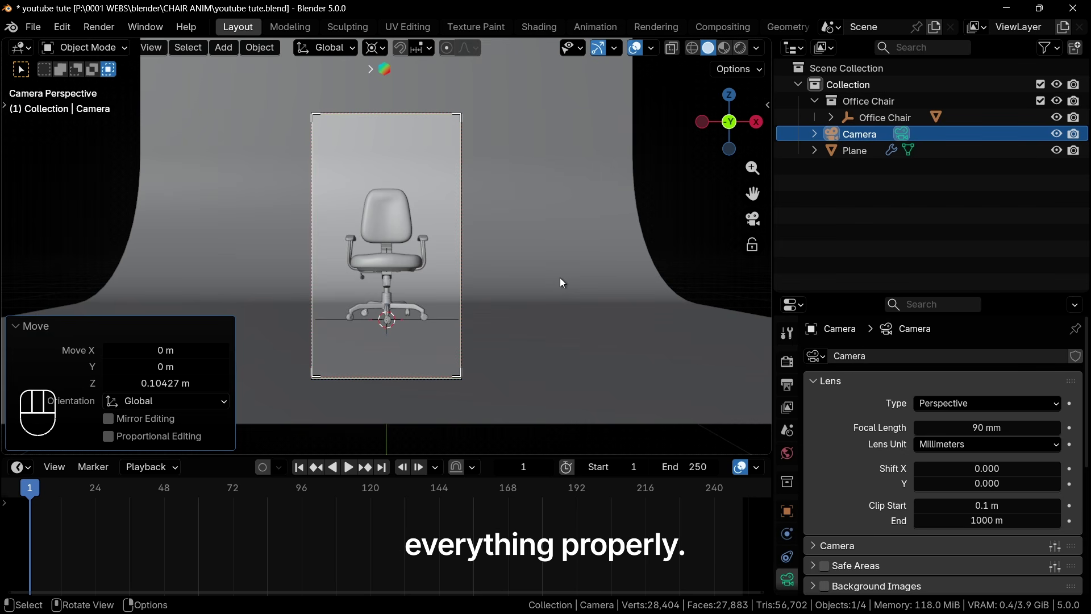
# Rename the camera object as shot1
pyautogui.moveTo(557, 285); pyautogui.dragTo(595, 341, button='middle')
pyautogui.scroll(-4, 594, 339)
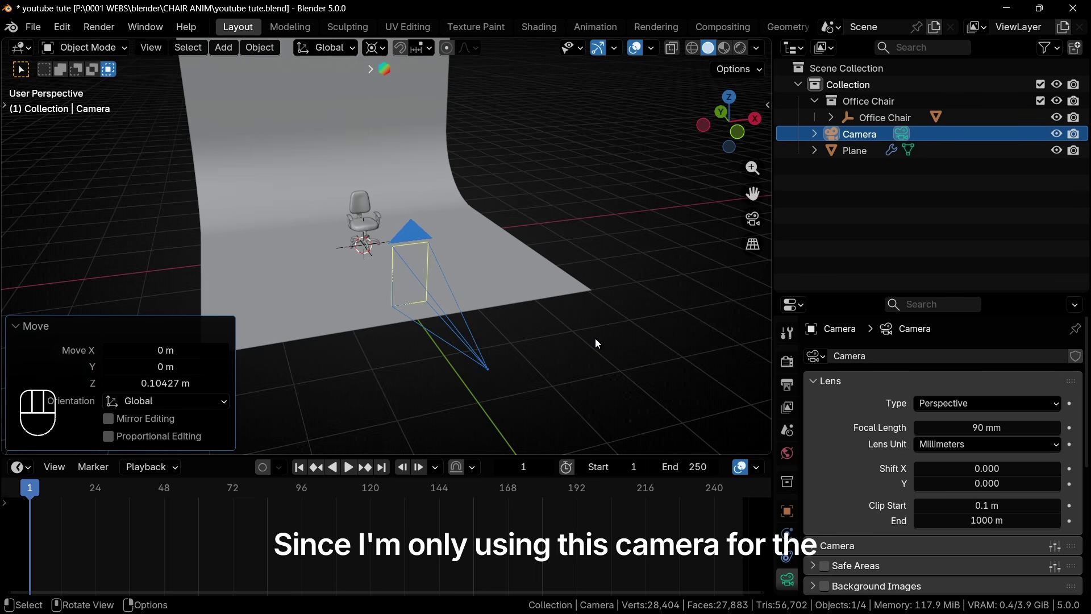
pyautogui.press('F2')
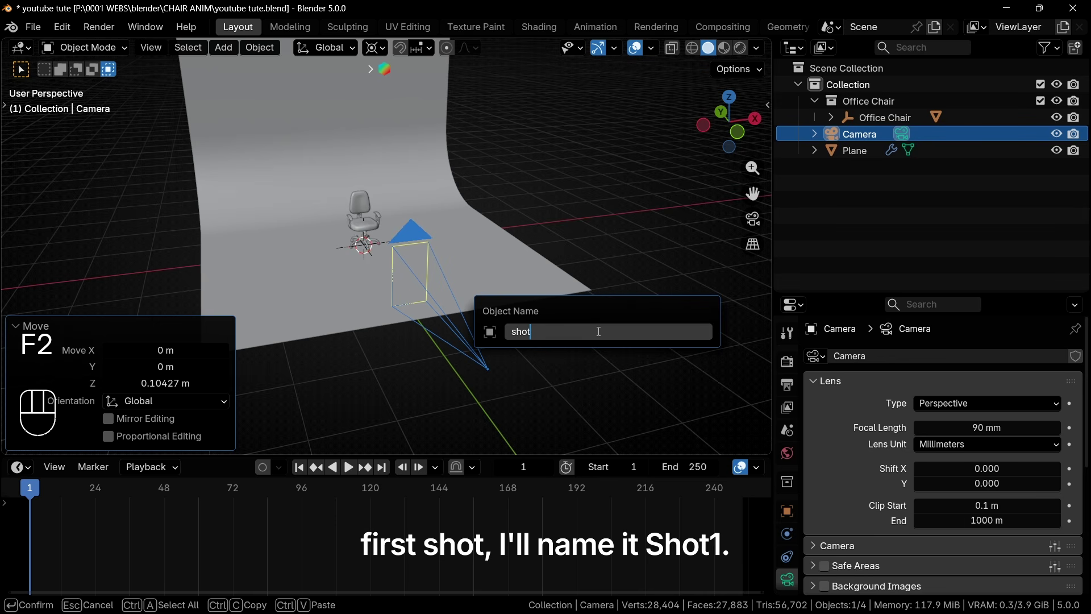
pyautogui.press('Return')
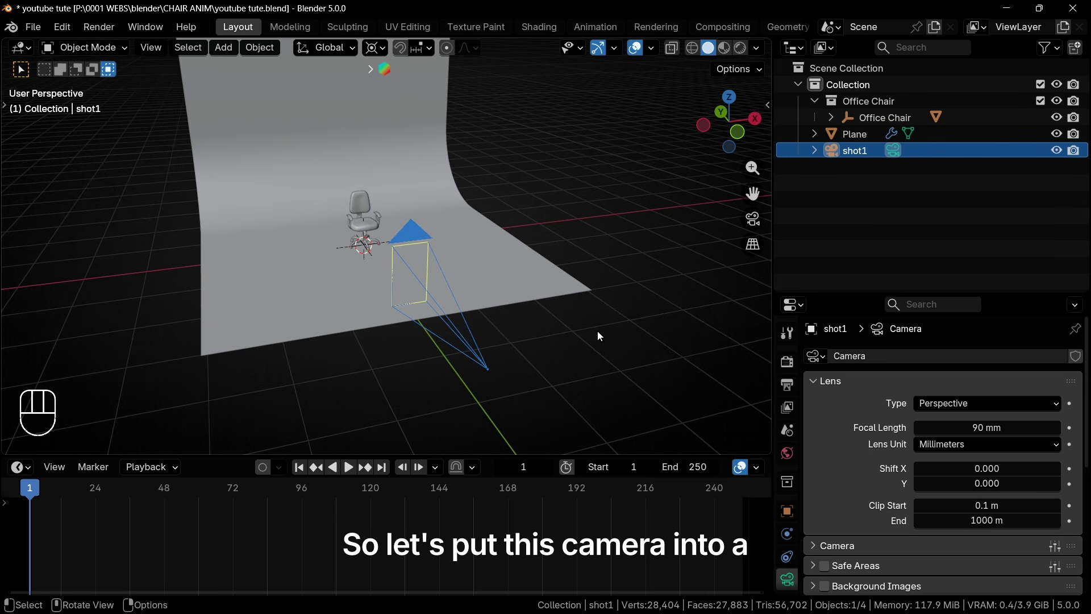
# Move the camera into a new collection named shot1
pyautogui.press('m')
pyautogui.click(546, 359)
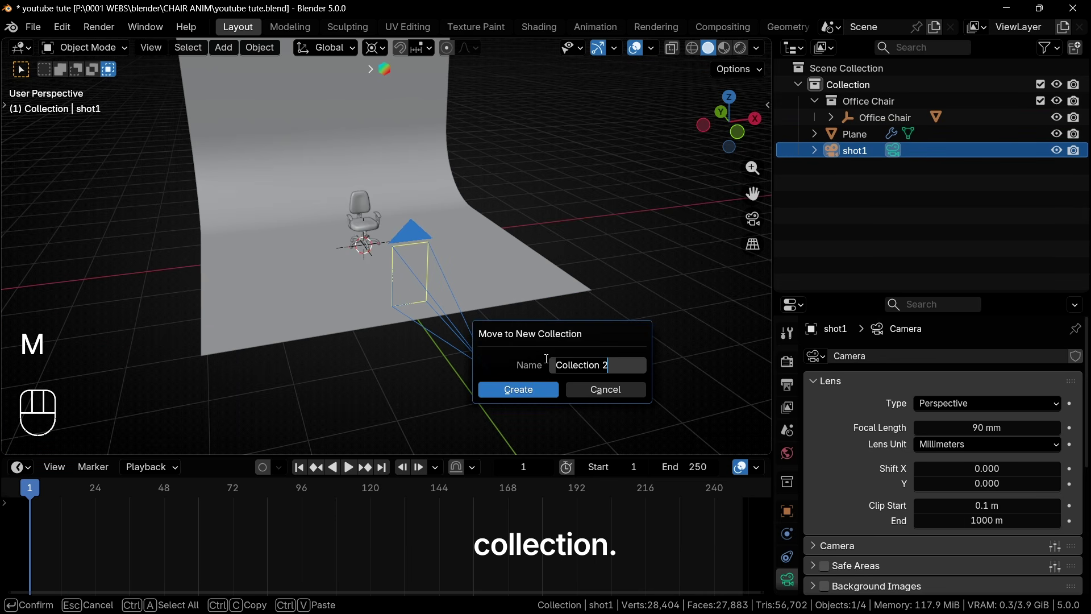
pyautogui.hotkey('ctrl', 'a')
pyautogui.write('shot')
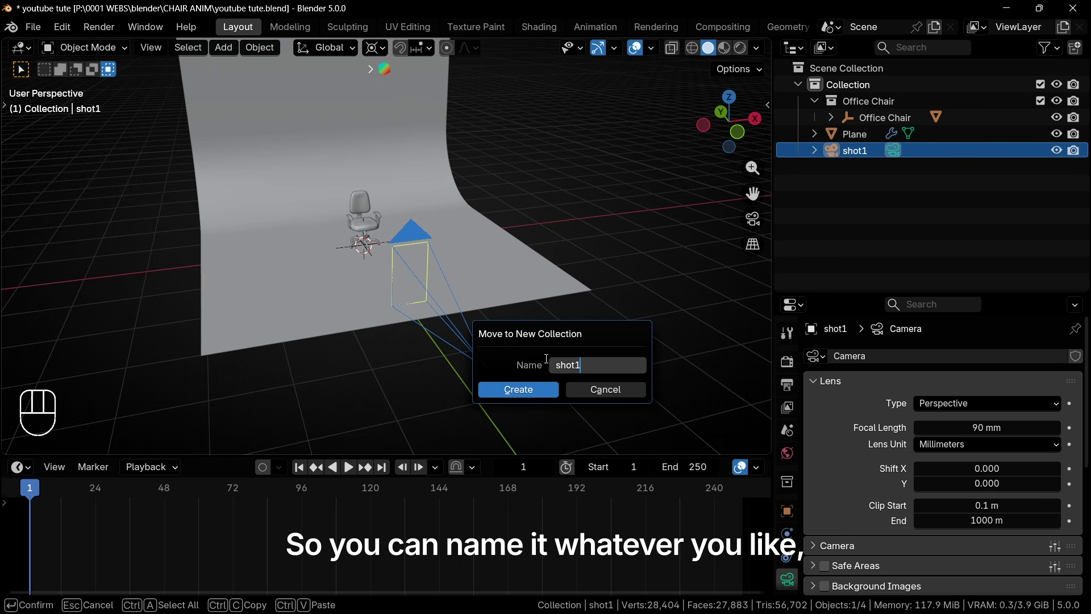
pyautogui.click(531, 389)
pyautogui.moveTo(532, 392); pyautogui.dragTo(522, 335, button='middle')
pyautogui.press('g')
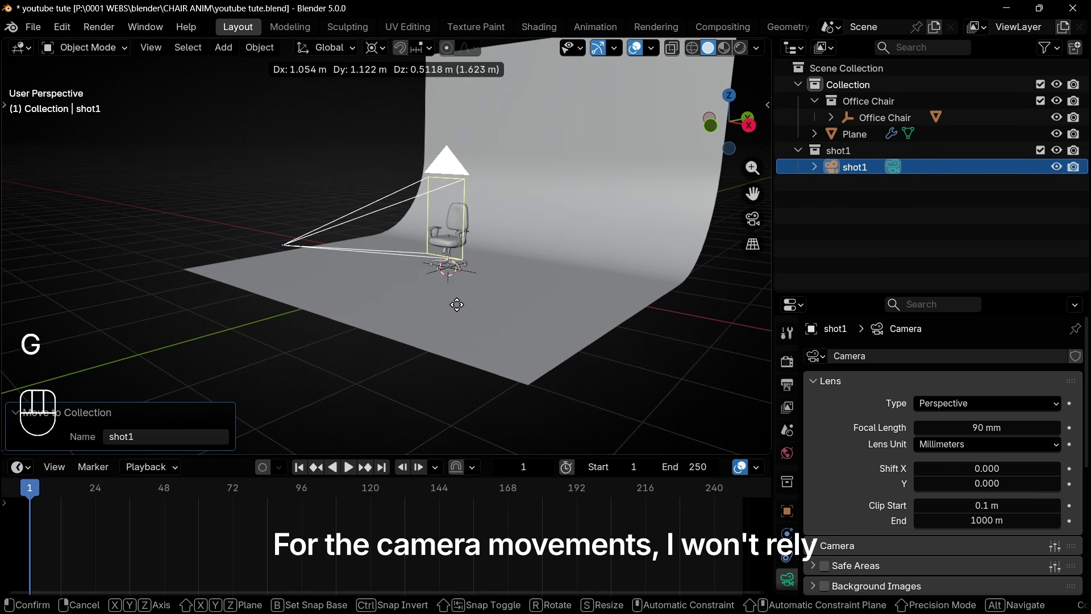
pyautogui.rightClick(372, 332)
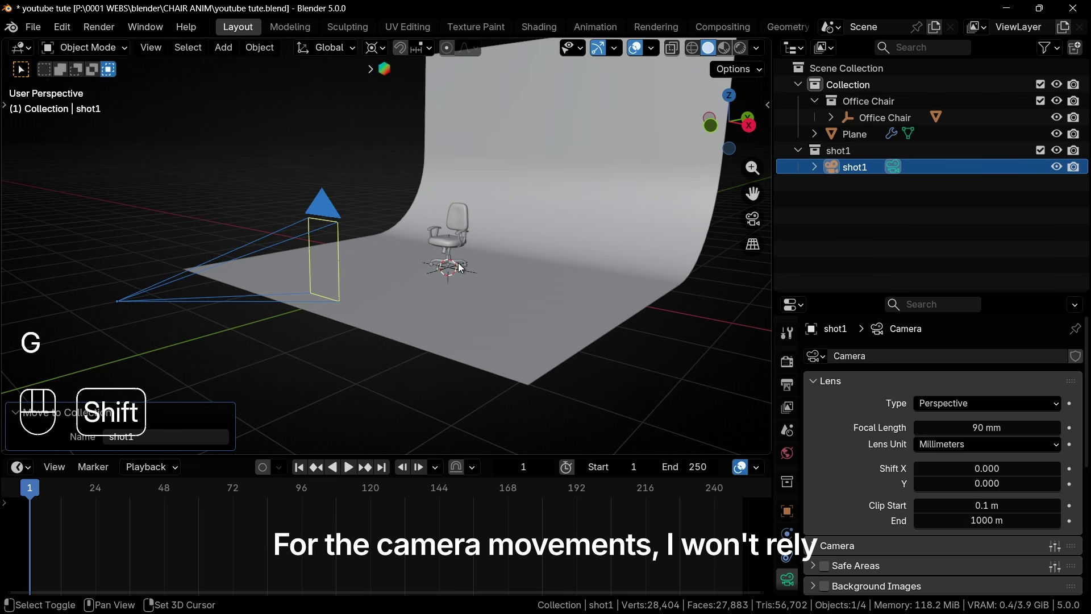
# Add a Plain Axes empty at the chair, raise it to seat height, and scale it to 0.352
pyautogui.hotkey('shift', 'a')
pyautogui.moveTo(419, 260)
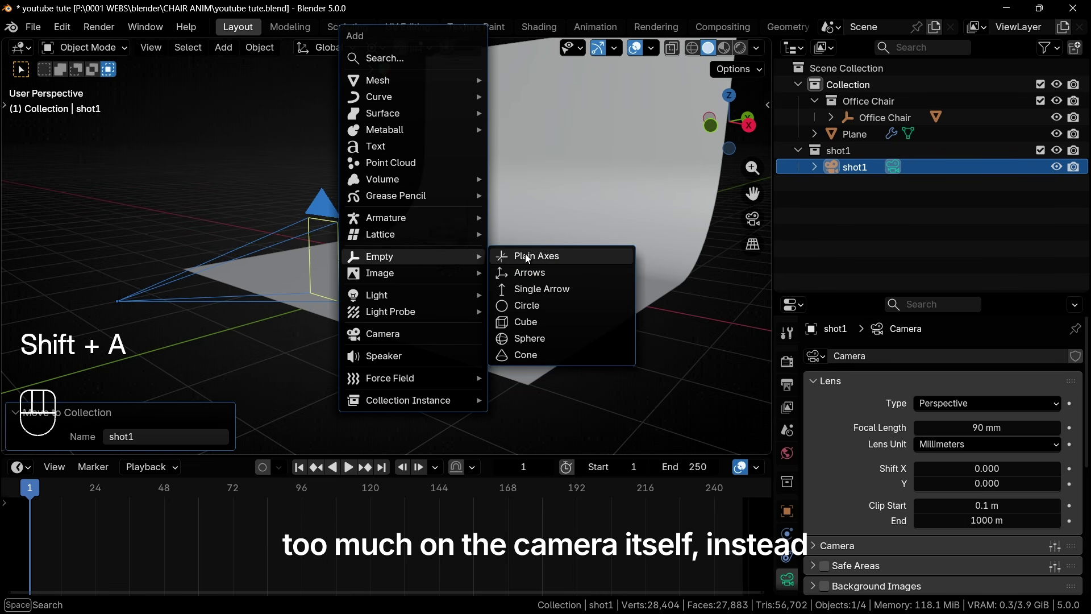
pyautogui.click(529, 255)
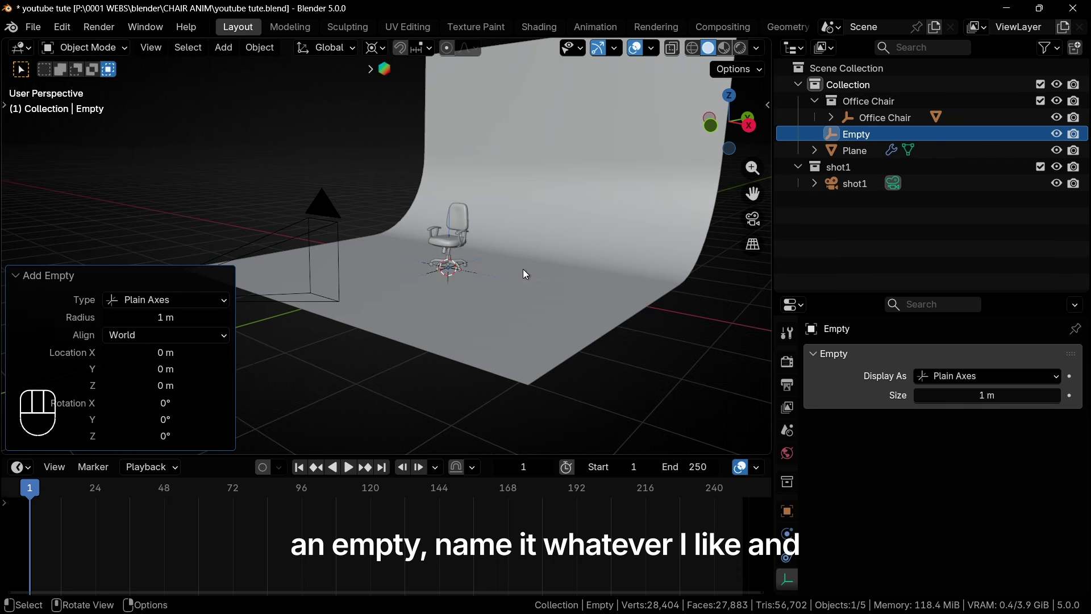
# Rename the empty as "shot1 movement" and move it into the shot1 collection
pyautogui.press('F2')
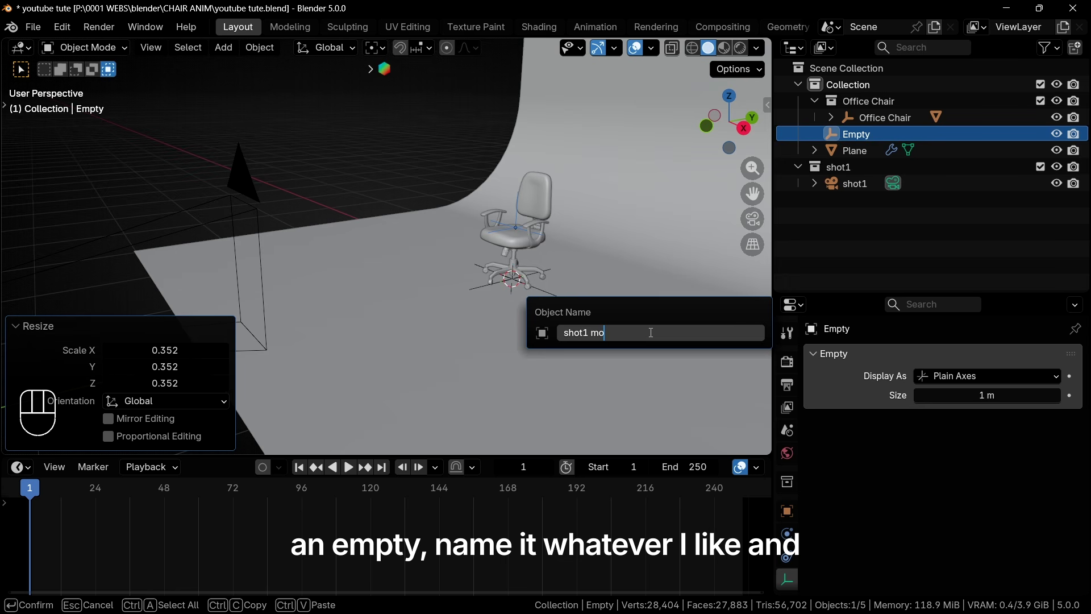
pyautogui.write('shot1 movement')
pyautogui.press('Return')
pyautogui.press('m')
pyautogui.click(534, 336)
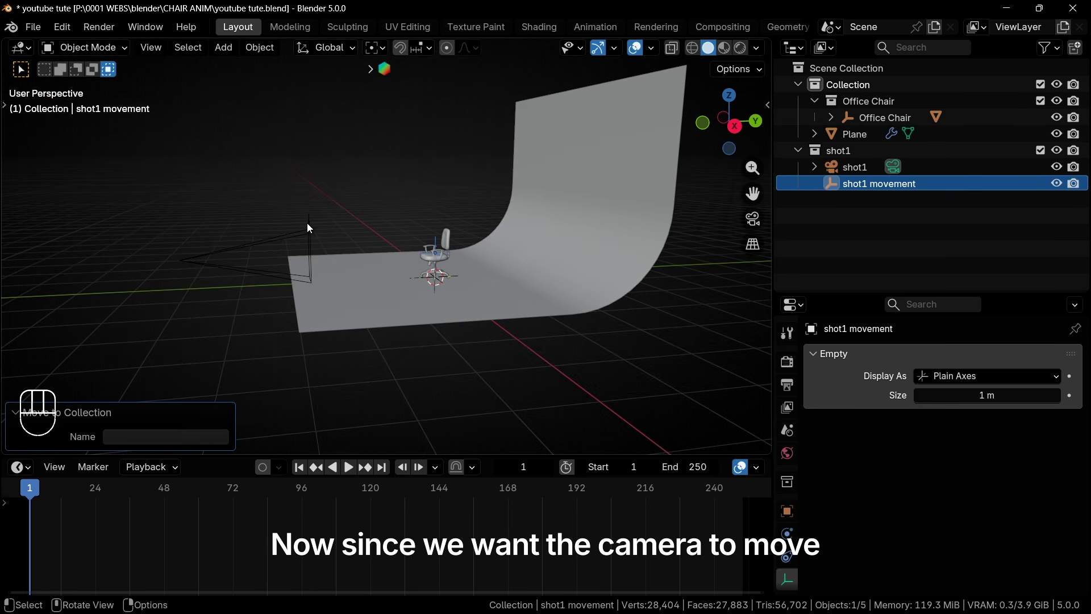
# Parent the shot1 camera to the shot1 movement empty using Object (Keep Transform)
pyautogui.click(309, 228)
pyautogui.hotkey('alt', 'Tab')
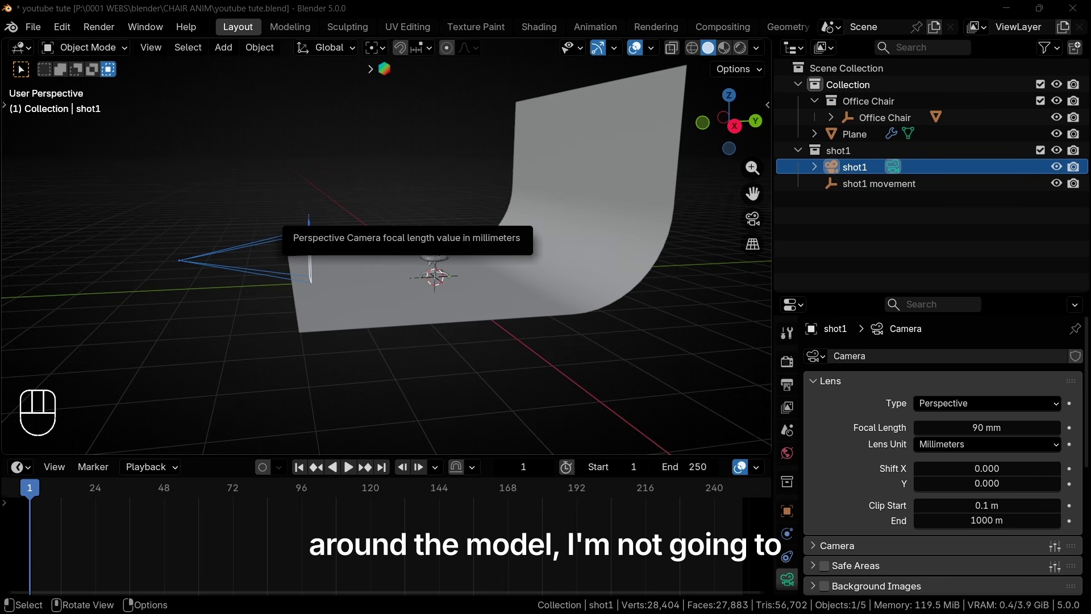
pyautogui.scroll(10, 432, 256)
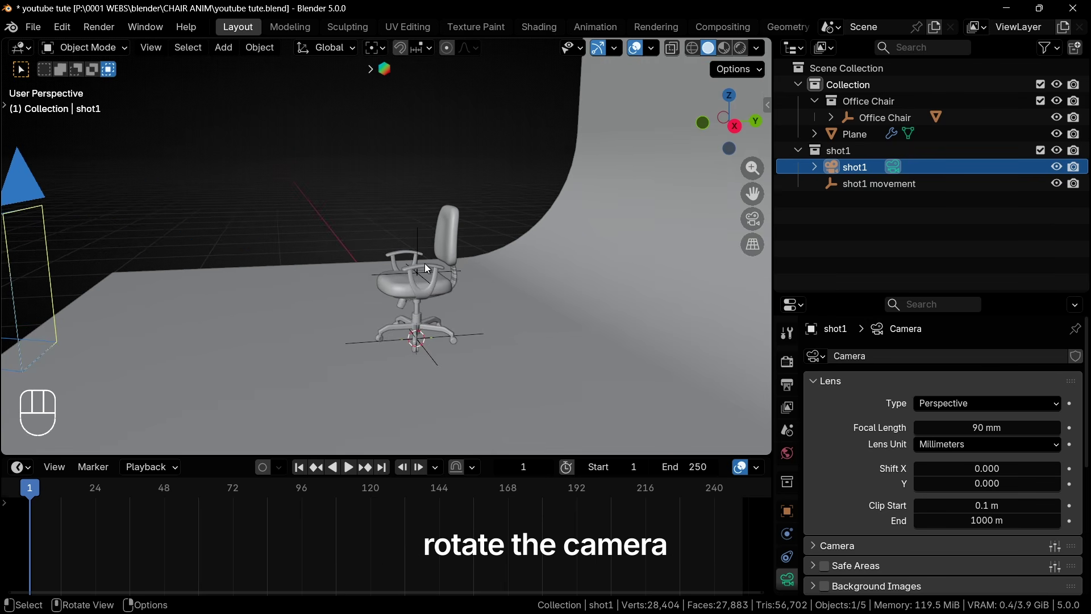
pyautogui.keyDown('shift'); pyautogui.click(455, 216); pyautogui.keyUp('shift')
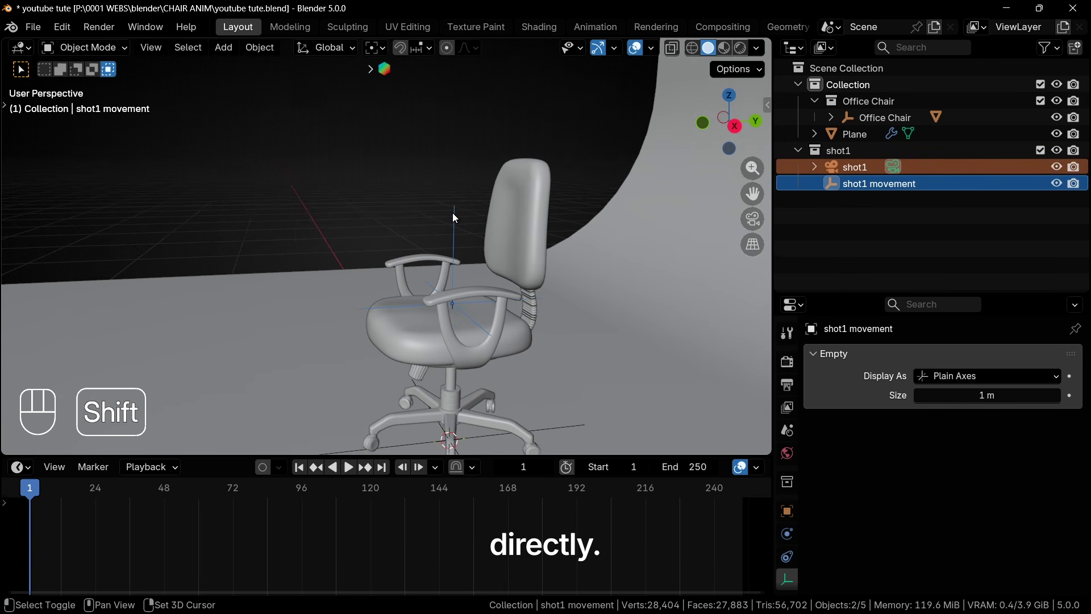
pyautogui.hotkey('ctrl', 'p')
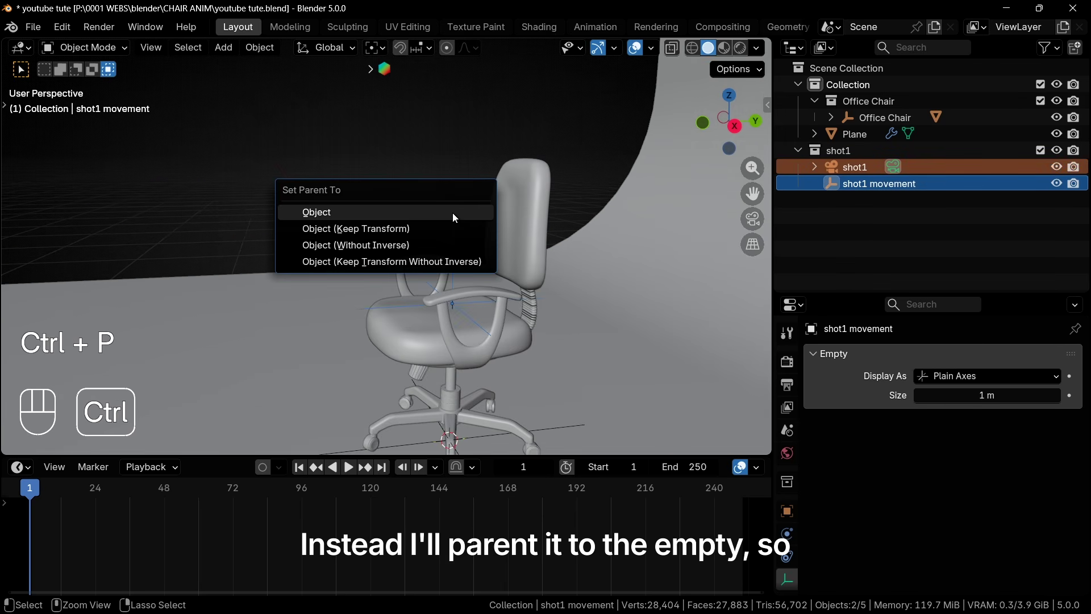
pyautogui.click(408, 233)
# Test-rotate the shot1 movement empty about the global Z axis in top view and through the camera
pyautogui.press('KP_7')
pyautogui.press('r')
pyautogui.press('z')
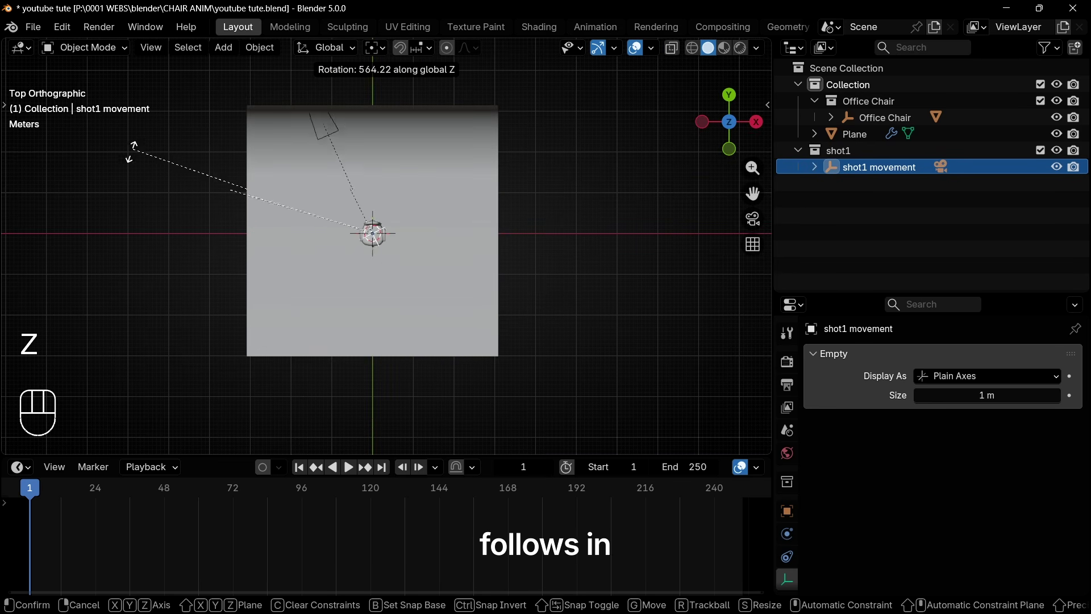
pyautogui.rightClick(469, 88)
pyautogui.press('KP_0')
pyautogui.press('r')
pyautogui.press('z')
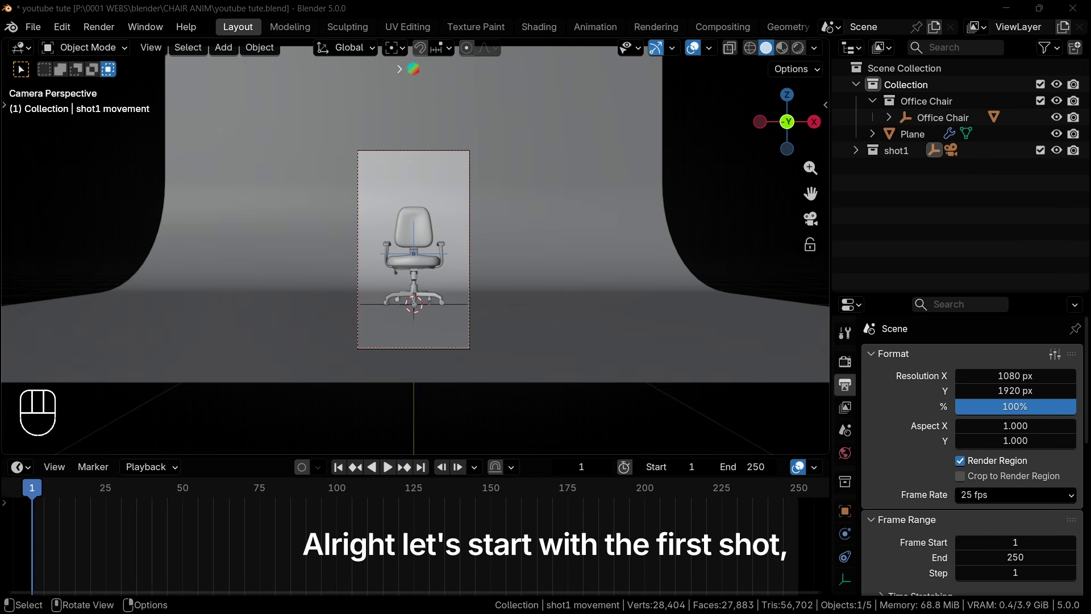
# Sketch annotation strokes for the planned camera movement in the camera view and the top view
pyautogui.press('Home')
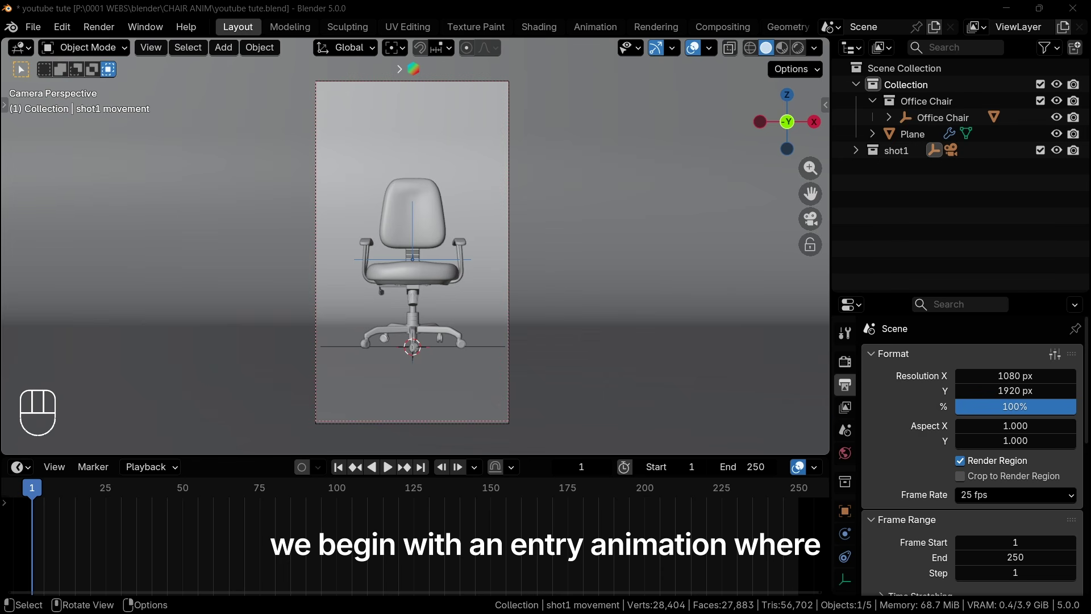
pyautogui.scroll(-6, 392, 243)
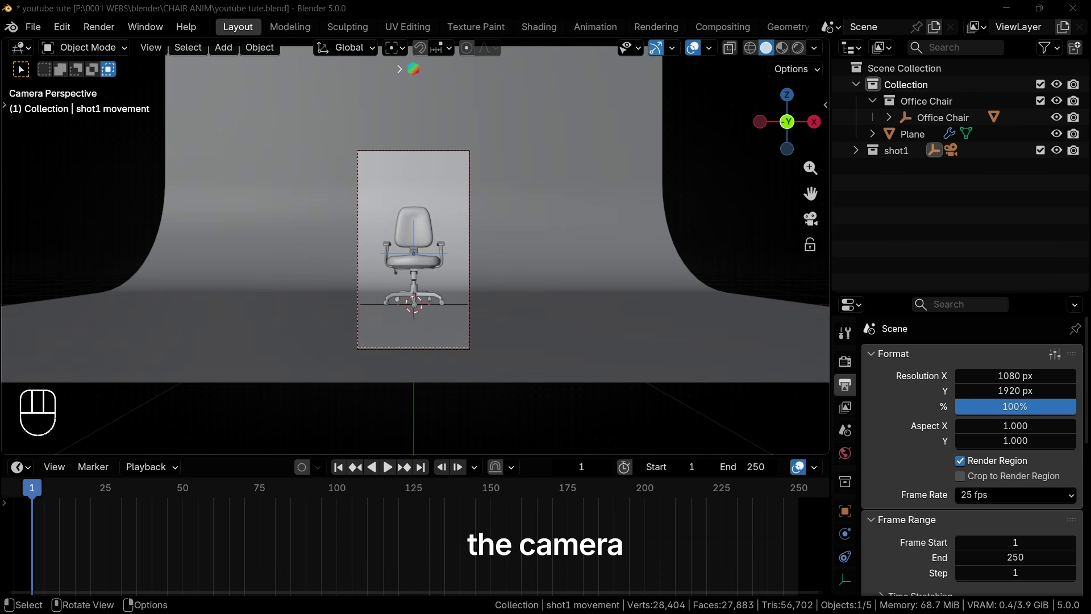
pyautogui.press('d')
pyautogui.press('d')
pyautogui.press('d')
pyautogui.moveTo(390, 230); pyautogui.dragTo(544, 232)
pyautogui.press('KP_7')
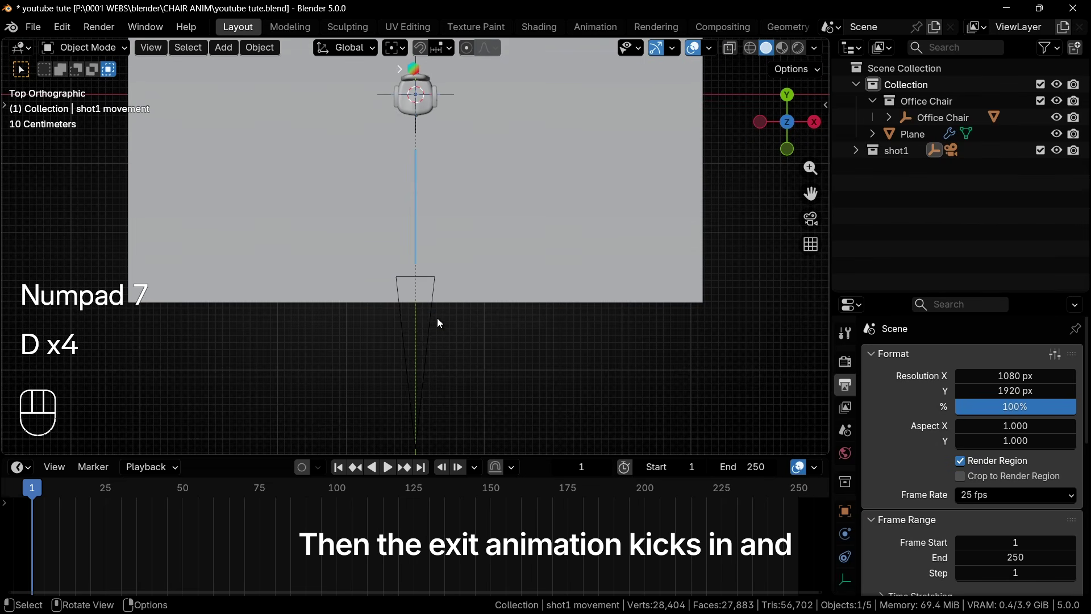
pyautogui.moveTo(437, 318)
pyautogui.mouseDown()
pyautogui.moveTo(476, 326)
pyautogui.moveTo(568, 258)
pyautogui.mouseUp()
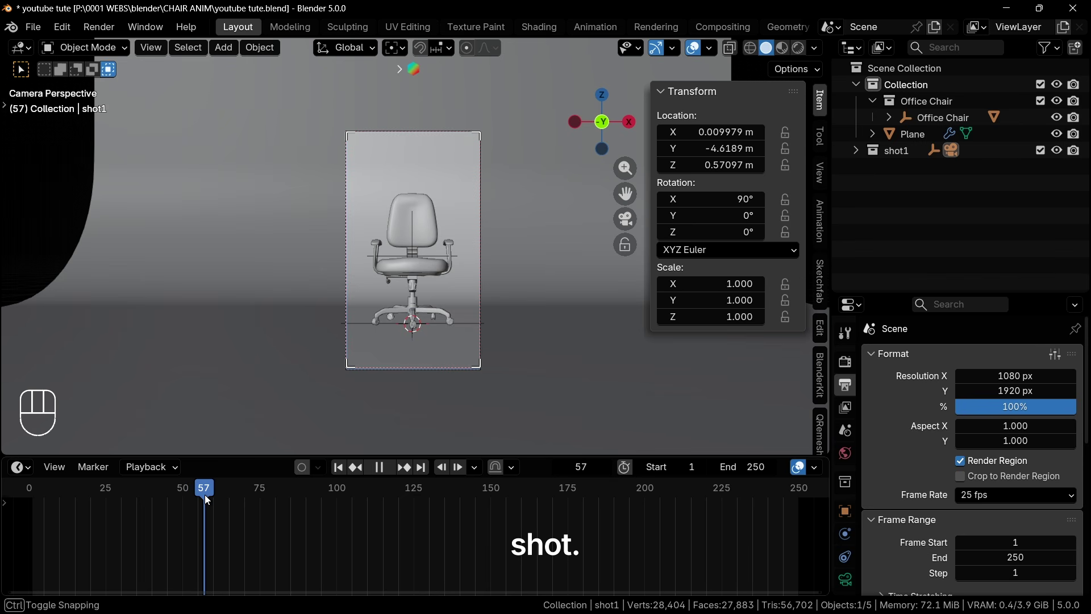
# Insert a location keyframe for the shot1 camera at frame 50
pyautogui.moveTo(207, 500); pyautogui.dragTo(186, 499)
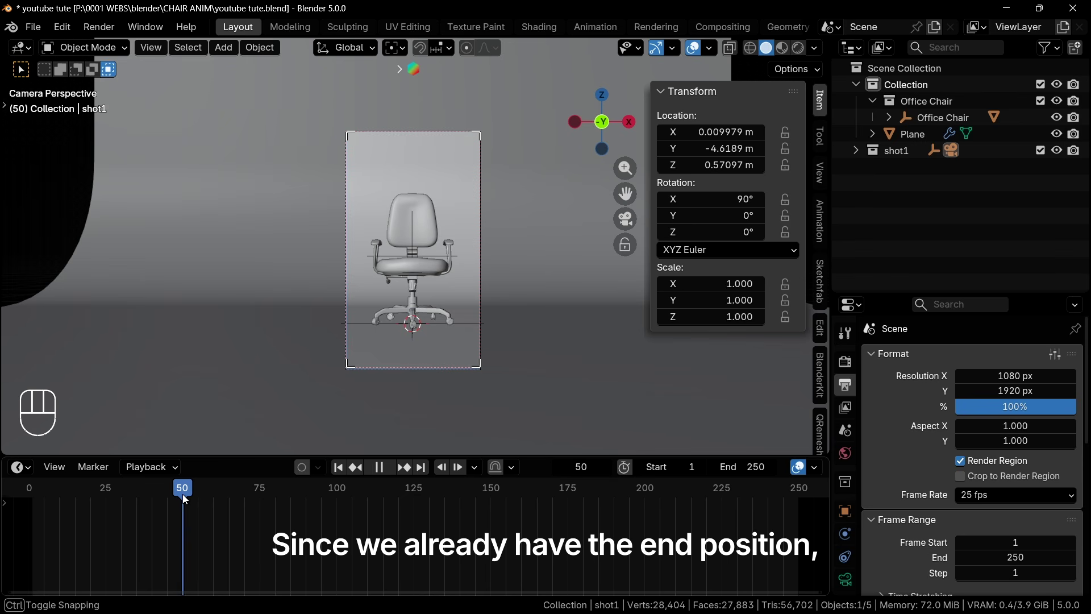
pyautogui.press('space')
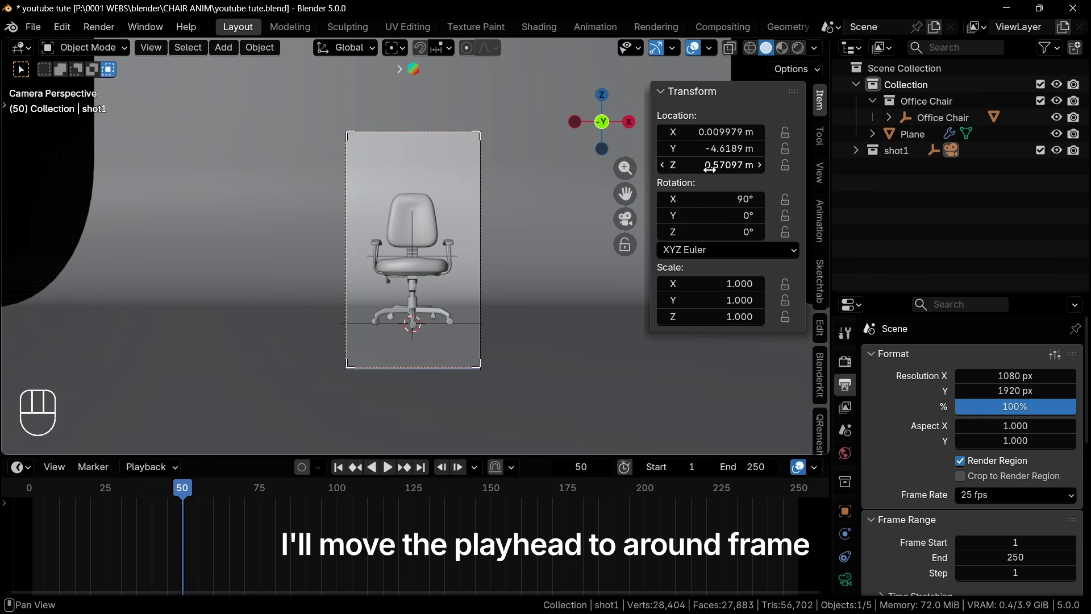
pyautogui.rightClick(704, 144)
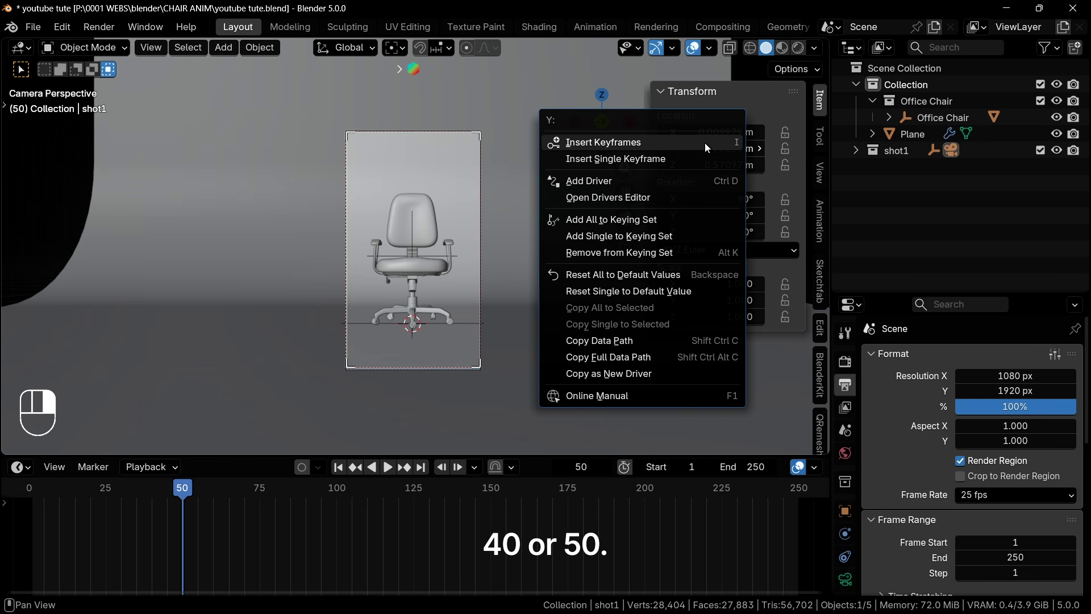
pyautogui.click(642, 143)
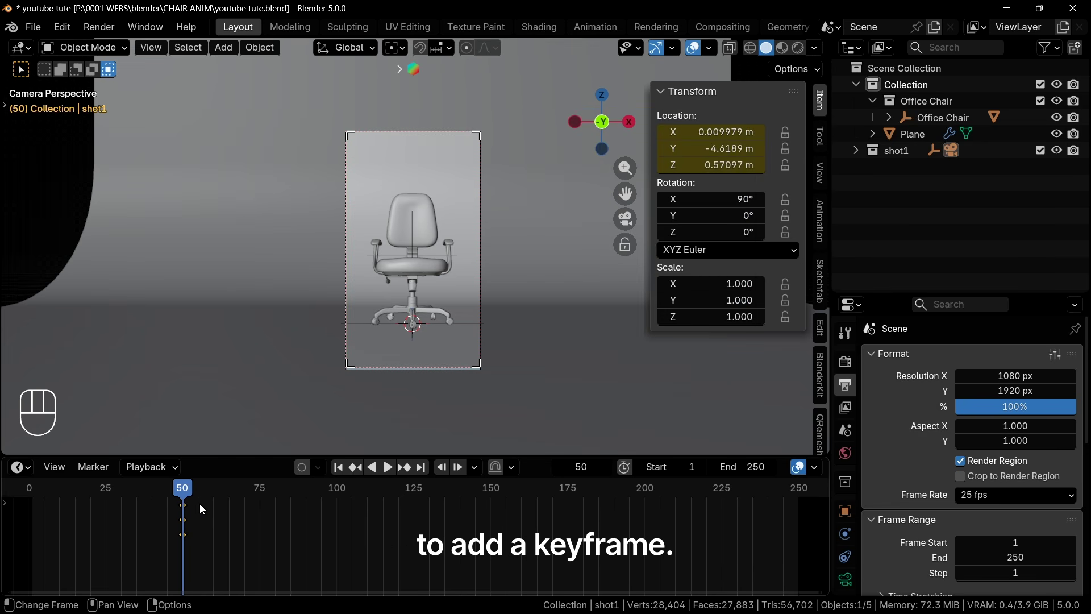
pyautogui.press('k')
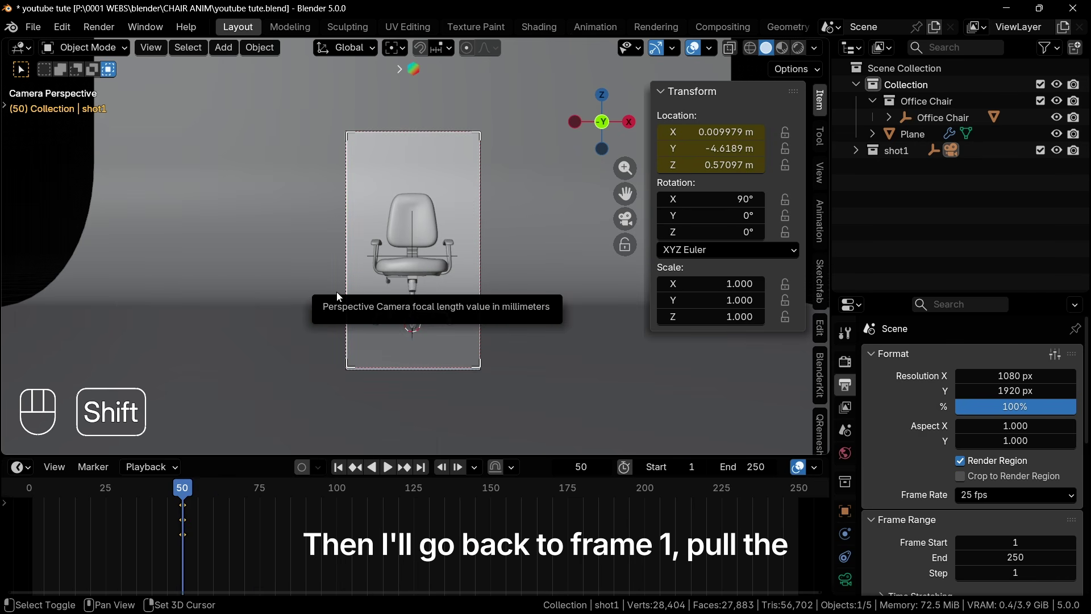
# At frame 1, move the camera backwards about 0.5 m along its local Z axis and keyframe its location
pyautogui.hotkey('shift', 'Left')
pyautogui.press('g')
pyautogui.press('z')
pyautogui.press('z')
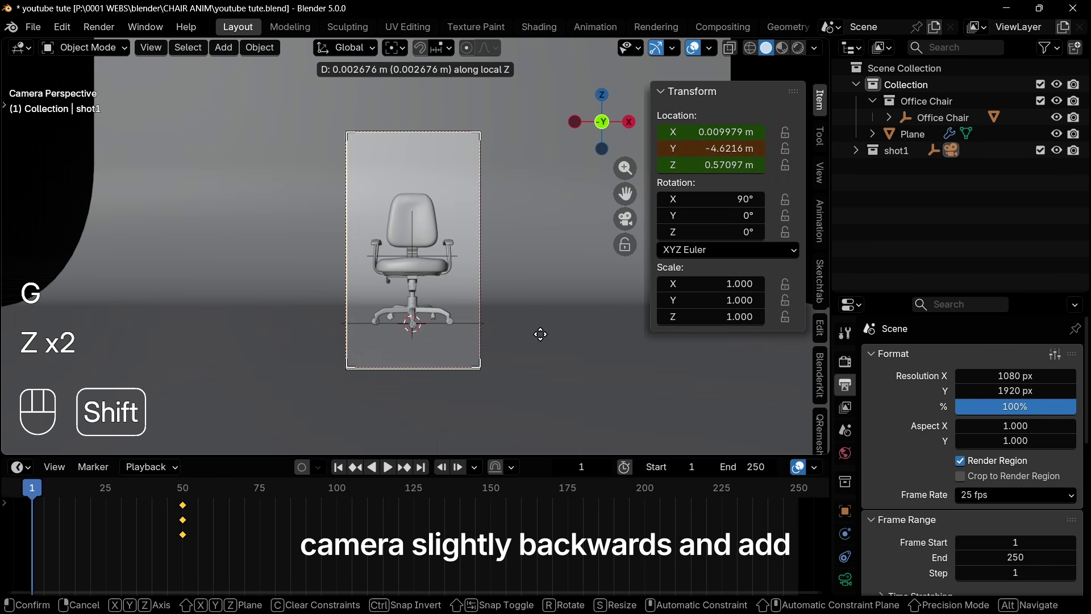
pyautogui.click(699, 125)
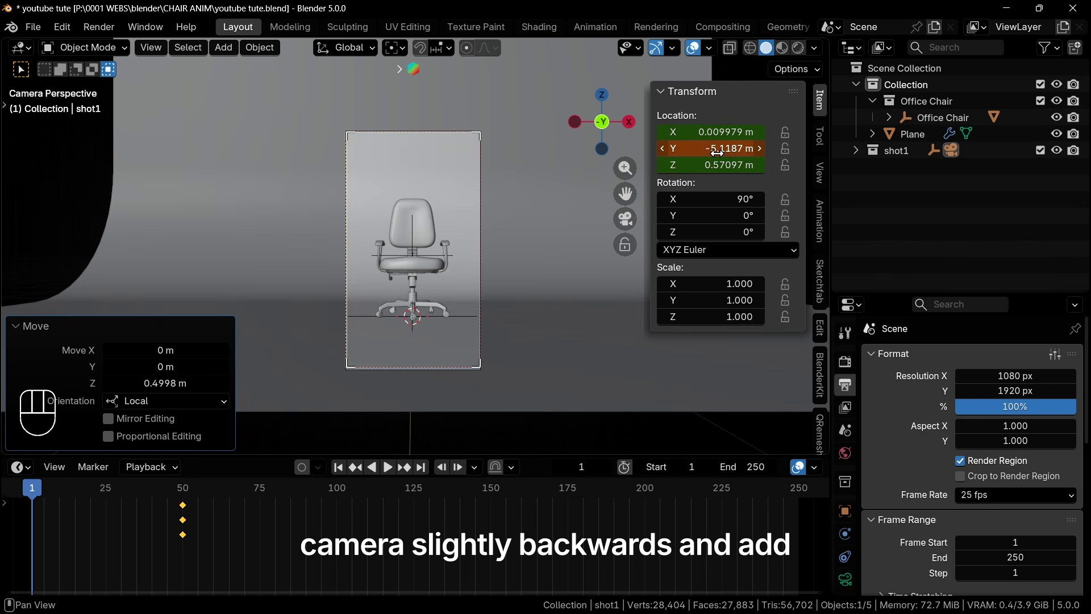
pyautogui.press('i')
# Play back the camera's entry animation several times from the first frame to check the push-in movement
pyautogui.press('space')
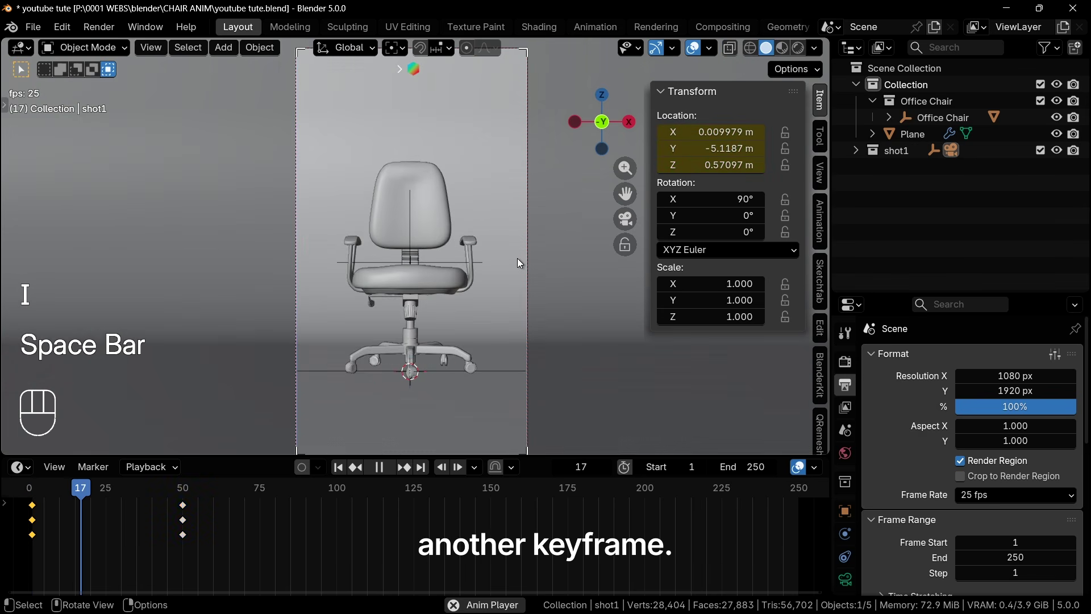
pyautogui.press('space')
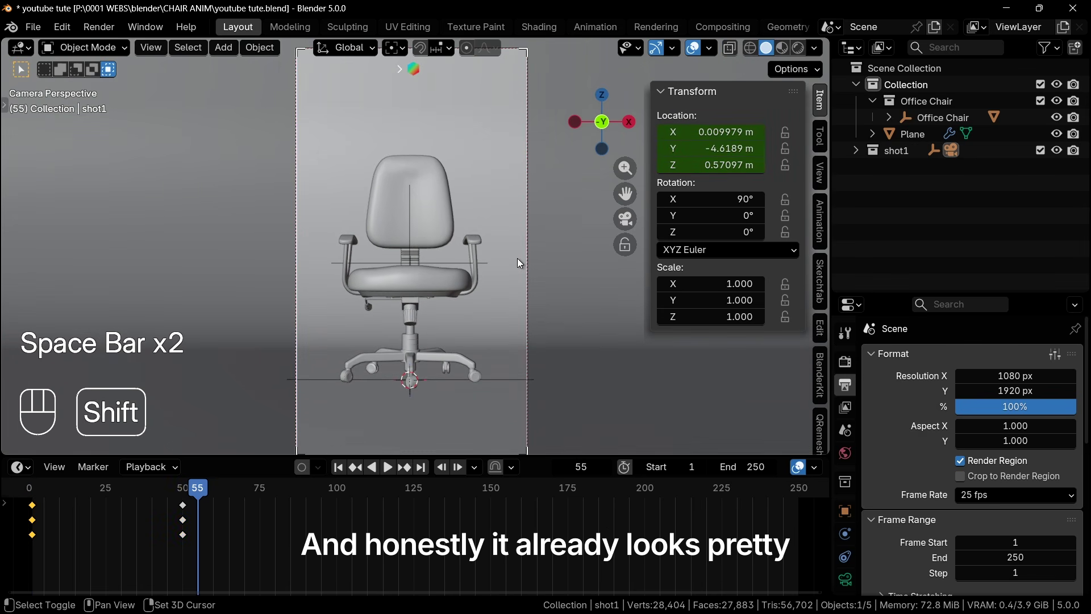
pyautogui.hotkey('shift', 'Left')
pyautogui.press('space')
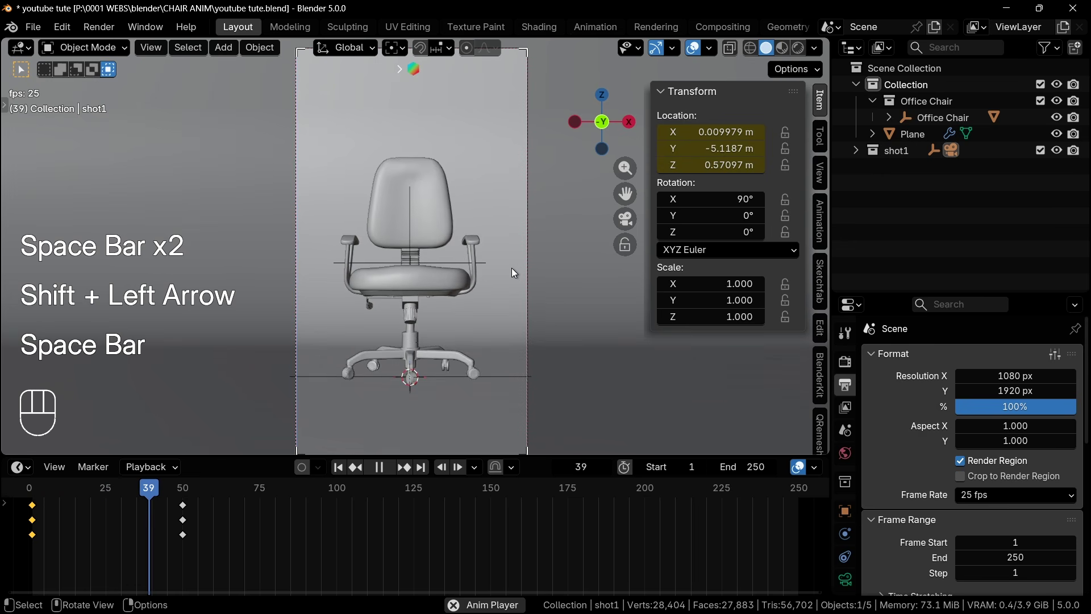
pyautogui.press('space')
pyautogui.hotkey('shift', 'Left')
pyautogui.press('space')
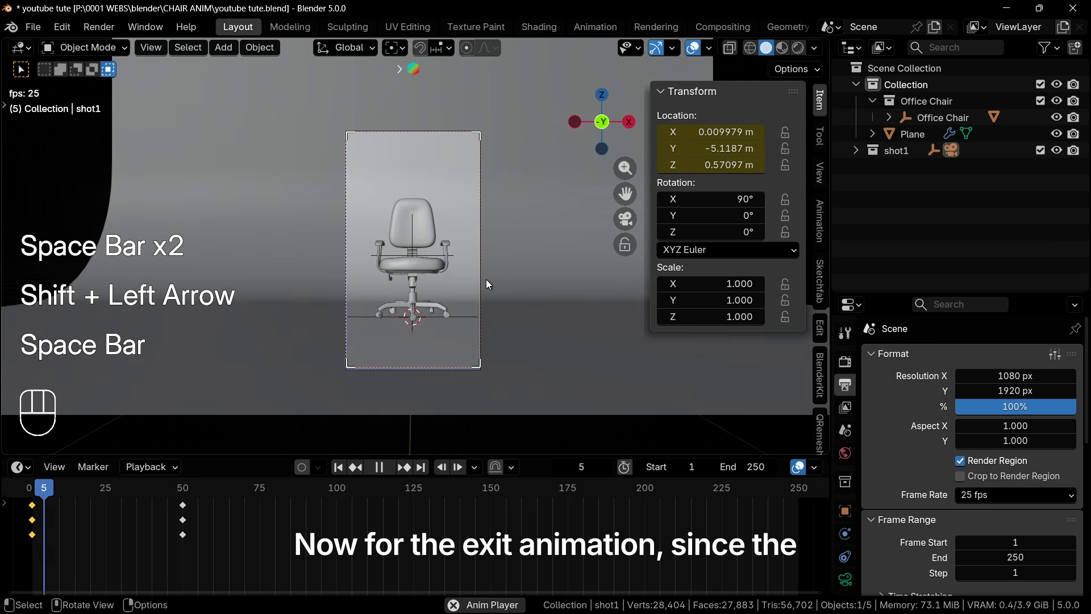
pyautogui.press('space')
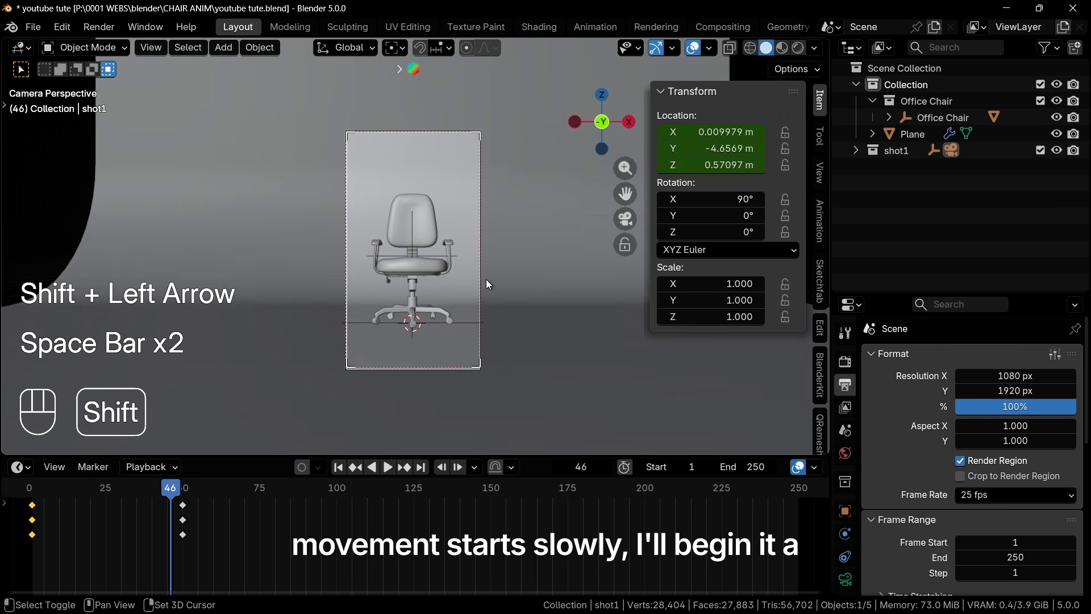
pyautogui.hotkey('shift', 'Left')
pyautogui.press('space')
pyautogui.press('space')
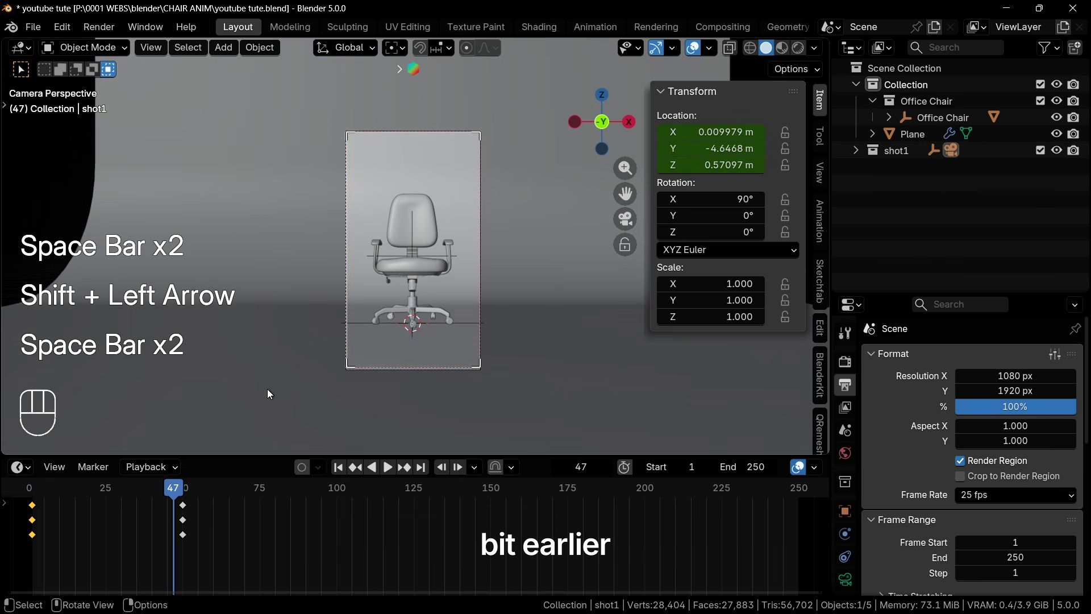
# Insert a rotation keyframe for the shot1 movement empty at frame 40
pyautogui.moveTo(174, 499); pyautogui.dragTo(152, 498)
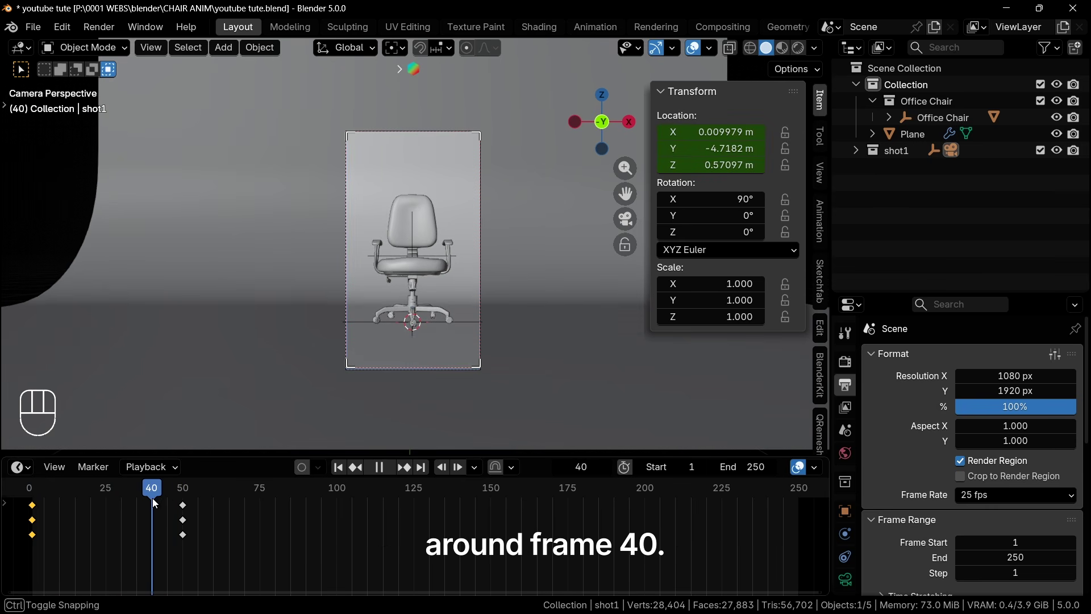
pyautogui.scroll(3, 409, 223)
pyautogui.click(409, 223)
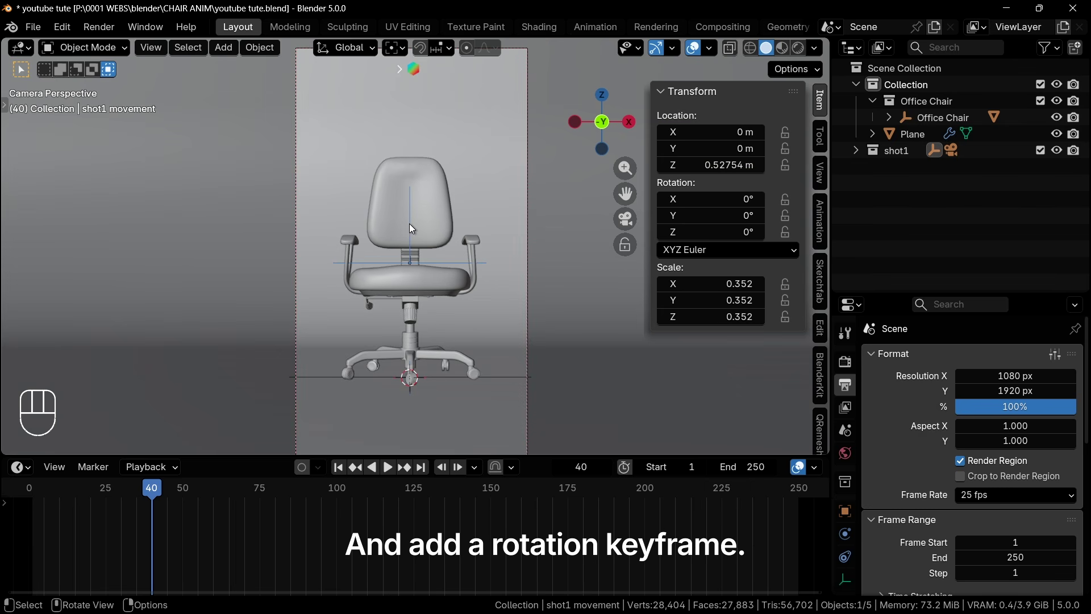
pyautogui.rightClick(713, 214)
pyautogui.click(709, 215)
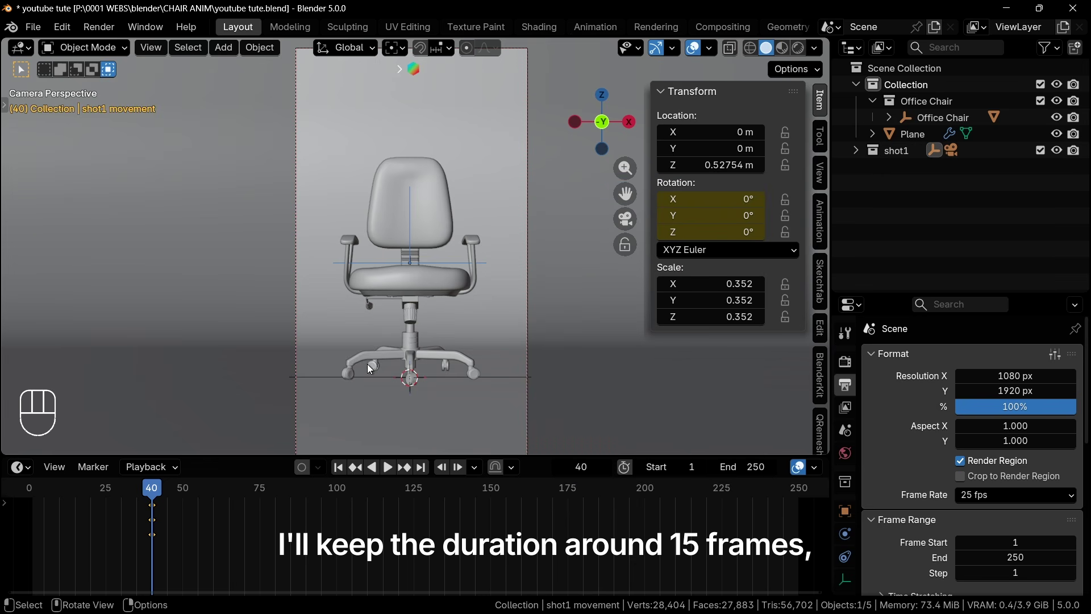
# Set the empty's Z rotation to 30° at frame 55 and insert a rotation keyframe
pyautogui.moveTo(155, 495); pyautogui.dragTo(197, 497)
pyautogui.click(728, 228)
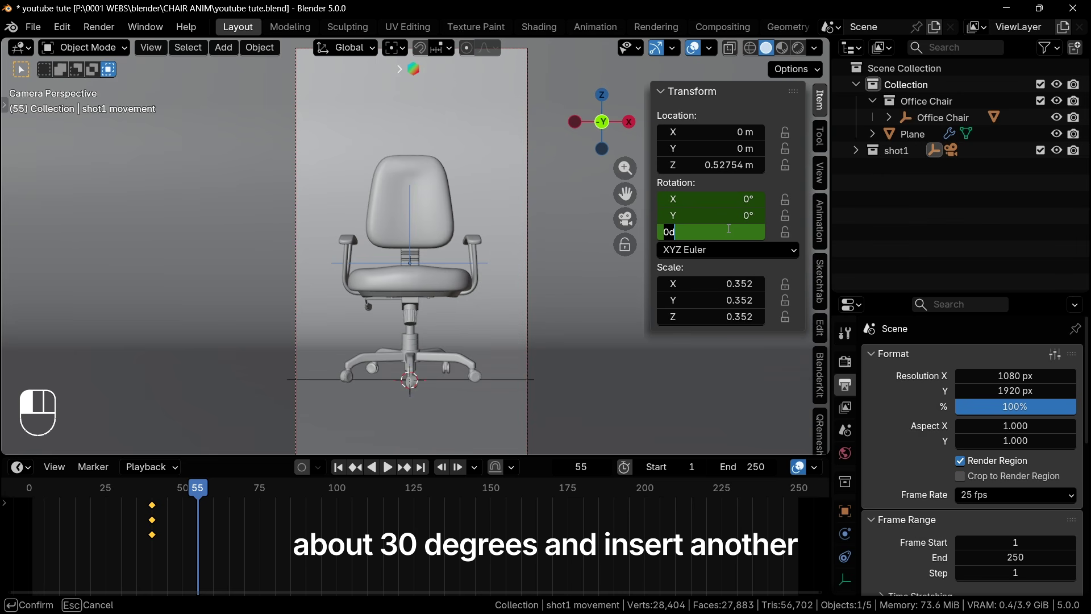
pyautogui.write('30')
pyautogui.press('Return')
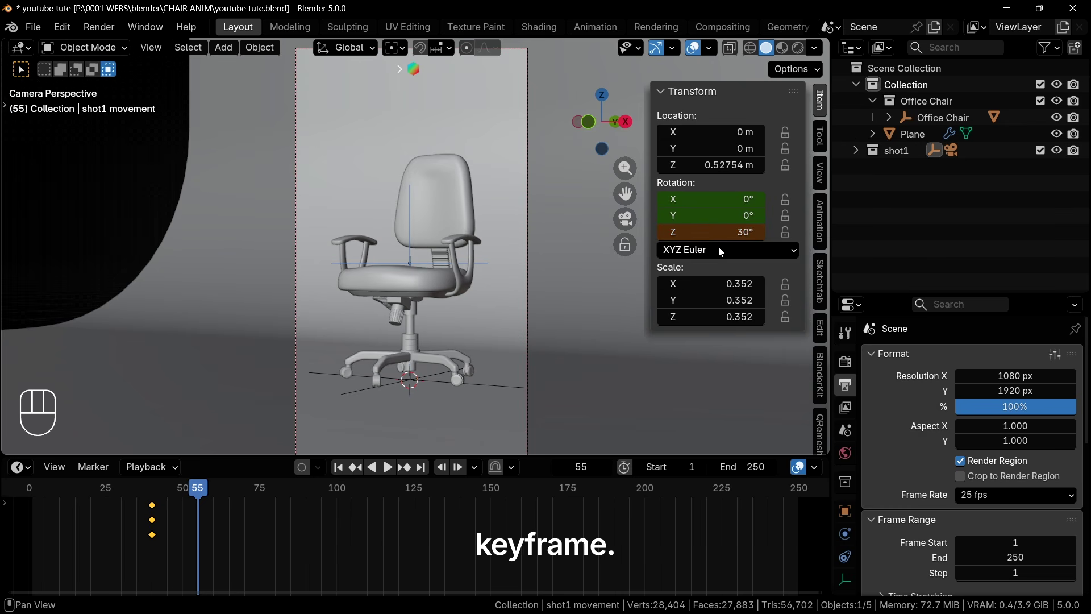
pyautogui.press('i')
# Play back the shot from the first frame to check the entry move together with the exit rotation
pyautogui.press('space')
pyautogui.press('space')
pyautogui.hotkey('shift', 'Left')
pyautogui.press('space')
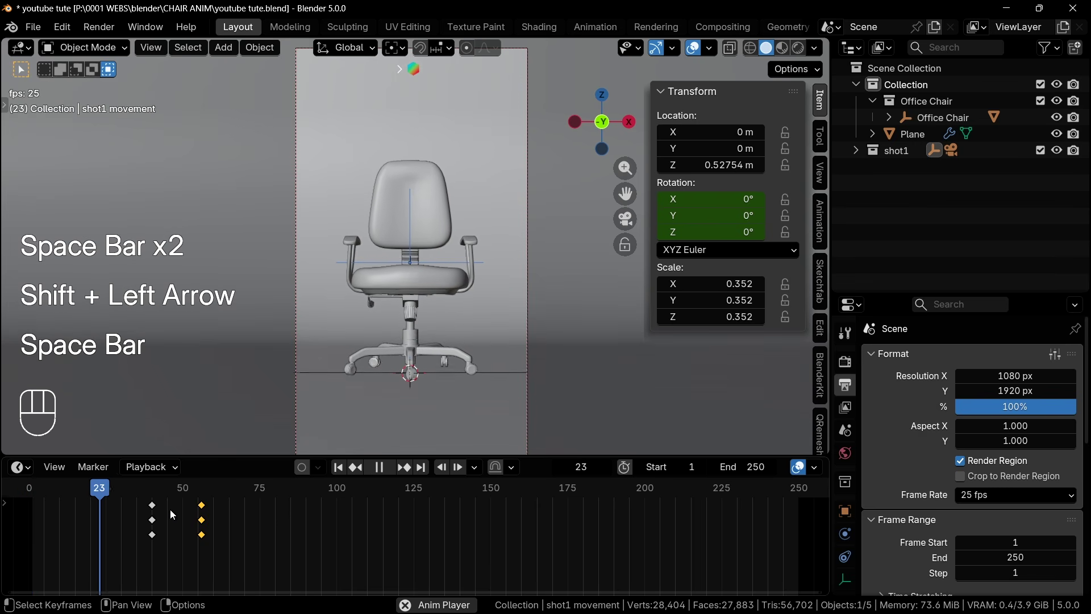
pyautogui.press('space')
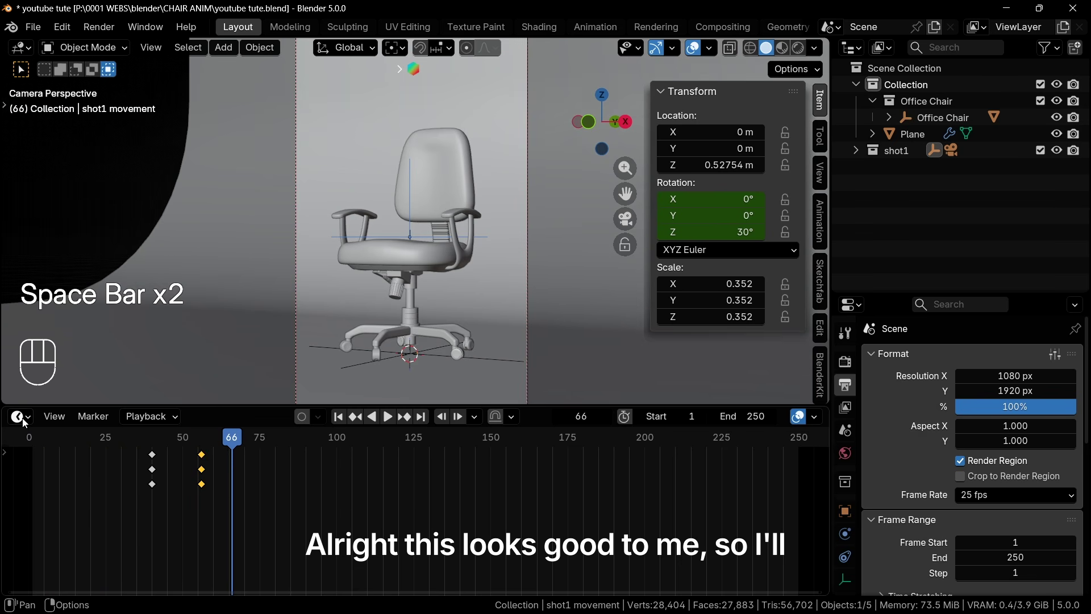
# Switch the timeline area to the Graph Editor and lock the empty's X and Y Euler Rotation channels
pyautogui.click(23, 420)
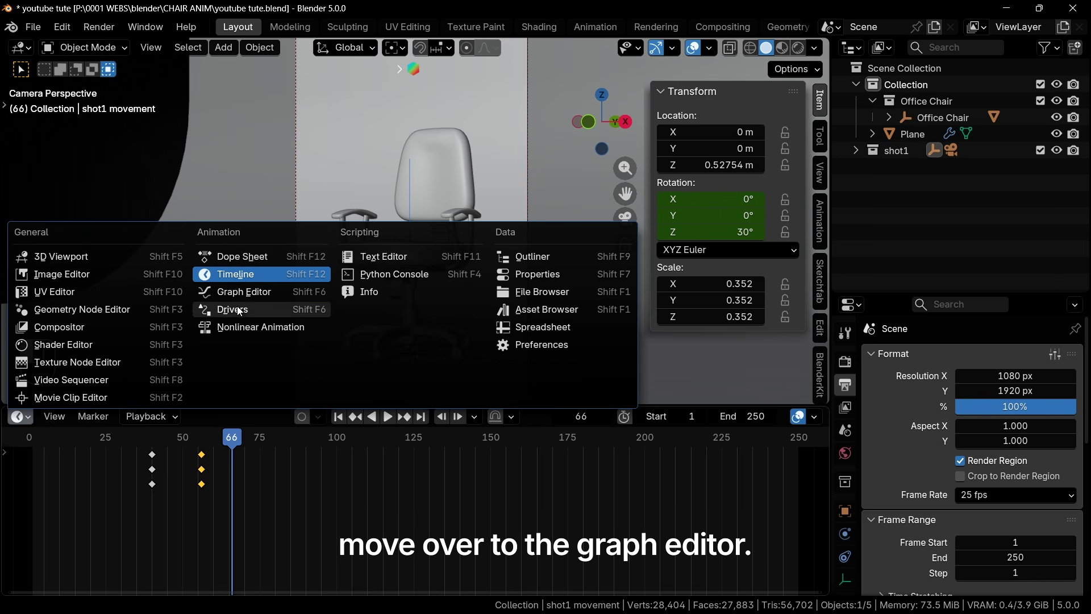
pyautogui.click(255, 293)
pyautogui.click(19, 484)
pyautogui.click(150, 513)
pyautogui.click(150, 498)
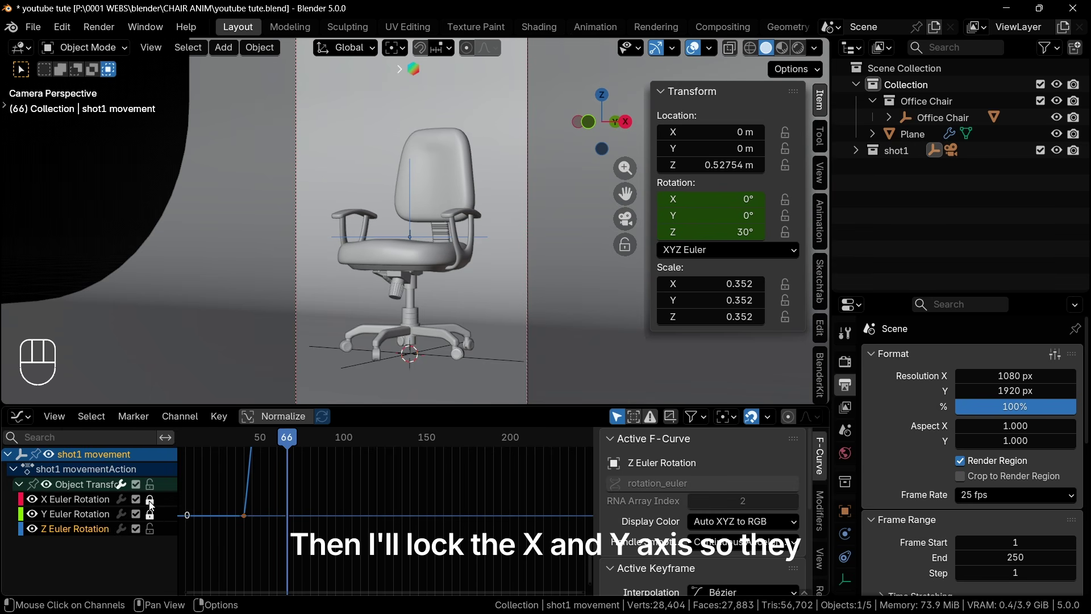
# Enlarge the Graph Editor, normalize the curve display, fit the Z rotation curve in view, and hide the sidebar
pyautogui.click(270, 419)
pyautogui.moveTo(416, 405); pyautogui.dragTo(415, 322)
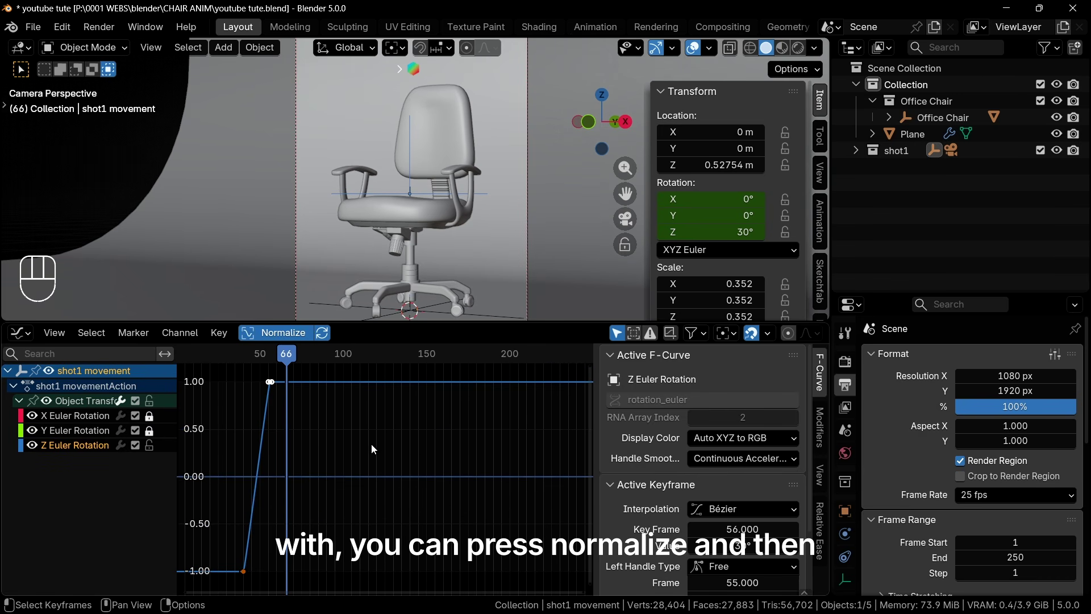
pyautogui.press('Home')
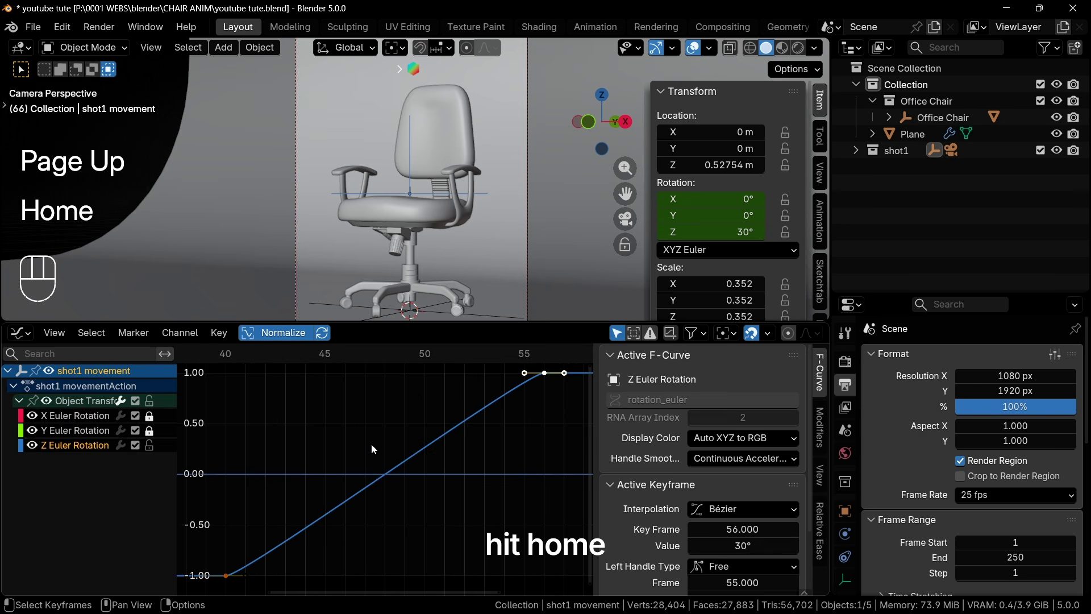
pyautogui.press('n')
pyautogui.press('space')
pyautogui.press('space')
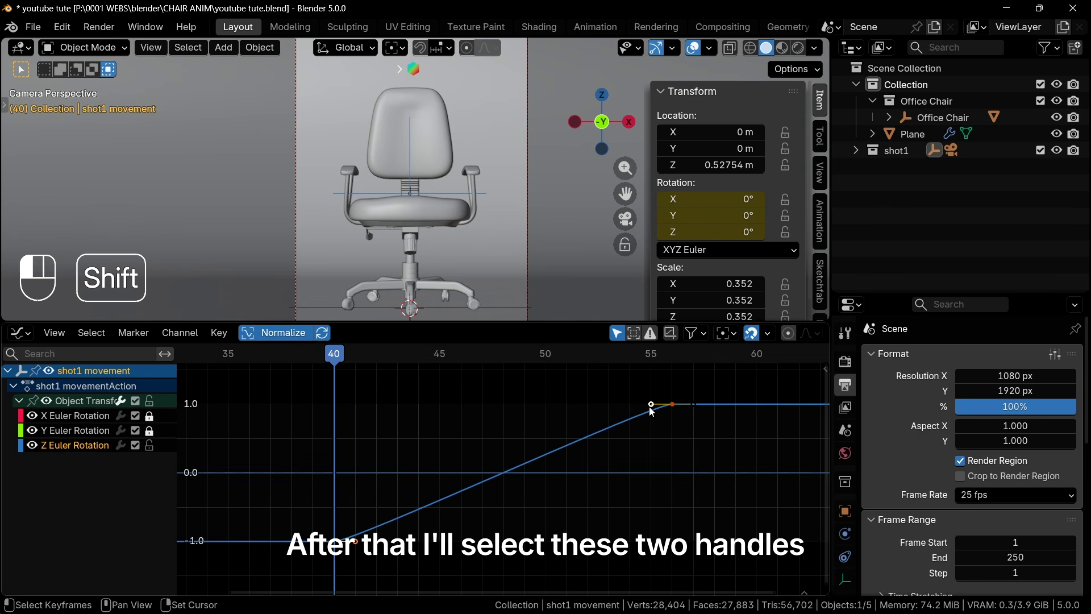
# Scale the two inner handles of the Z rotation curve along X to ease the rotation into an S-shaped curve
pyautogui.press('s')
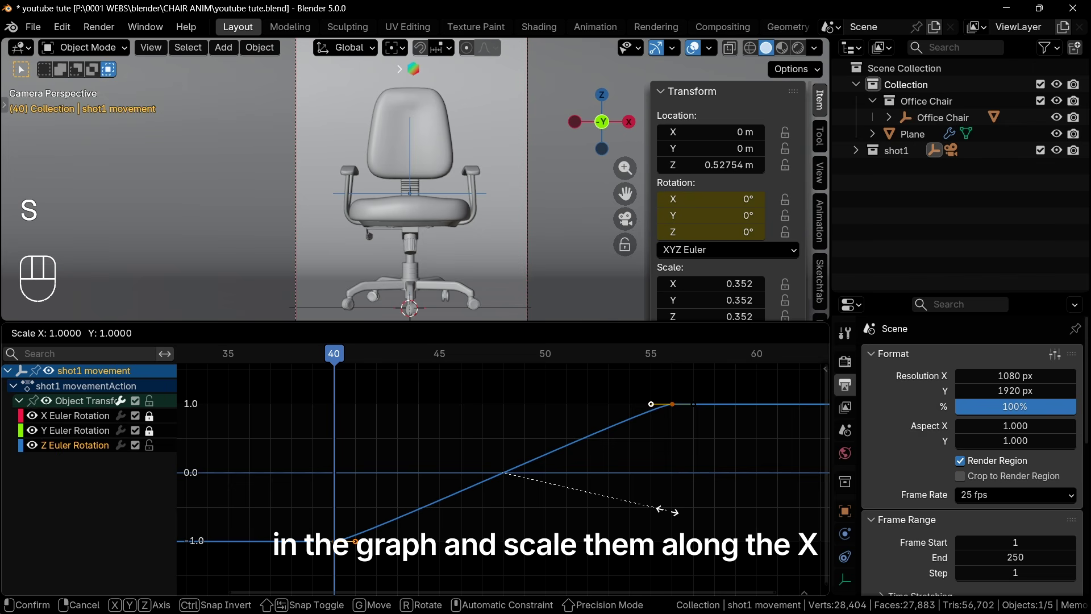
pyautogui.press('x')
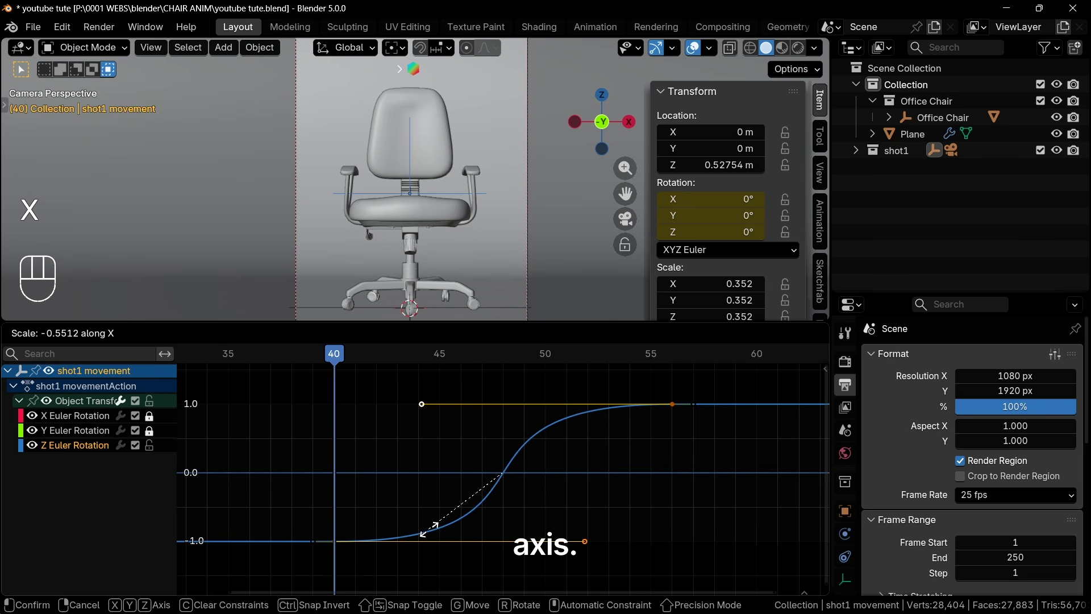
pyautogui.click(429, 528)
# Play back the shot from the first frame to judge the speed of the eased exit rotation
pyautogui.press('space')
pyautogui.press('space')
pyautogui.click(268, 357)
pyautogui.scroll(-1, 308, 370)
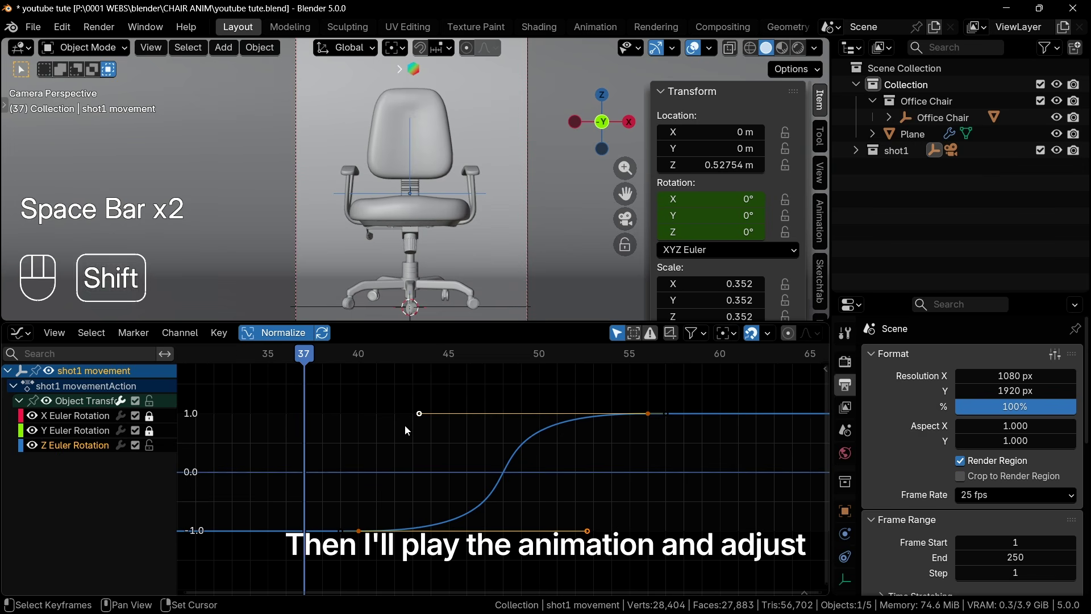
pyautogui.hotkey('shift', 'Left')
pyautogui.press('space')
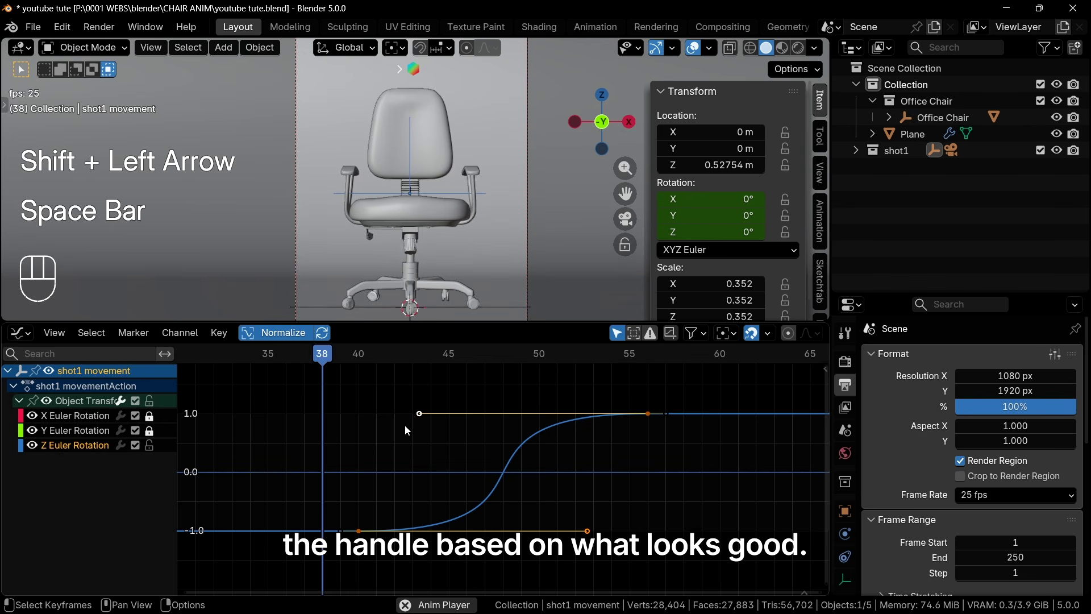
pyautogui.press('space')
pyautogui.hotkey('shift', 'Left')
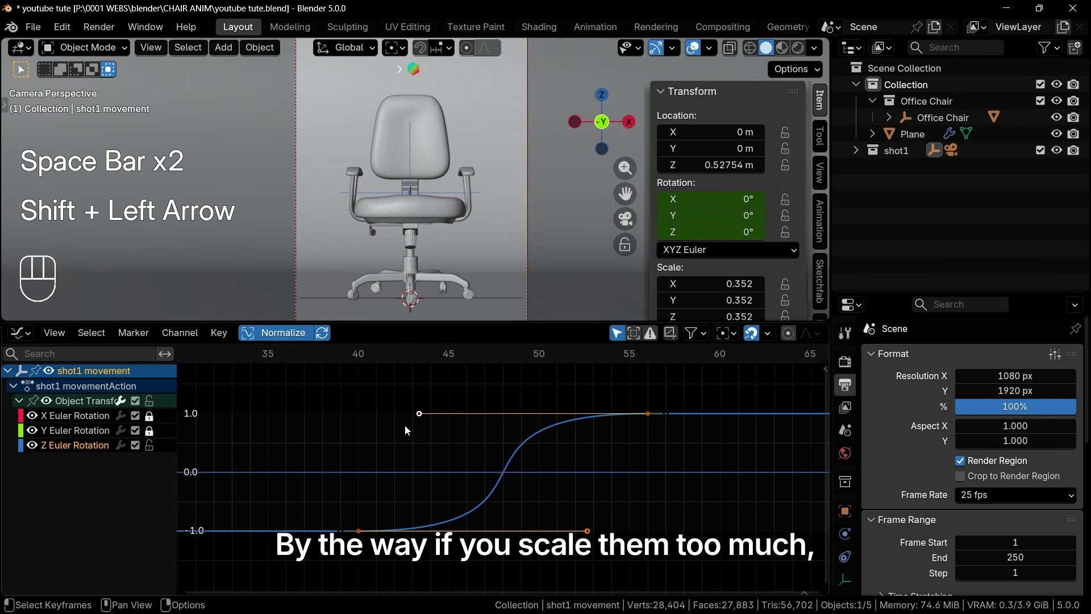
pyautogui.press('space')
pyautogui.scroll(-2, 448, 449)
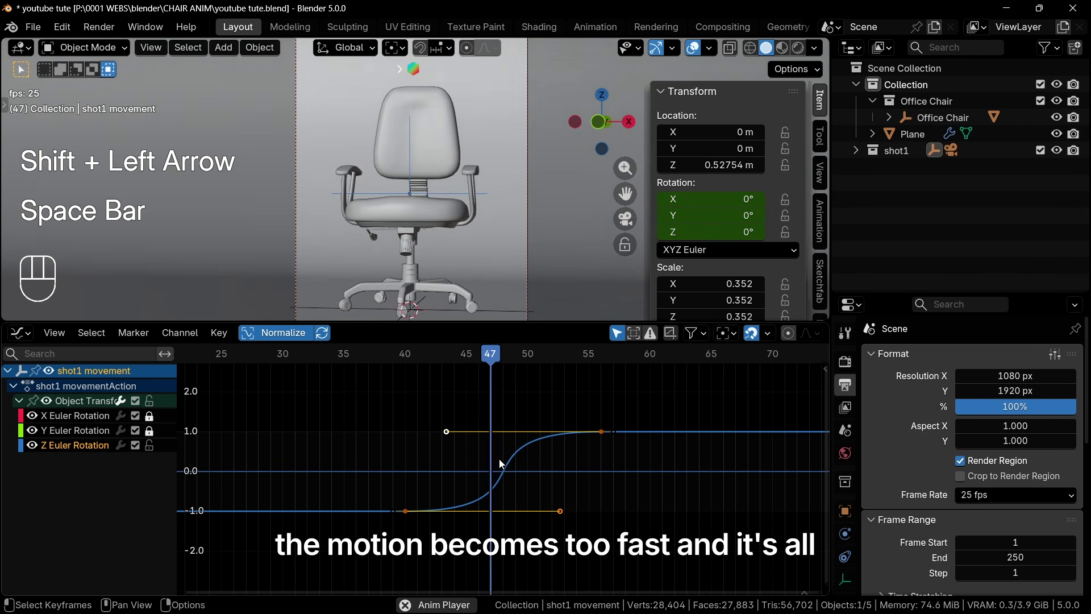
pyautogui.press('space')
# Shorten the Z rotation curve's two inner handles slightly along X and play back the shot from the start
pyautogui.press('s')
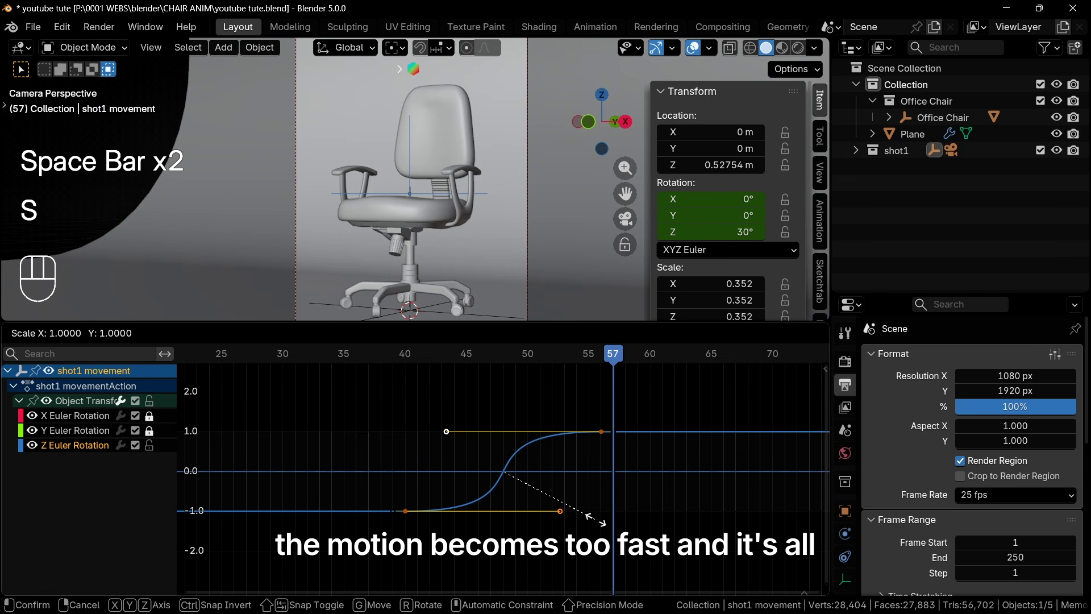
pyautogui.press('x')
pyautogui.click(536, 486)
pyautogui.press('space')
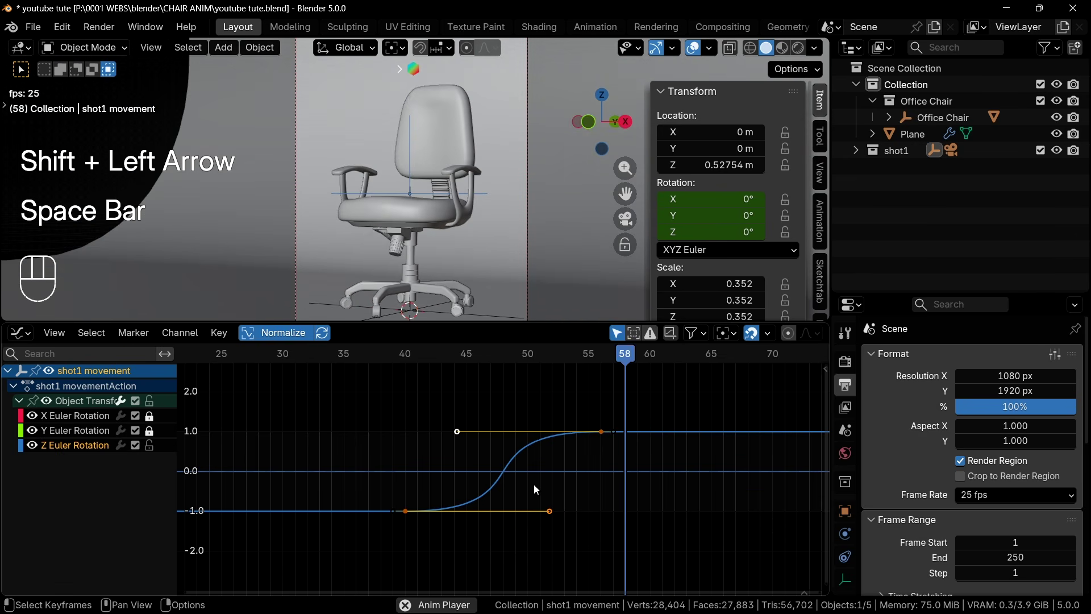
pyautogui.press('space')
pyautogui.hotkey('shift', 'Left')
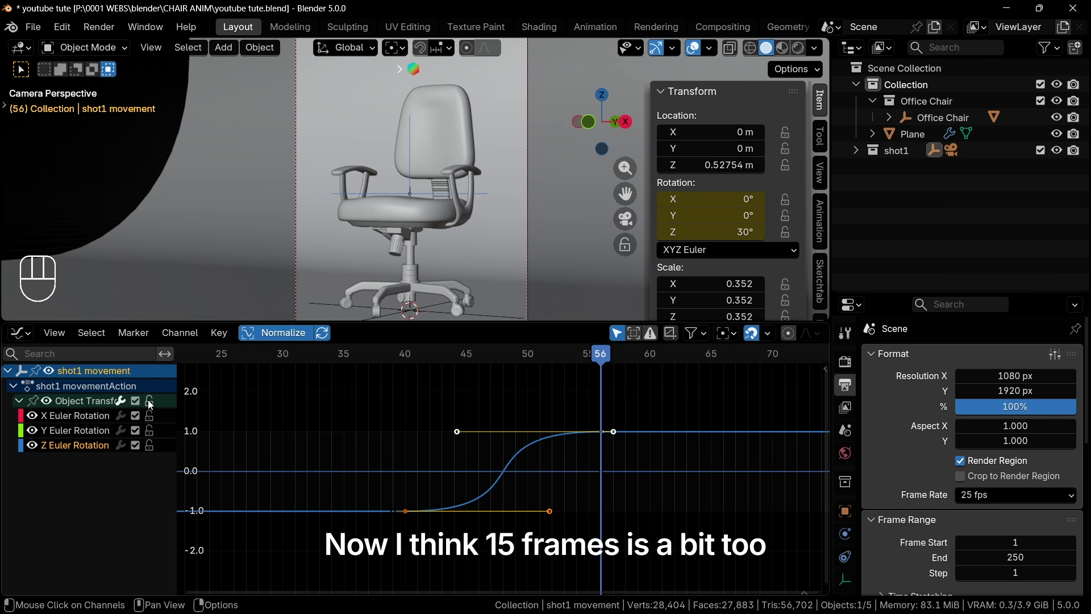
# Switch the Graph Editor back to the Timeline, move the empty's end rotation keyframes to frame 60, and play back the animation
pyautogui.click(18, 332)
pyautogui.click(242, 390)
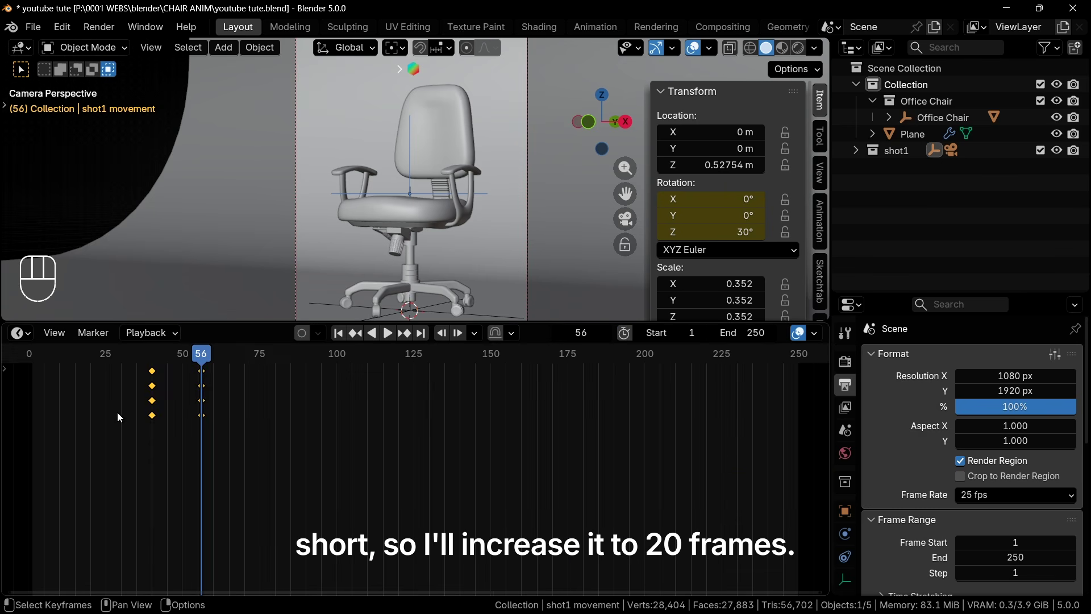
pyautogui.moveTo(206, 373); pyautogui.dragTo(214, 370)
pyautogui.click(214, 360)
pyautogui.press('space')
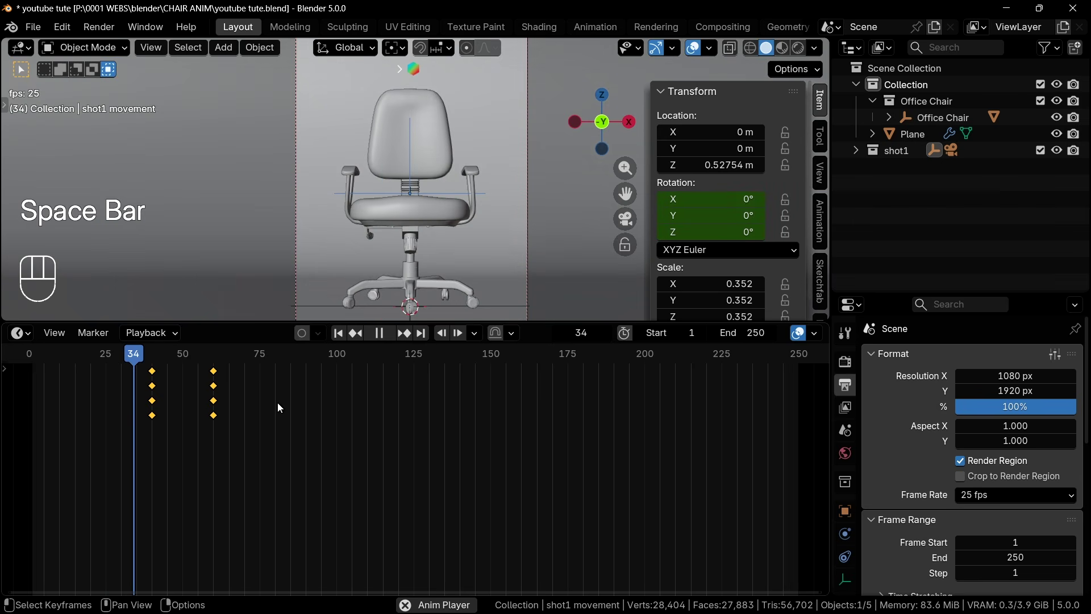
pyautogui.press('space')
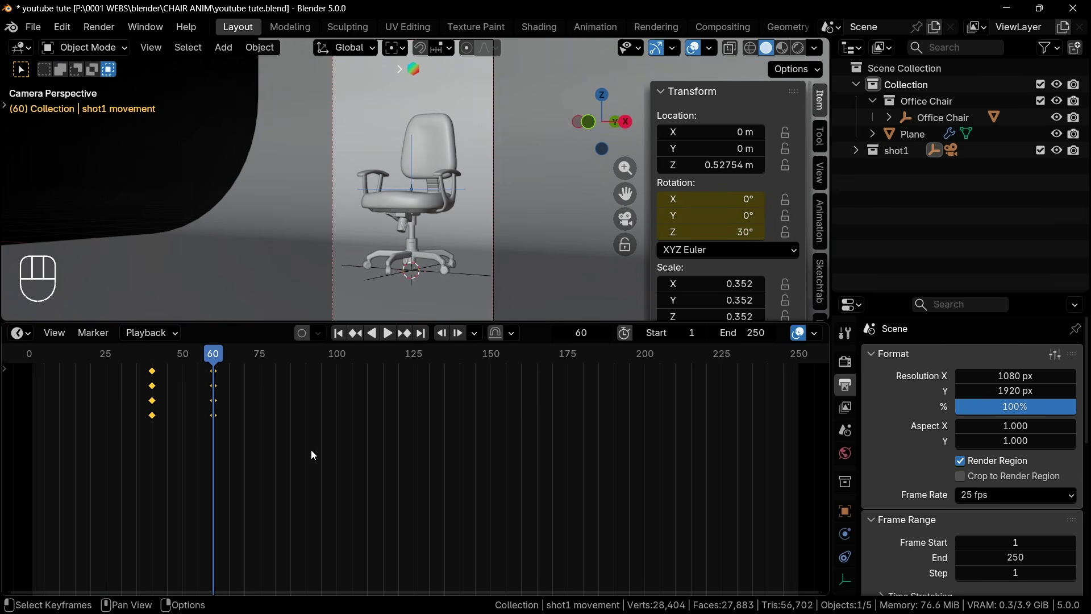
# Set the empty's Z rotation to 40° at frame 60, insert a keyframe, and play back the result
pyautogui.click(732, 232)
pyautogui.write('40')
pyautogui.press('Return')
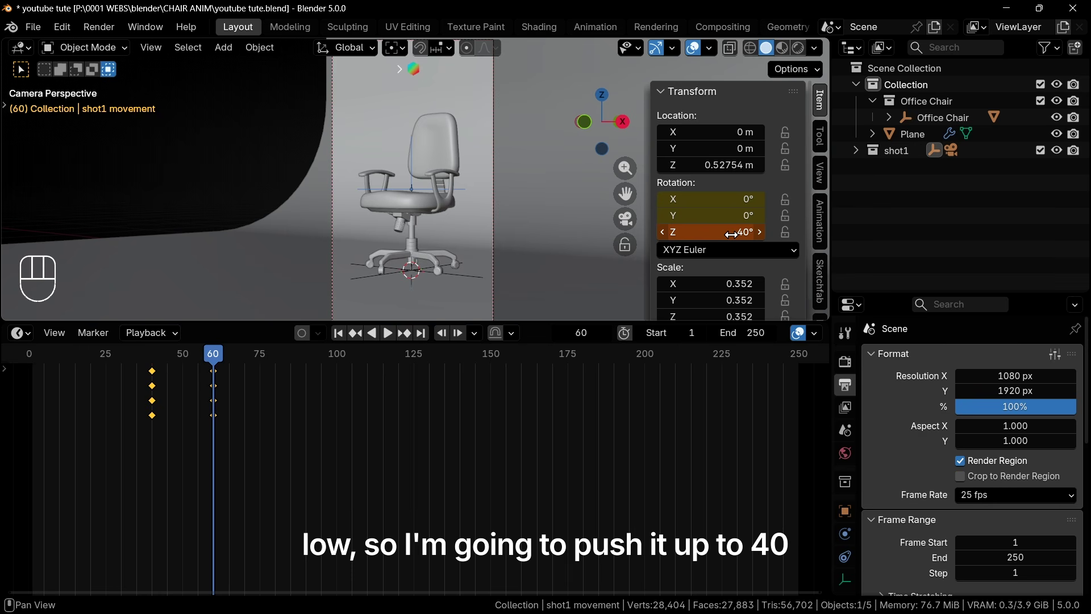
pyautogui.moveTo(136, 367); pyautogui.dragTo(103, 388)
pyautogui.press('space')
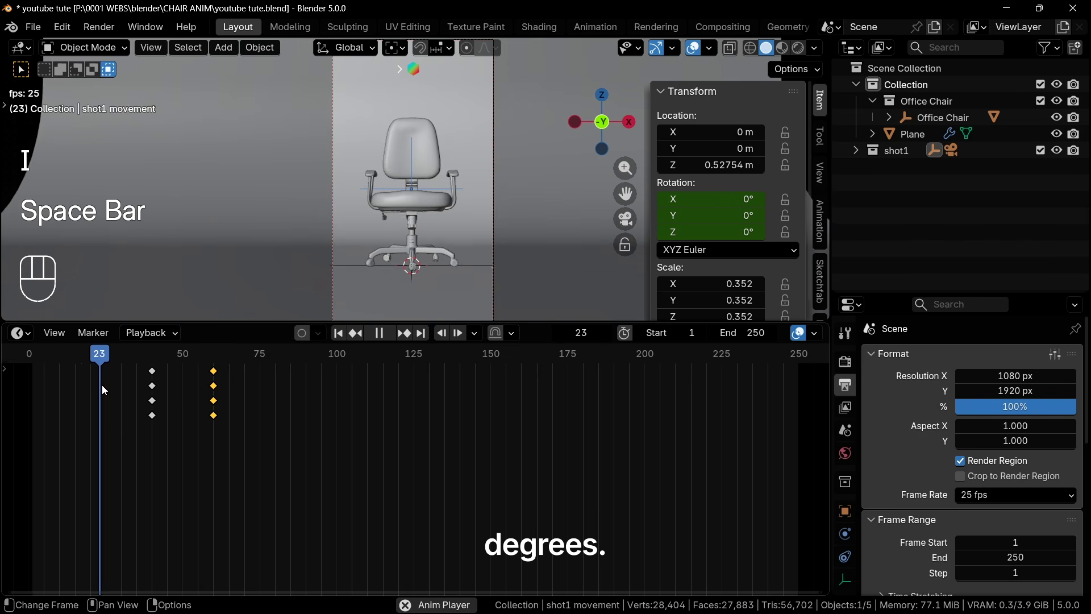
pyautogui.press('space')
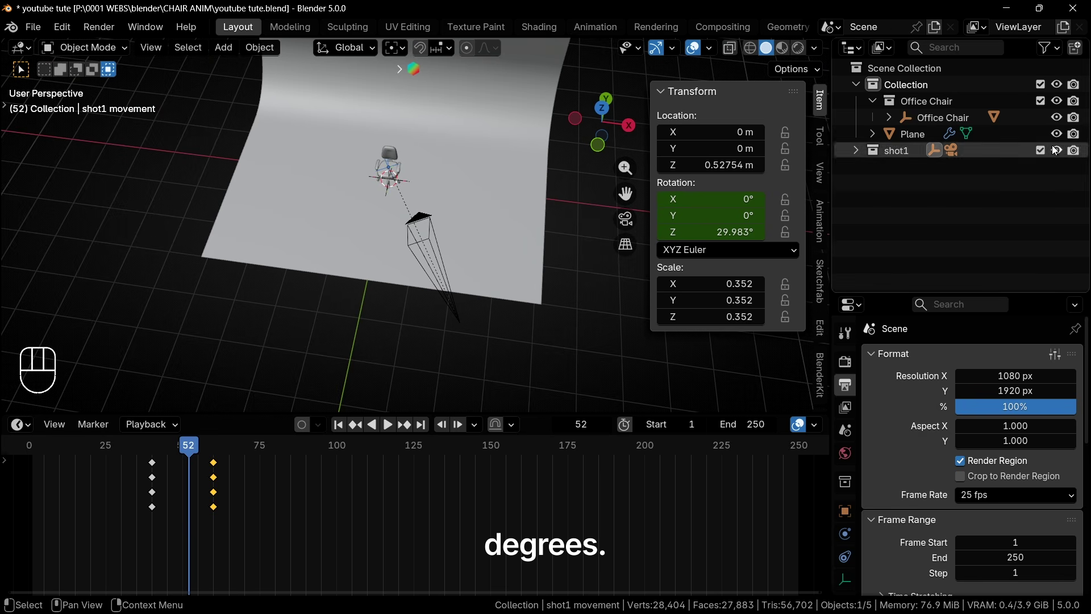
# Duplicate the shot1 camera and its empty in place, and lower the duplicated empty along Z to about 0.197 m
pyautogui.scroll(5, 398, 264)
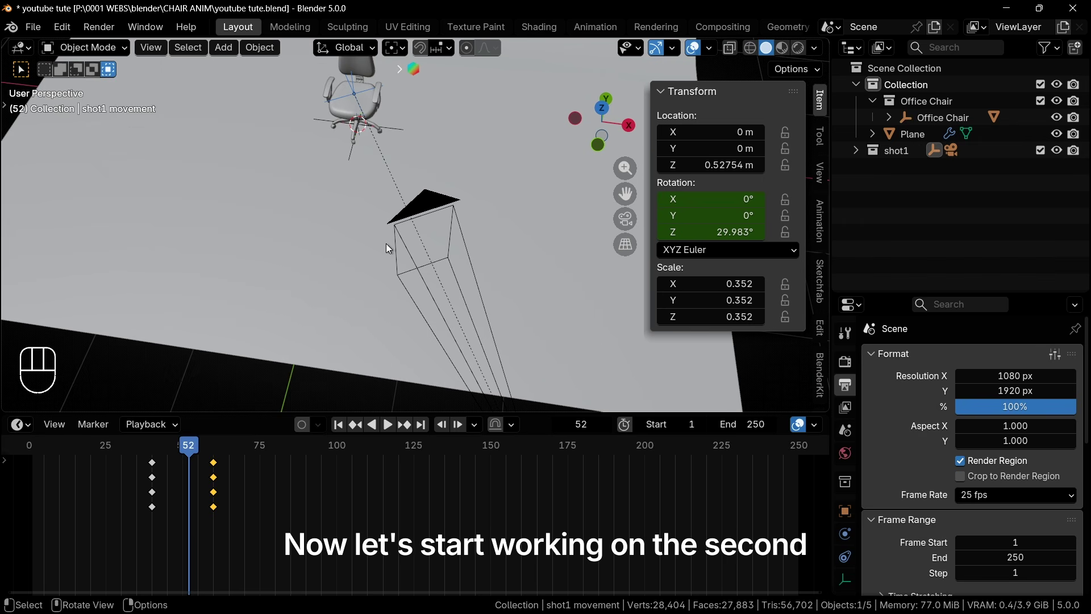
pyautogui.click(426, 203)
pyautogui.keyDown('shift'); pyautogui.moveTo(330, 226); pyautogui.dragTo(376, 285, button='middle'); pyautogui.keyUp('shift')
pyautogui.scroll(5, 387, 230)
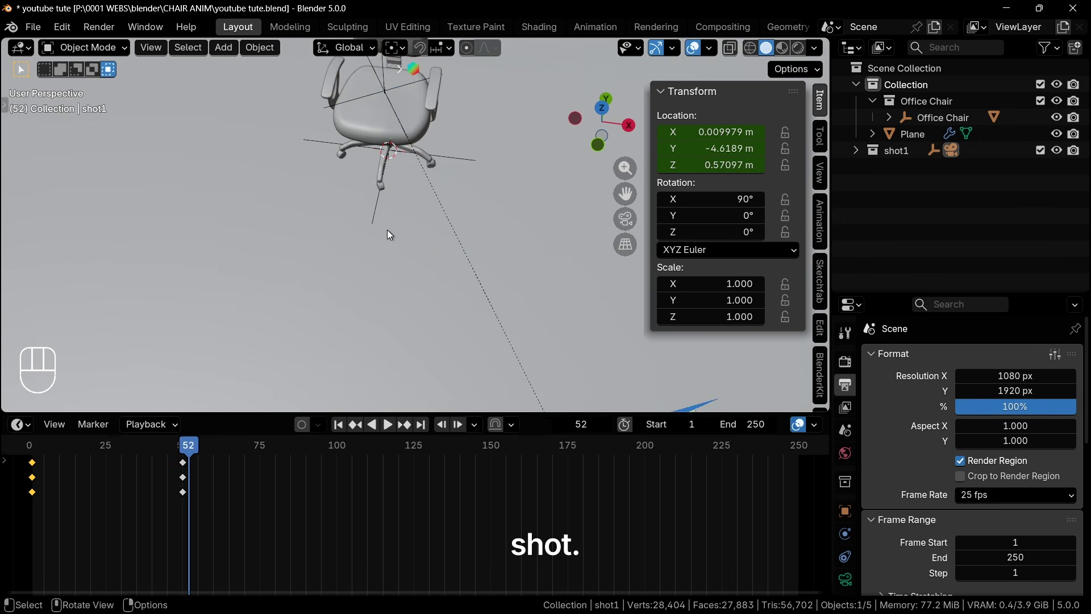
pyautogui.keyDown('shift'); pyautogui.click(381, 79); pyautogui.keyUp('shift')
pyautogui.moveTo(382, 78); pyautogui.dragTo(481, 250, button='middle')
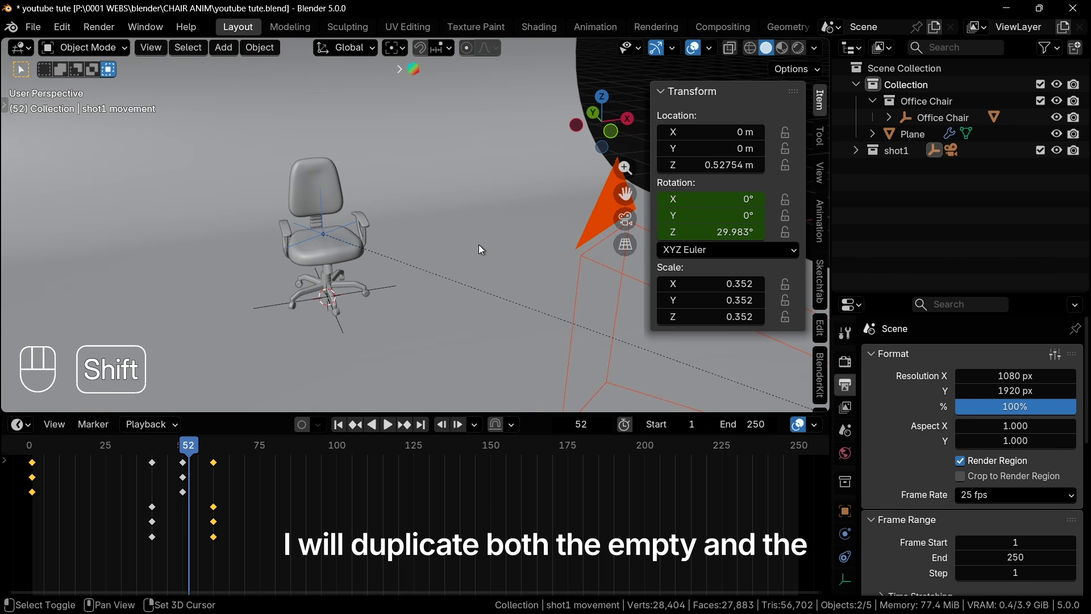
pyautogui.hotkey('shift', 'd')
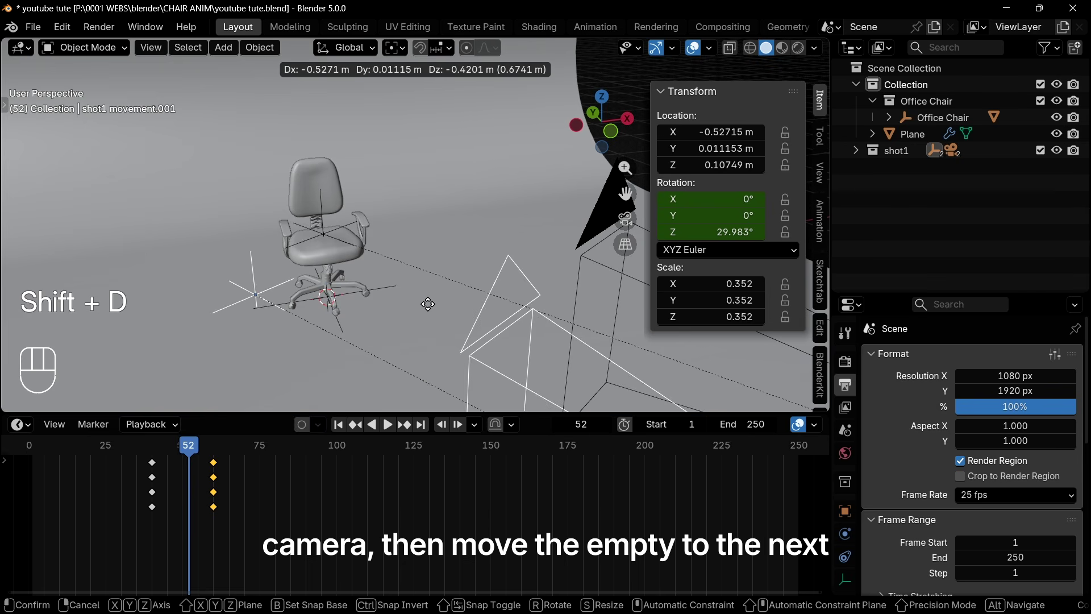
pyautogui.rightClick(347, 241)
pyautogui.press('g')
pyautogui.press('z')
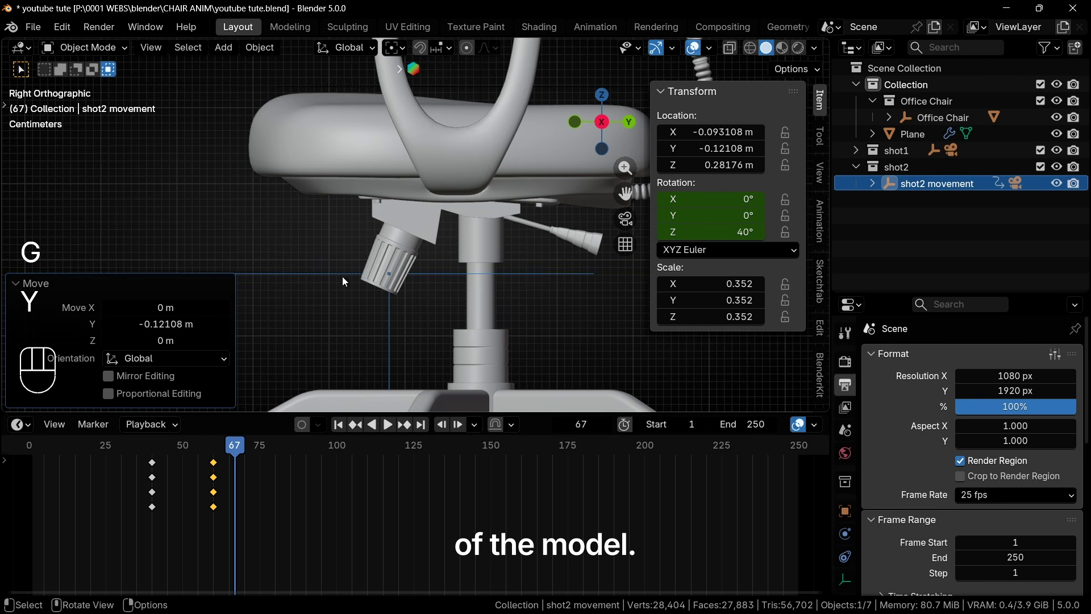
# Rename the duplicated empty to "shot2 movement"
pyautogui.press('F2')
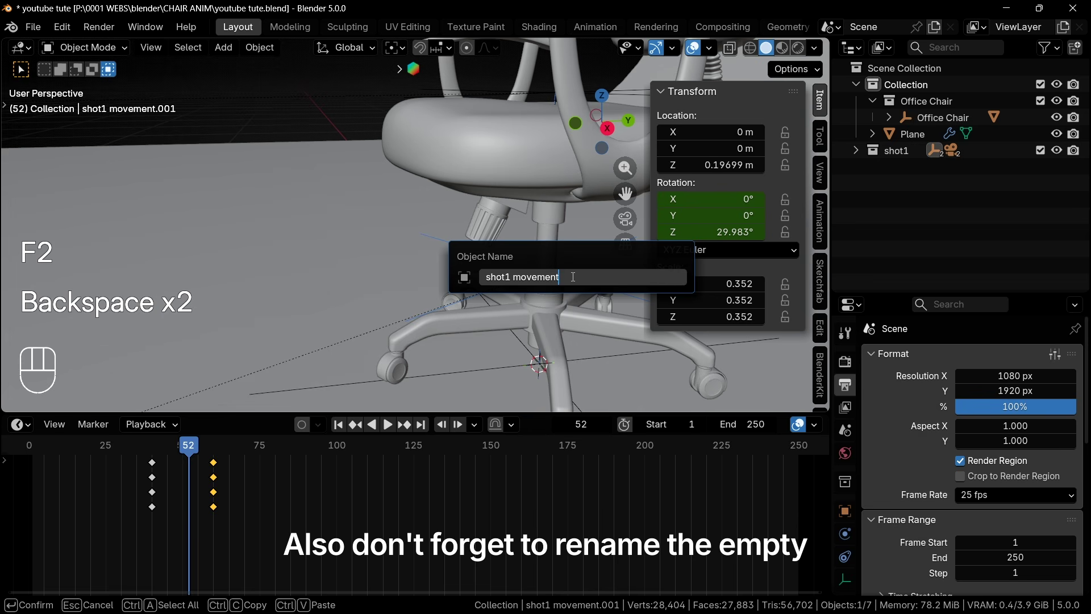
pyautogui.hotkey('ctrl', 'Left')
pyautogui.press('Right')
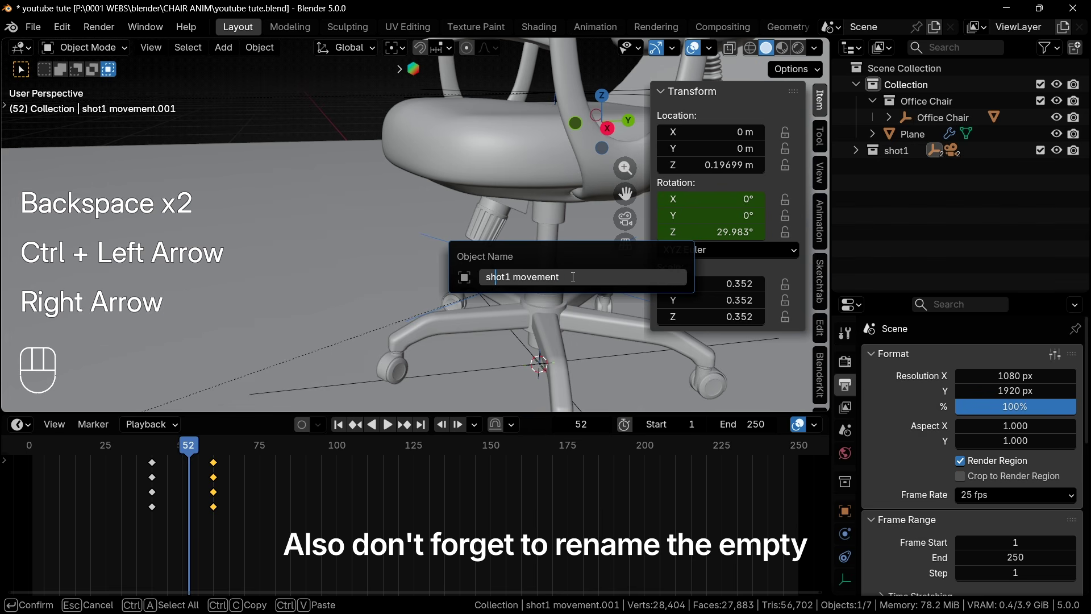
pyautogui.press('BackSpace')
pyautogui.write('2')
pyautogui.press('Return')
# Move the shot2 movement empty into a new collection named "shot2"
pyautogui.press('m')
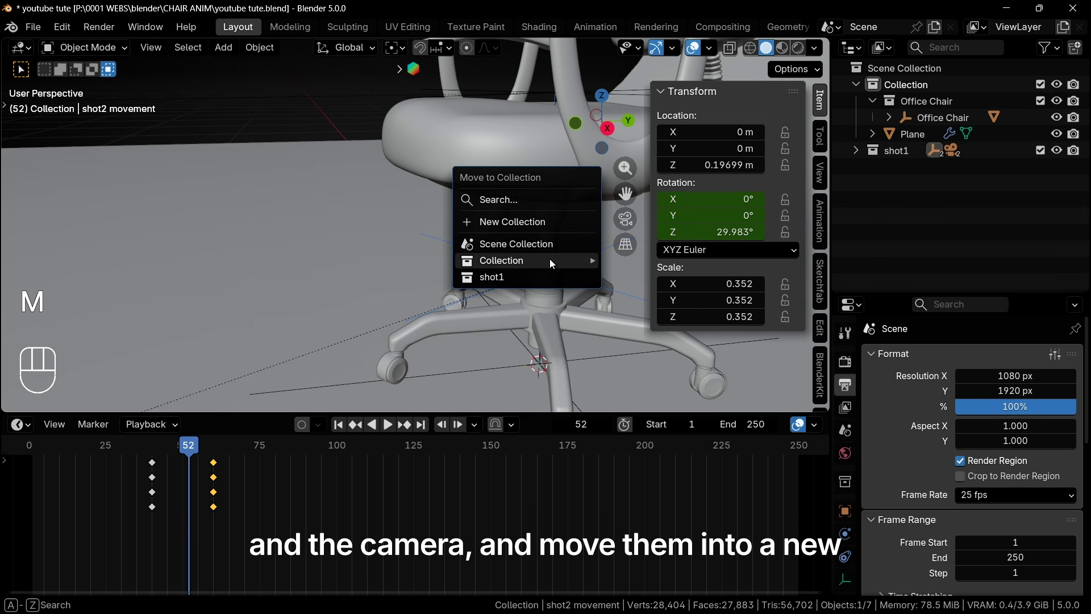
pyautogui.click(538, 227)
pyautogui.write('shot2')
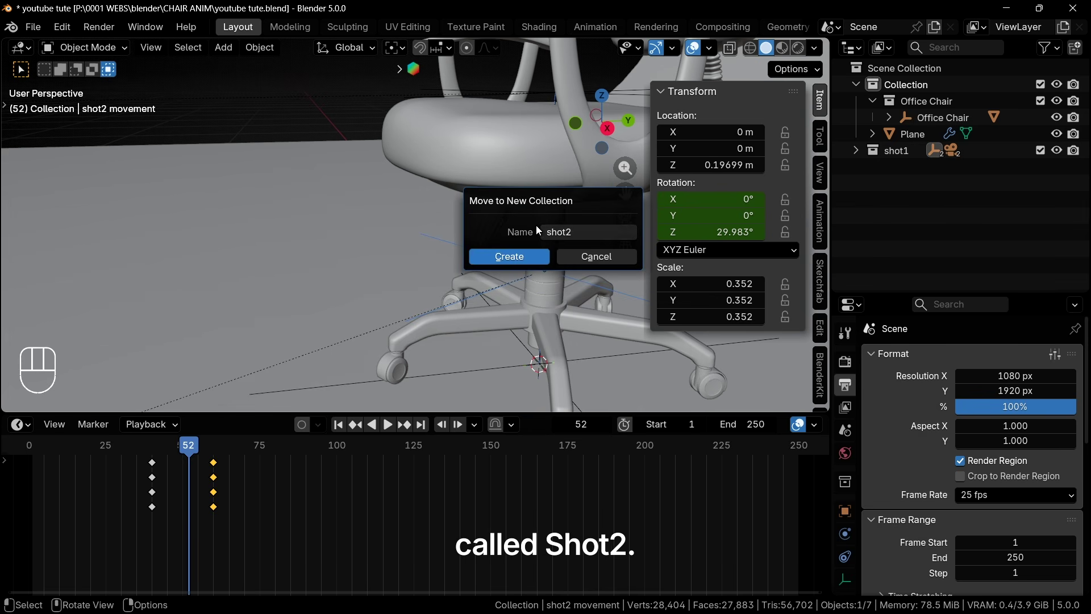
pyautogui.press('Return')
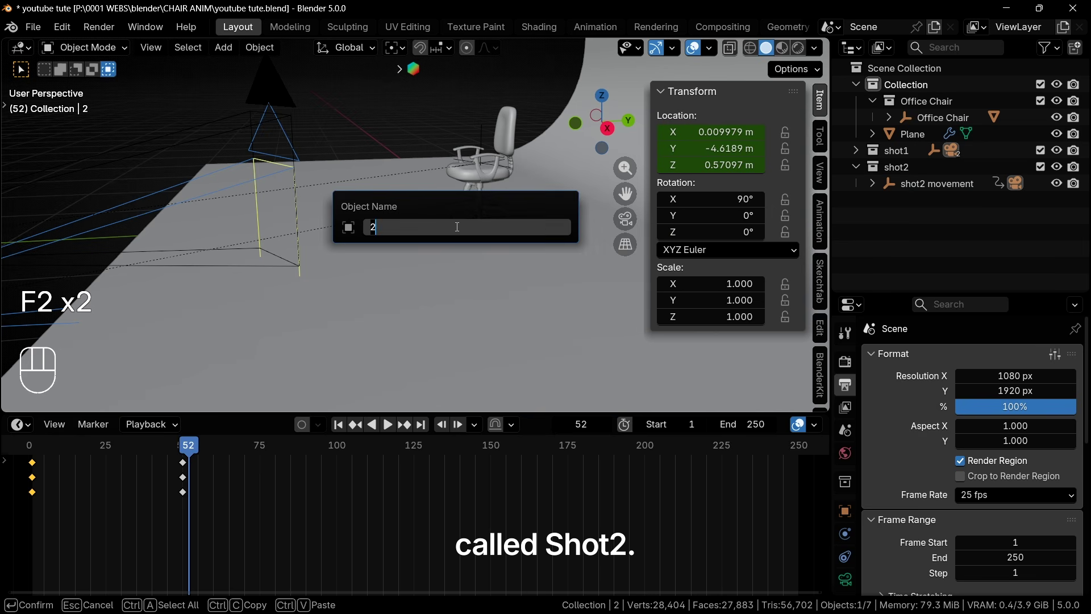
# Rename the duplicated camera to "shot2" and move it into the shot2 collection
pyautogui.press('BackSpace')
pyautogui.write('shot2')
pyautogui.press('Return')
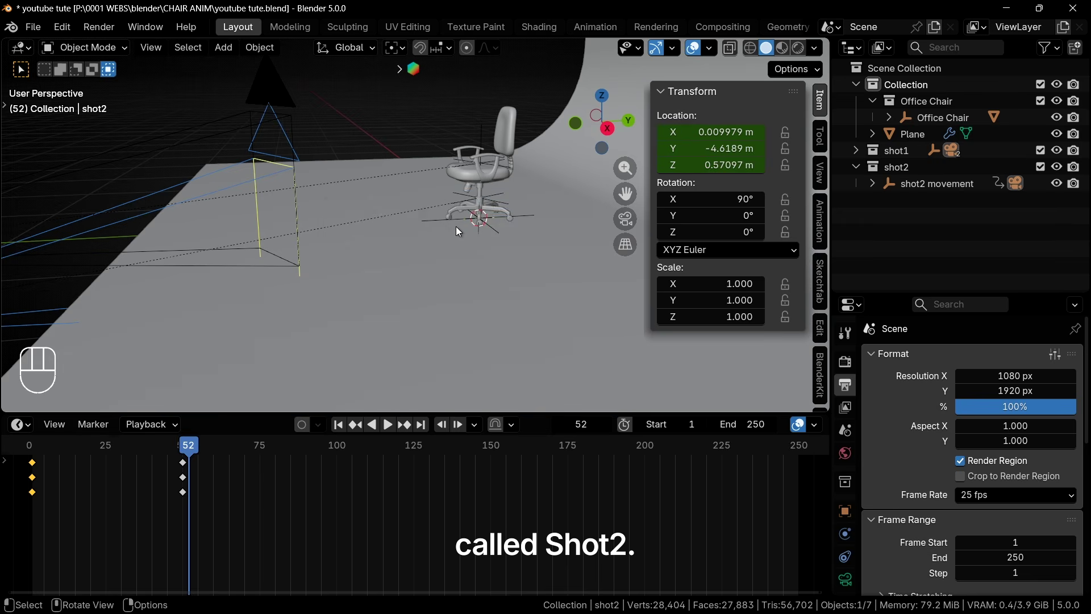
pyautogui.press('m')
pyautogui.click(420, 299)
# Play back the duplicated camera's motion and delete all of the shot2 camera's keyframes
pyautogui.hotkey('shift', 'Left')
pyautogui.press('space')
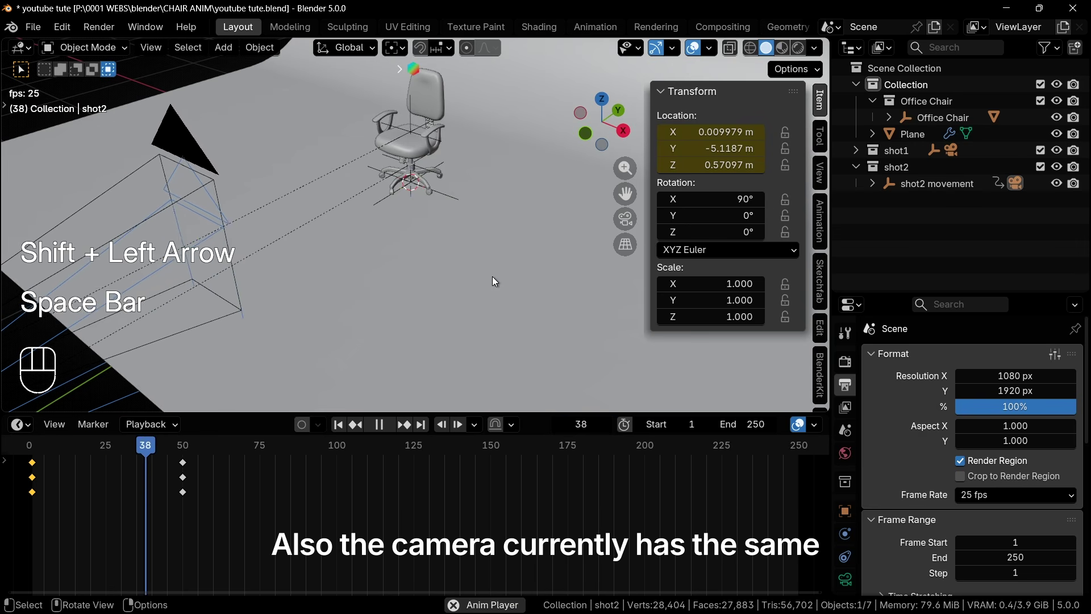
pyautogui.press('space')
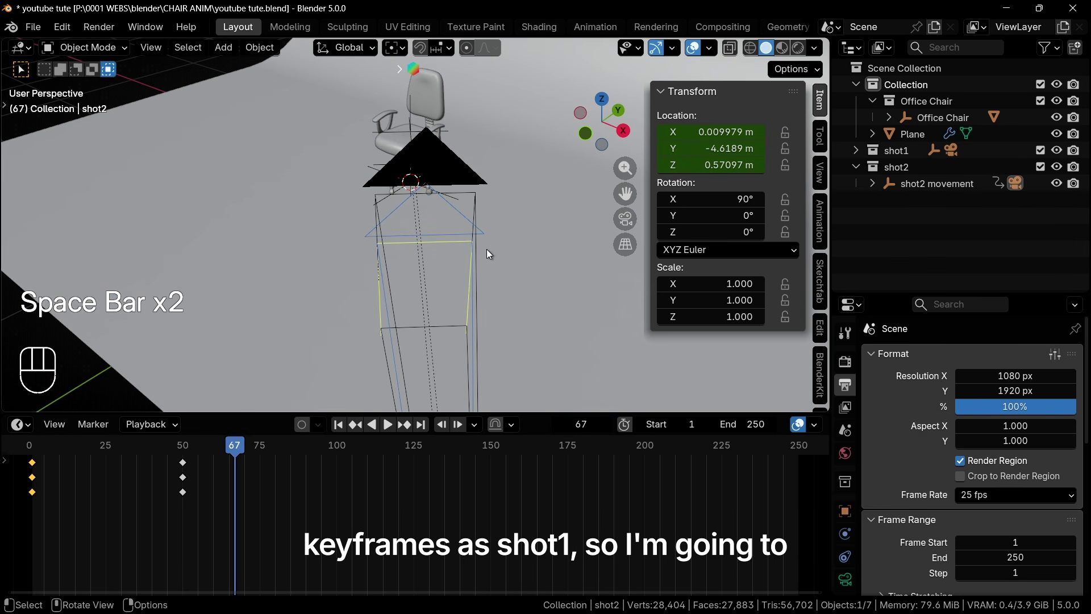
pyautogui.moveTo(385, 191); pyautogui.dragTo(541, 175, button='middle')
pyautogui.press('a')
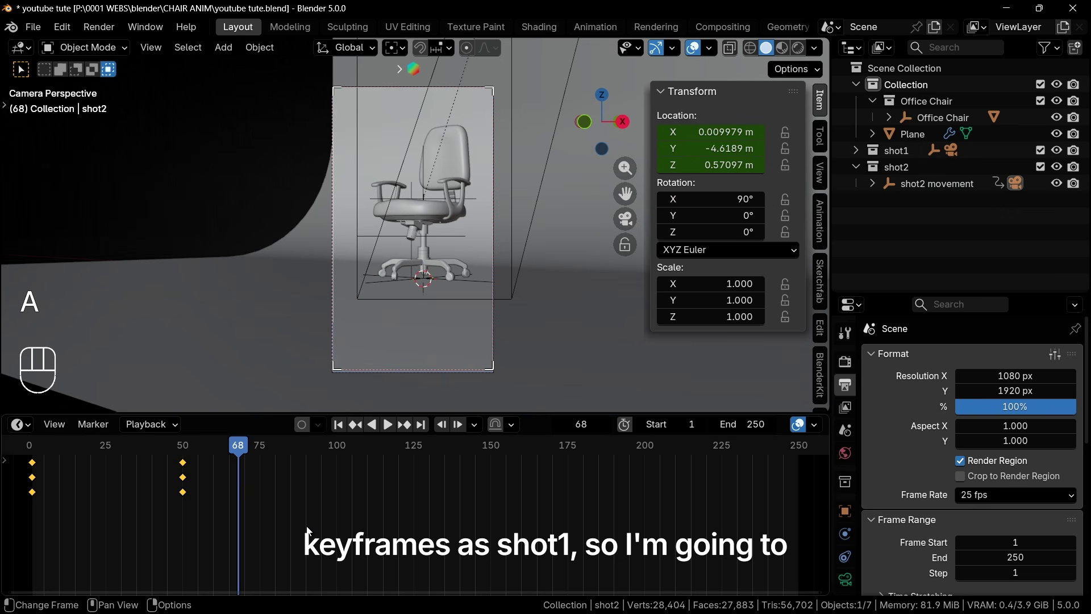
pyautogui.press('Delete')
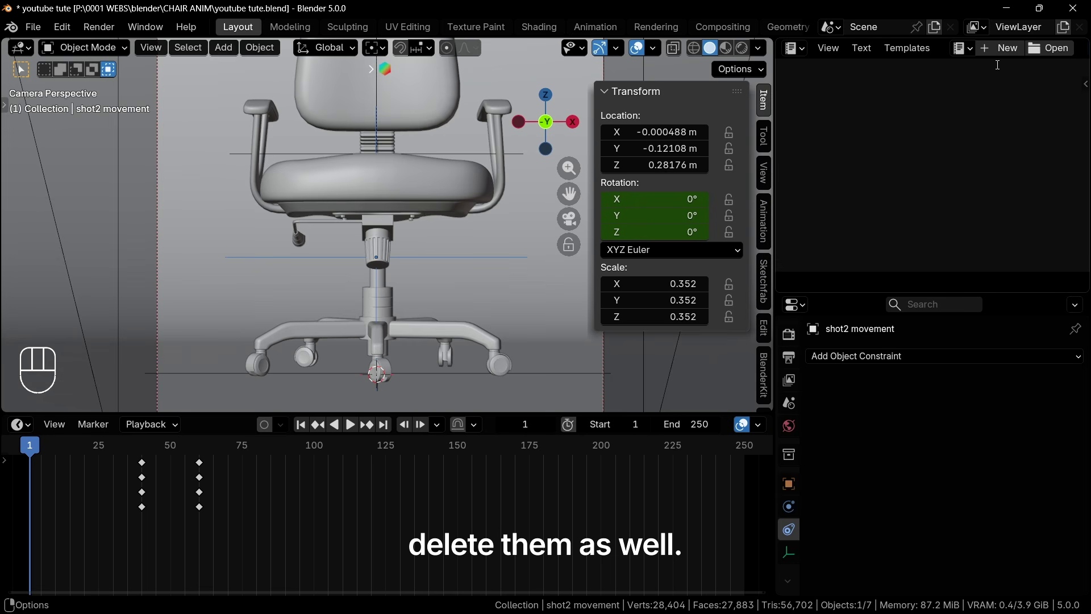
# Create a new text data-block and write the first note line "1. shot change rotation = 40d"
pyautogui.click(1000, 49)
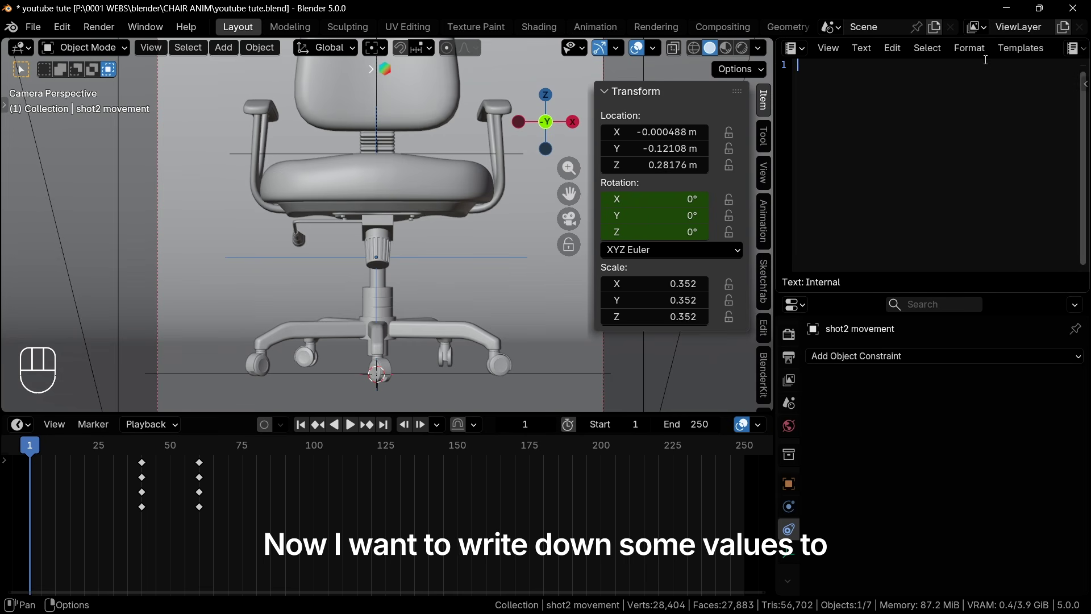
pyautogui.write('1.')
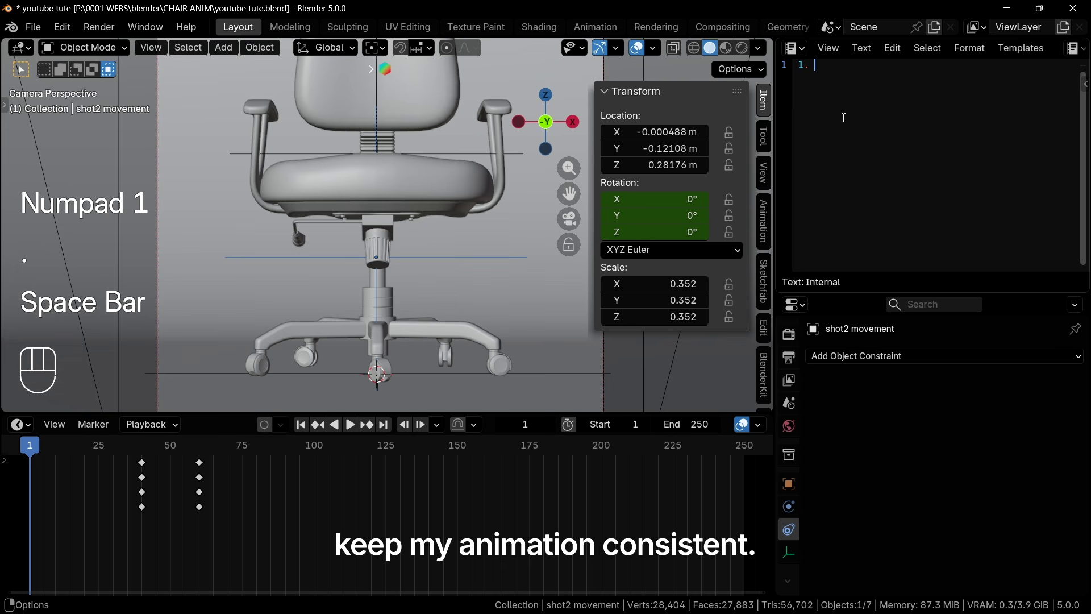
pyautogui.write(' s')
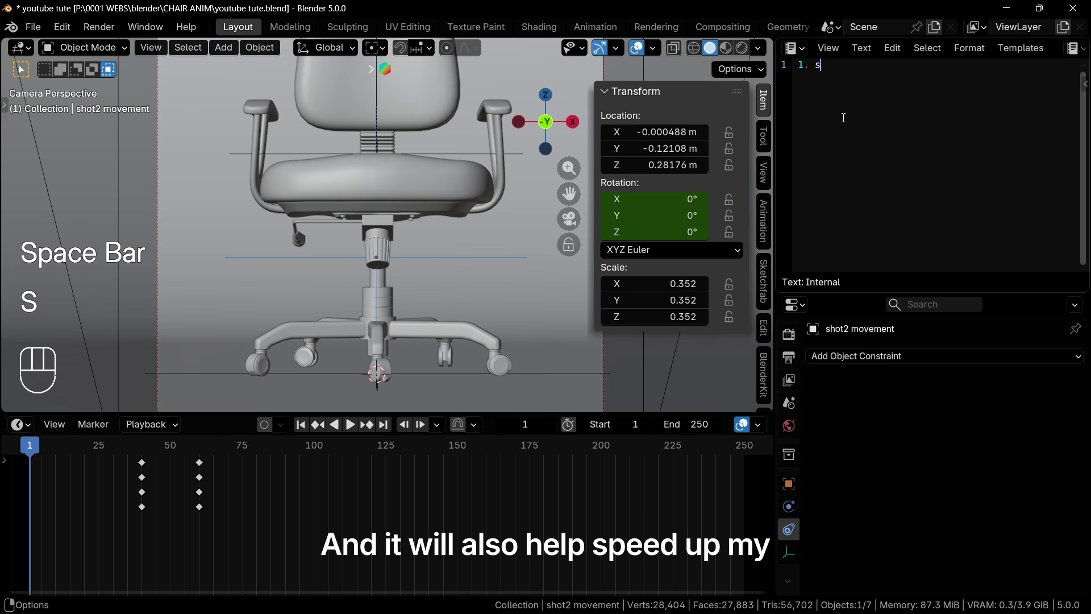
pyautogui.press('BackSpace')
pyautogui.write('shot ')
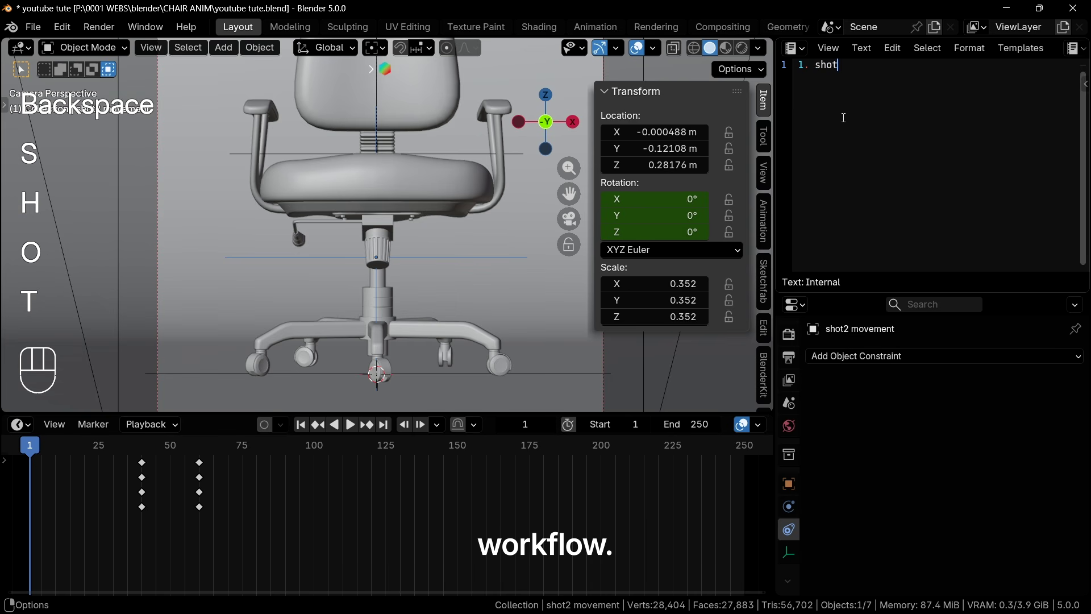
pyautogui.write('change')
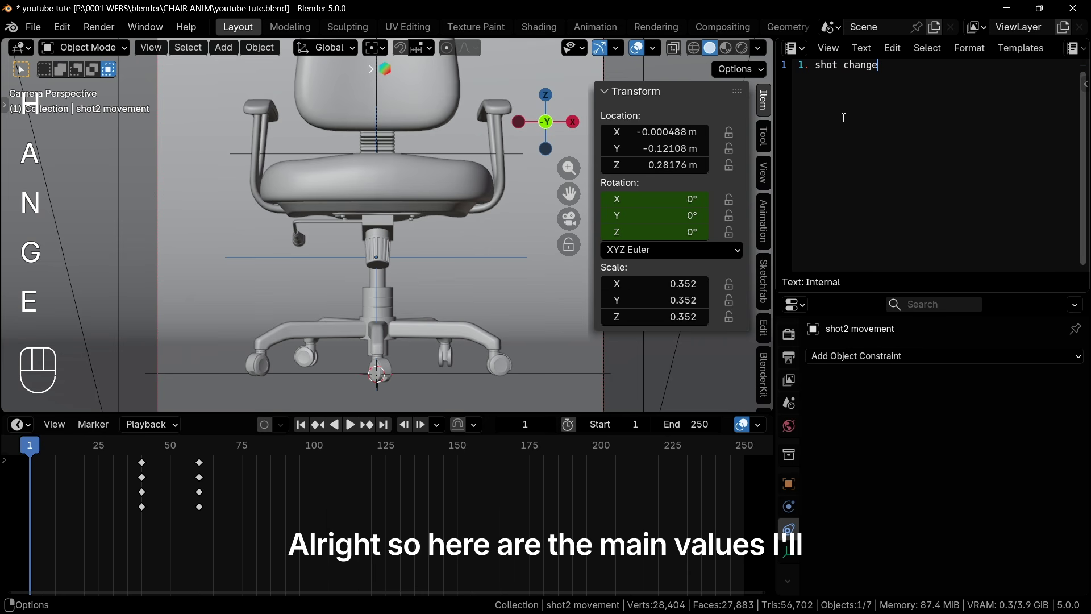
pyautogui.write(' ro')
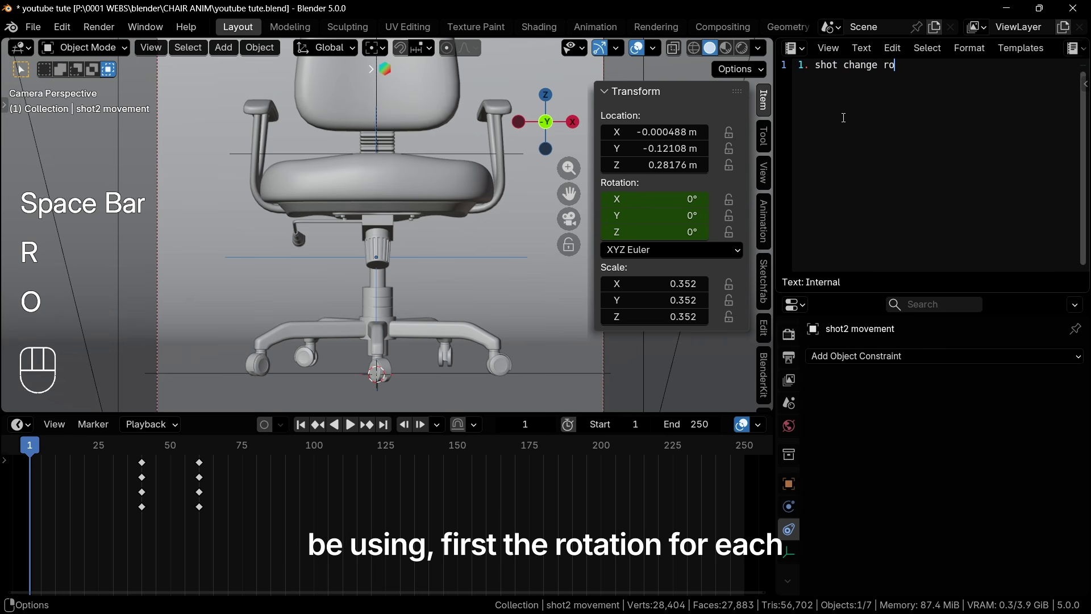
pyautogui.write('tation = 40d')
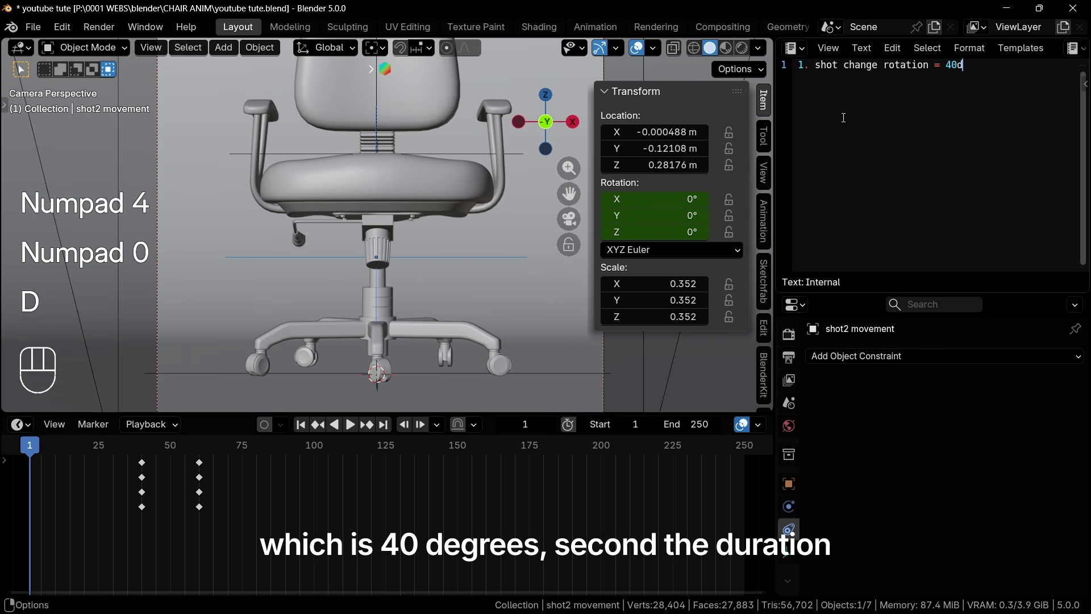
# Add the second note line "2. shot change duration = 20frames" below the rotation note
pyautogui.press('Return')
pyautogui.write('2')
pyautogui.write('shot change')
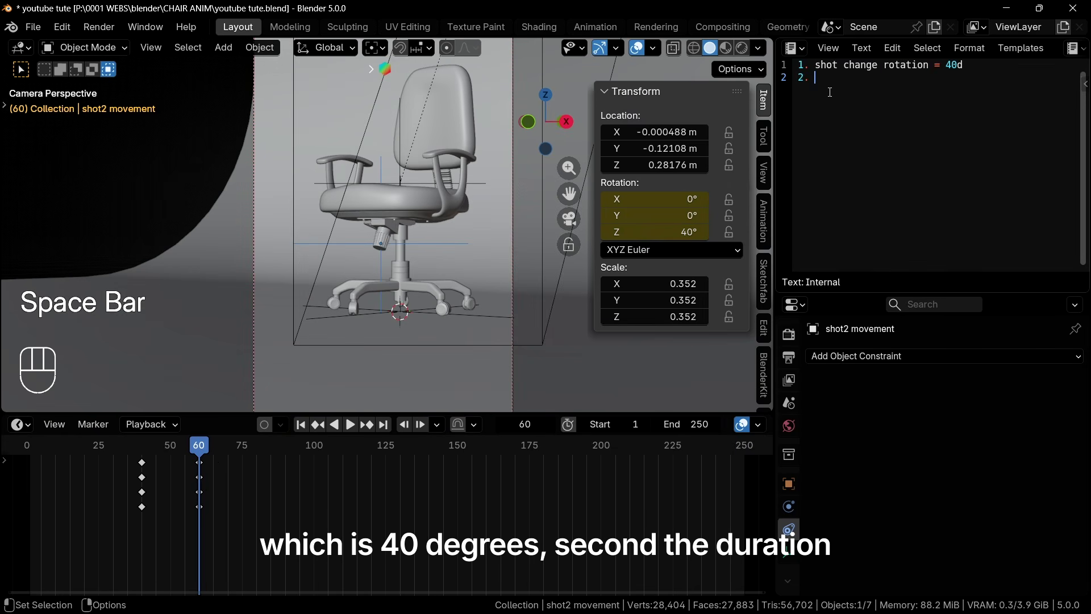
pyautogui.write(' duration ')
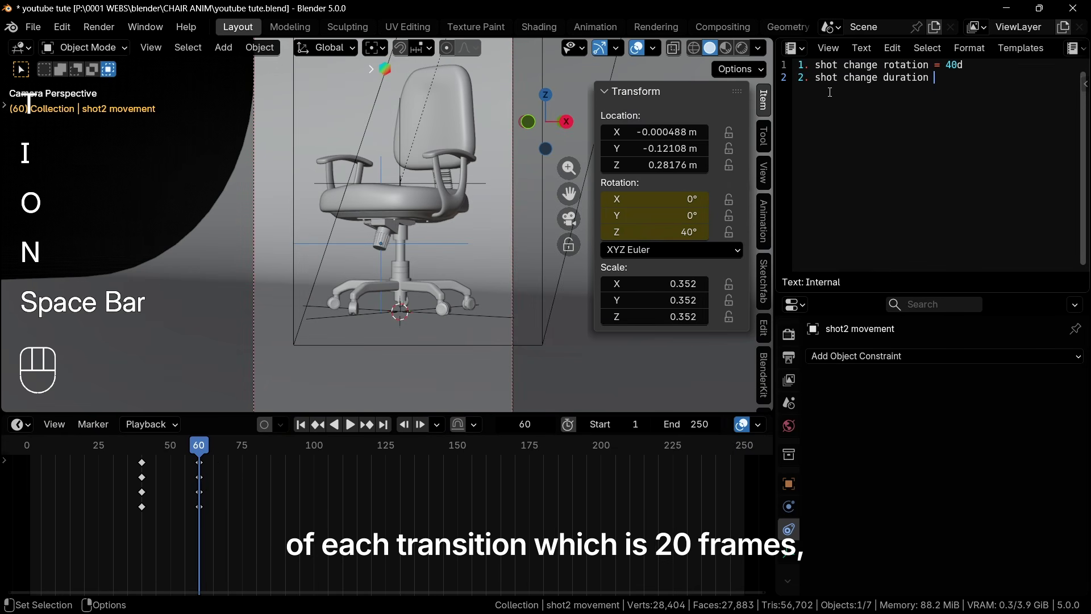
pyautogui.write('= 20frames')
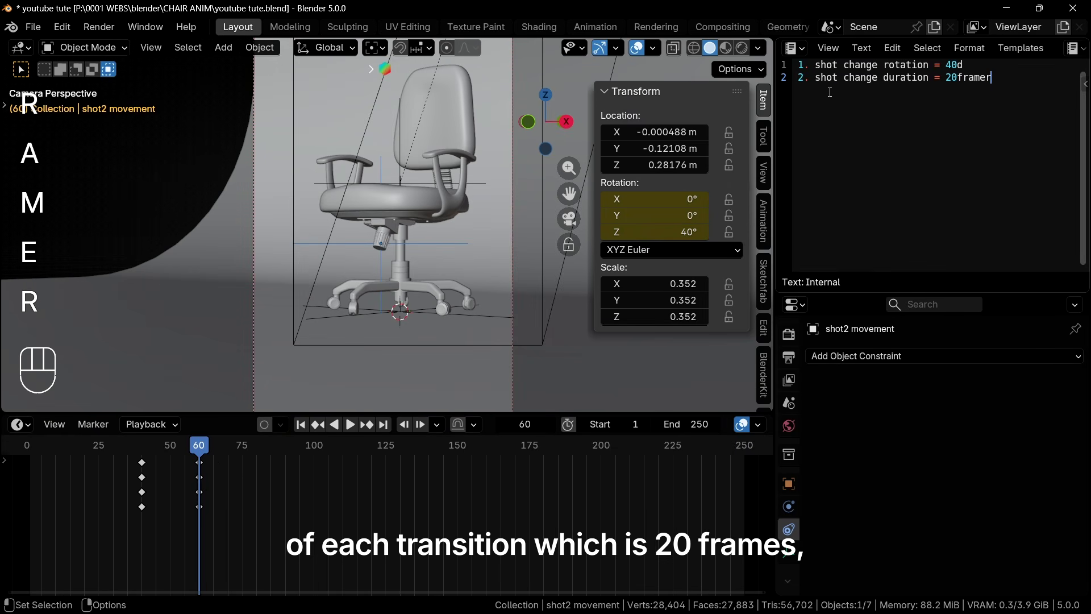
# Add the third note line "3. shot change start = after 40 frames", aligning its equals sign with the lines above
pyautogui.press('Return')
pyautogui.write('3. shot chan')
pyautogui.write('ge start')
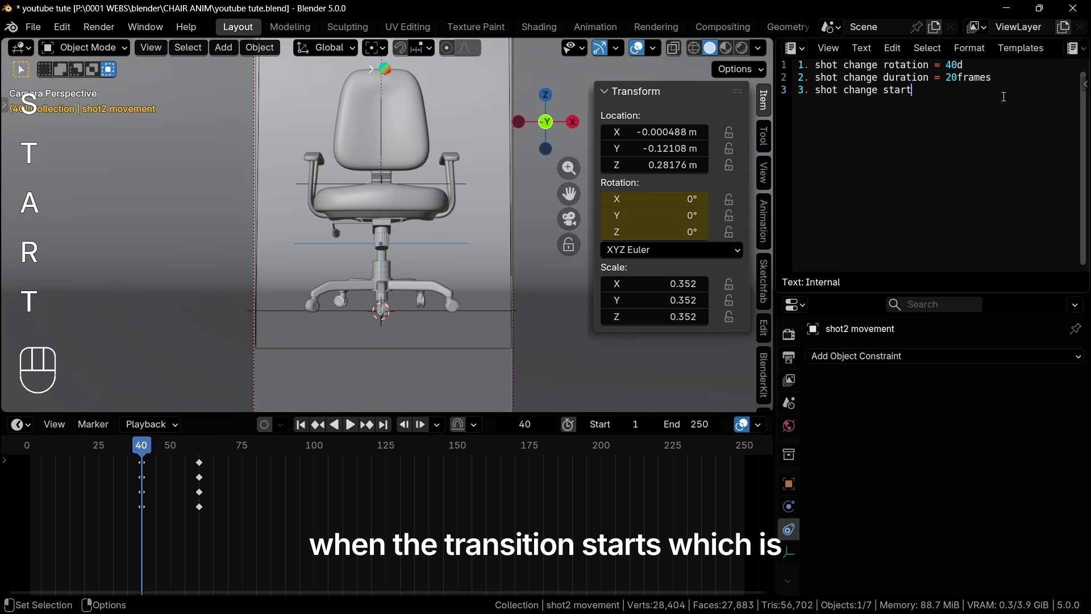
pyautogui.write('    = ')
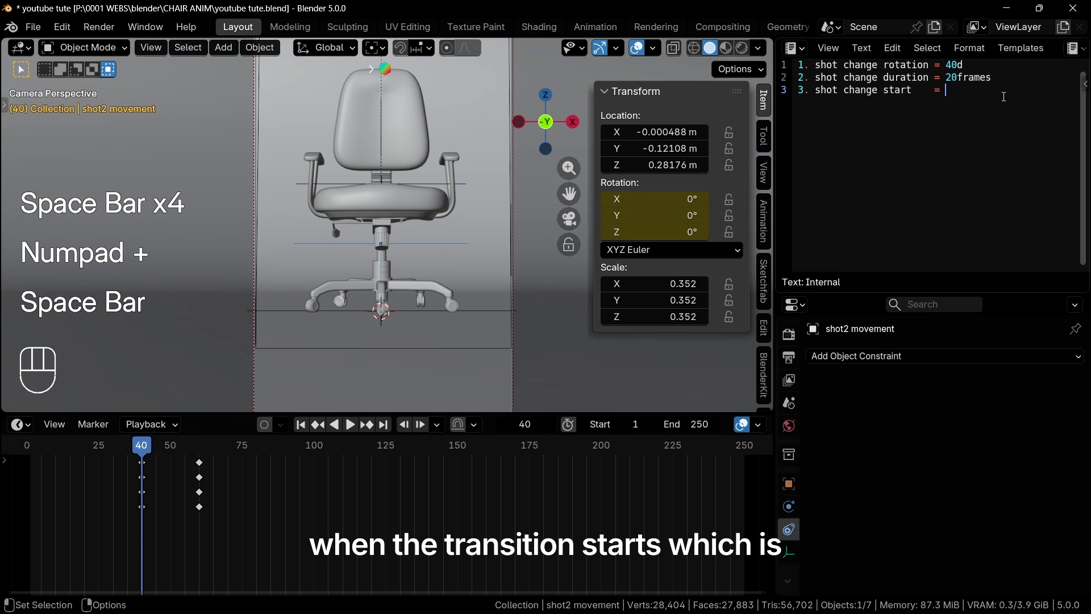
pyautogui.write('after 40 frame')
pyautogui.write('r')
pyautogui.press('BackSpace')
pyautogui.write('s')
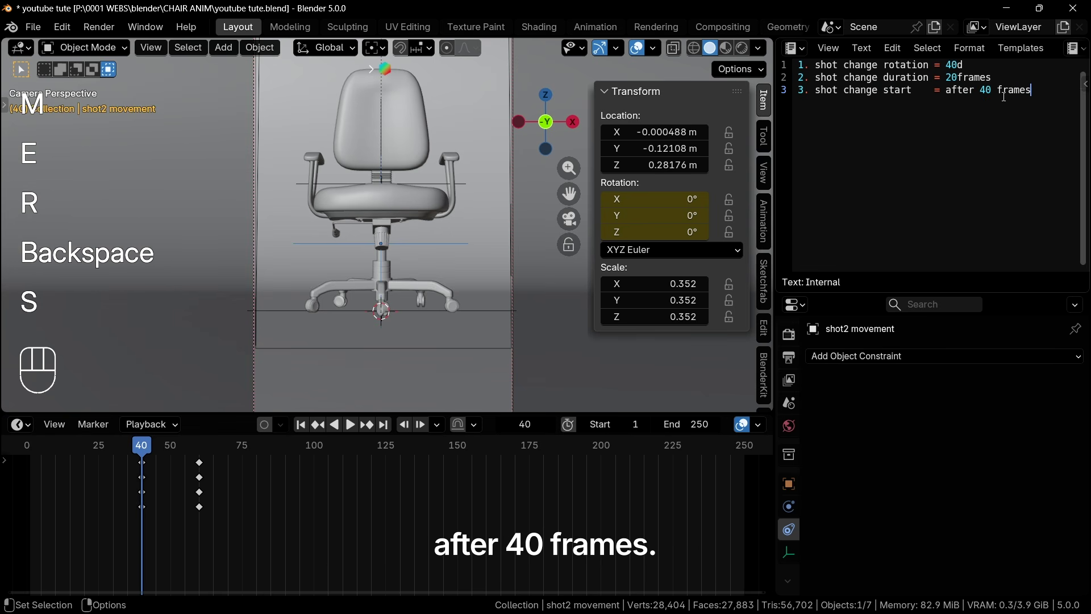
pyautogui.press('Return')
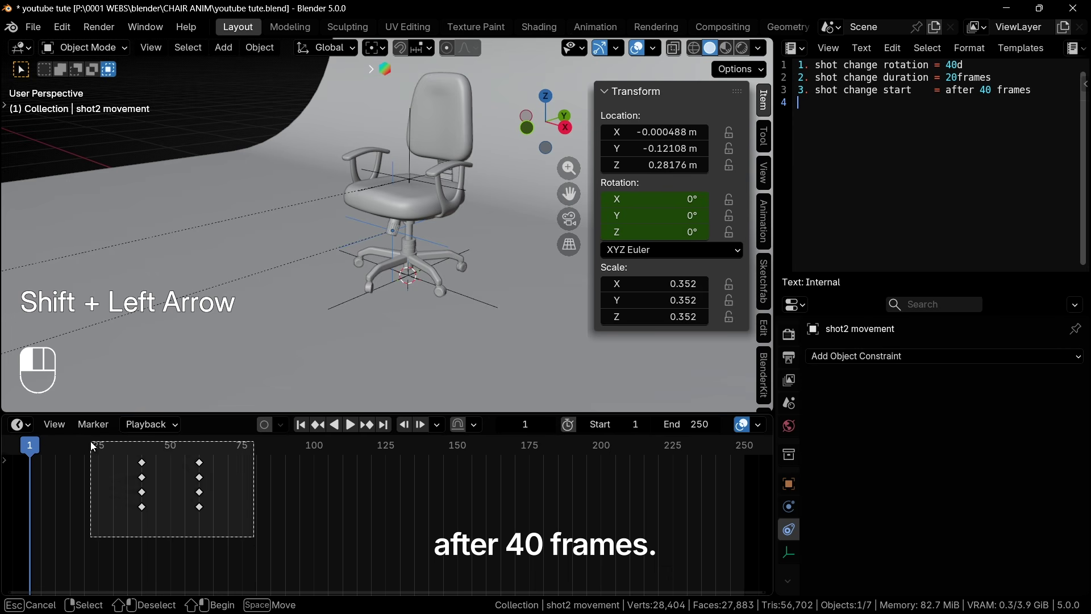
# Delete all remaining keyframes of the shot2 movement empty and view the scene from the front
pyautogui.moveTo(90, 441); pyautogui.dragTo(93, 455)
pyautogui.press('Delete')
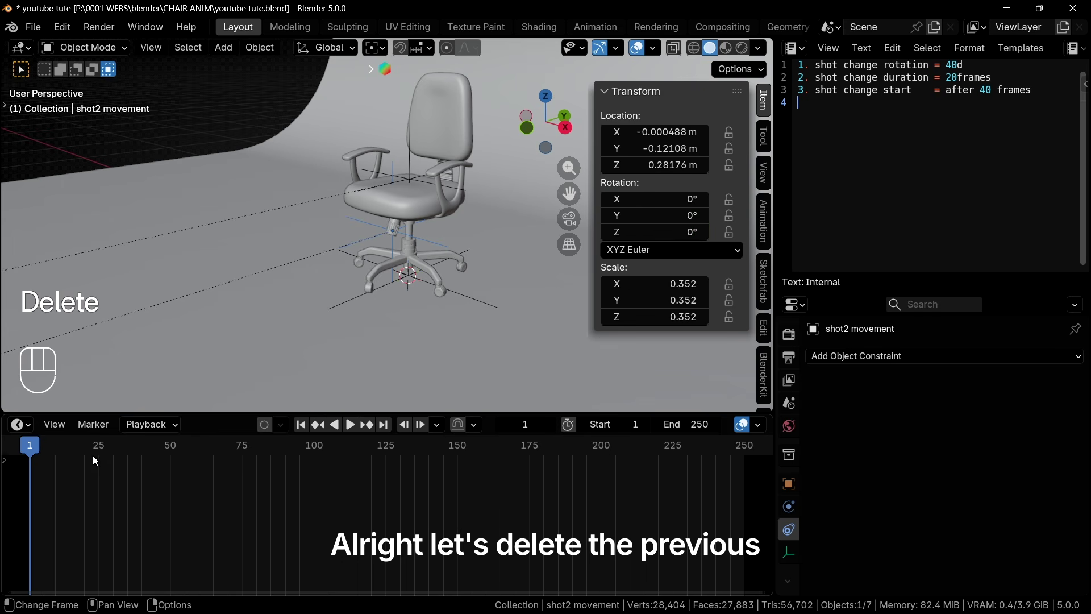
pyautogui.press('KP_1')
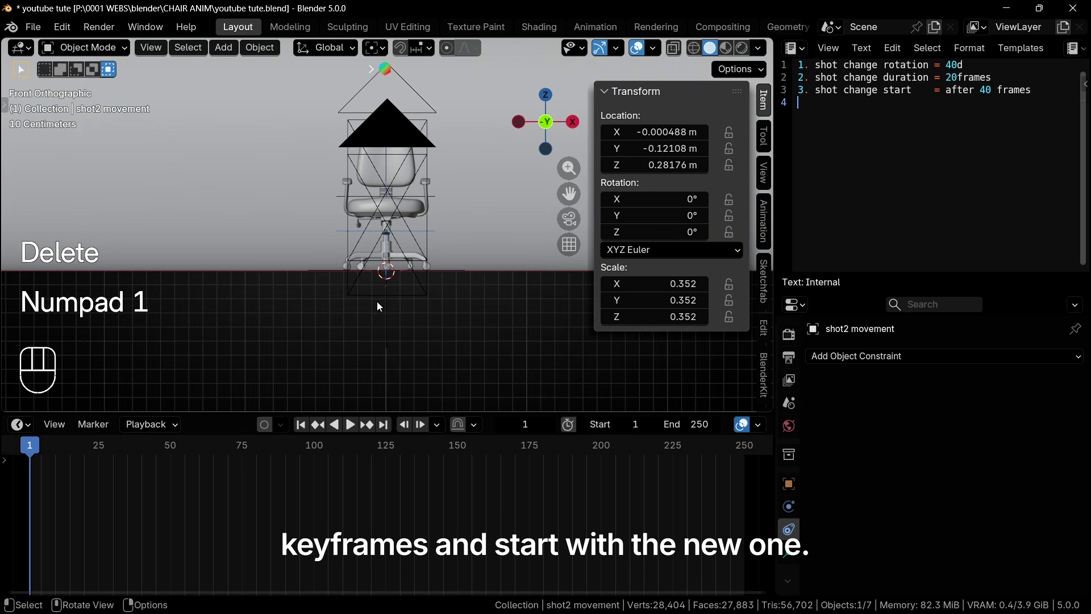
# Examine the shot1 movement empty's Z rotation curve as a graph and add a marker at frame 50, midway between its keyframes
pyautogui.click(421, 337)
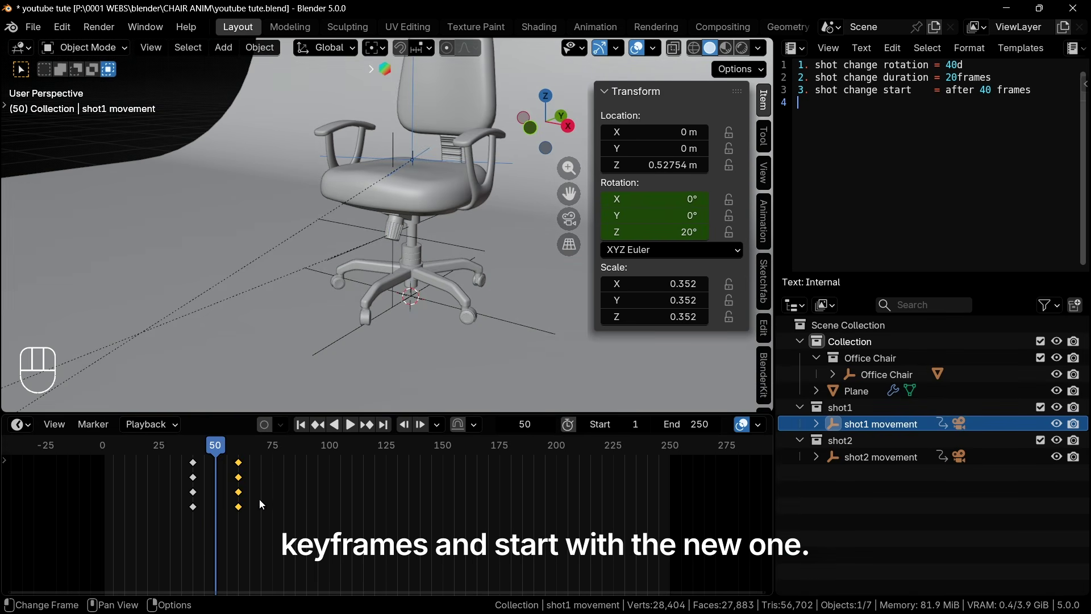
pyautogui.scroll(-4, 377, 295)
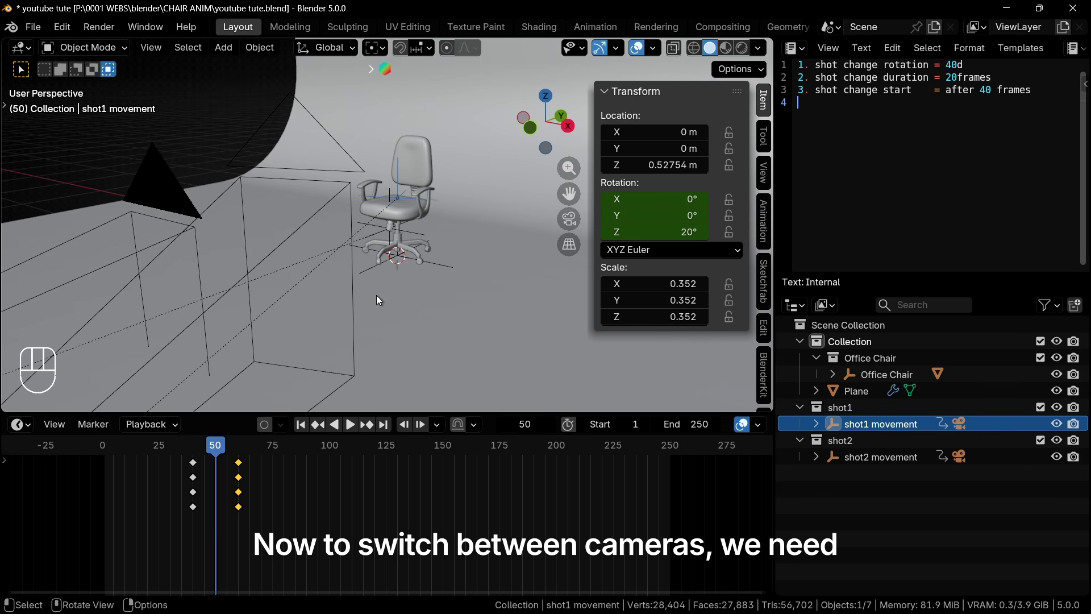
pyautogui.click(27, 425)
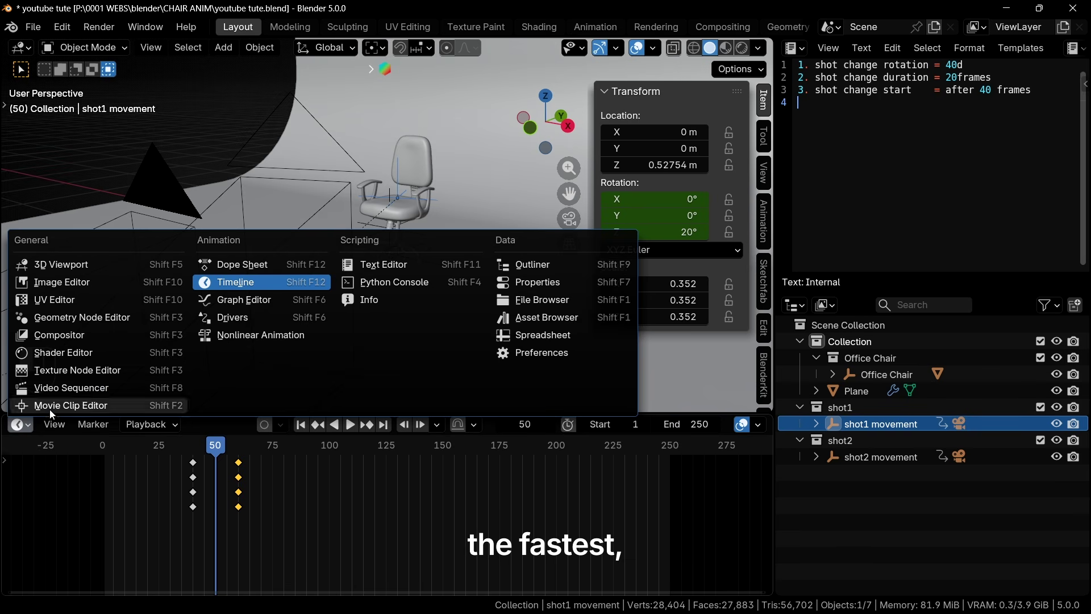
pyautogui.click(255, 301)
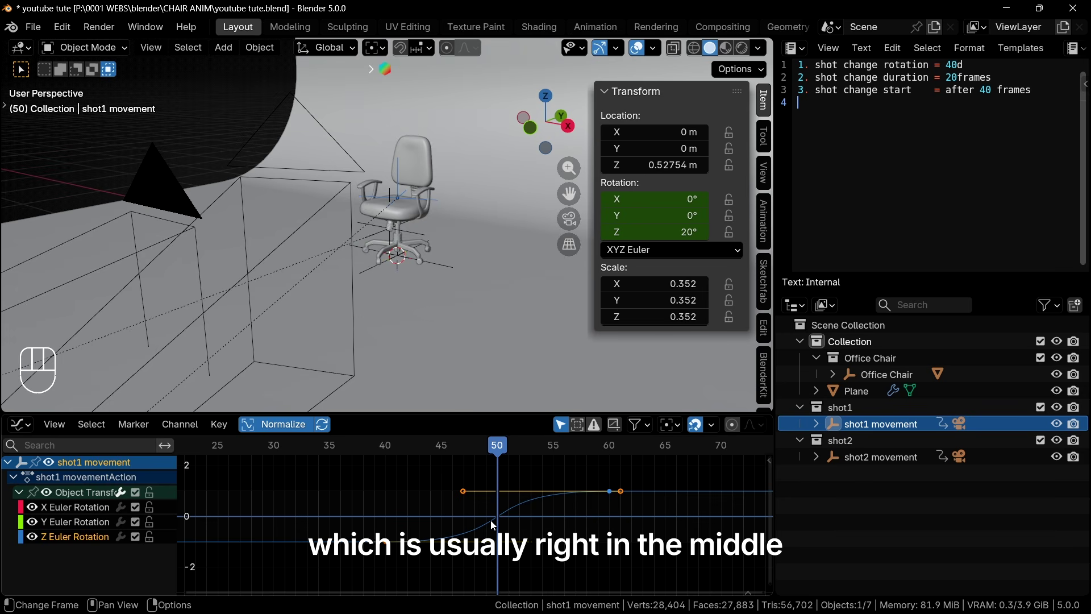
pyautogui.press('m')
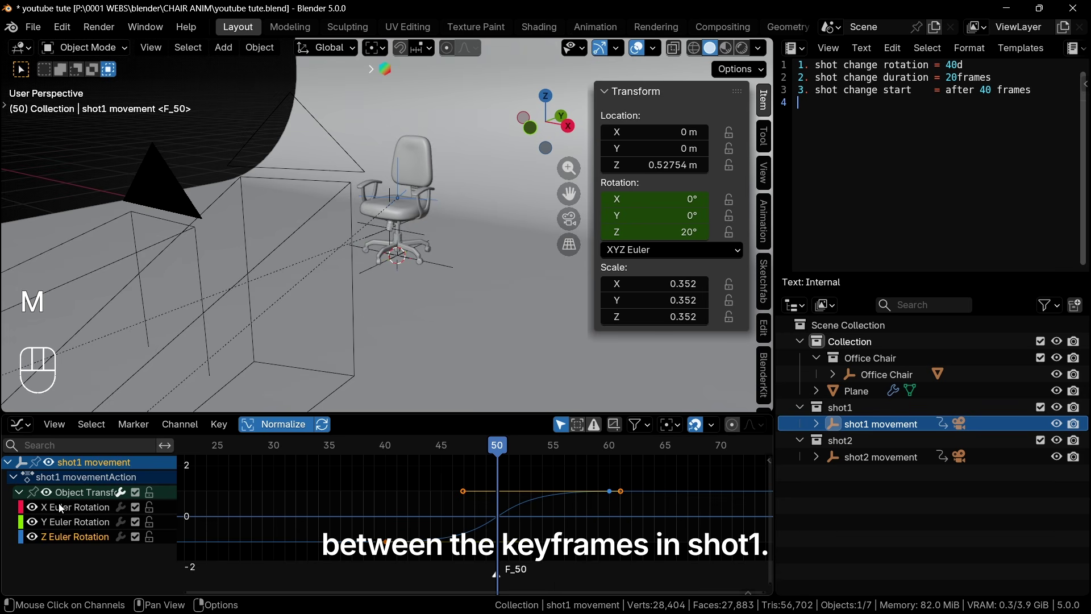
# Return to the timeline and bind the shot2 camera to the marker at frame 50
pyautogui.click(19, 432)
pyautogui.click(249, 283)
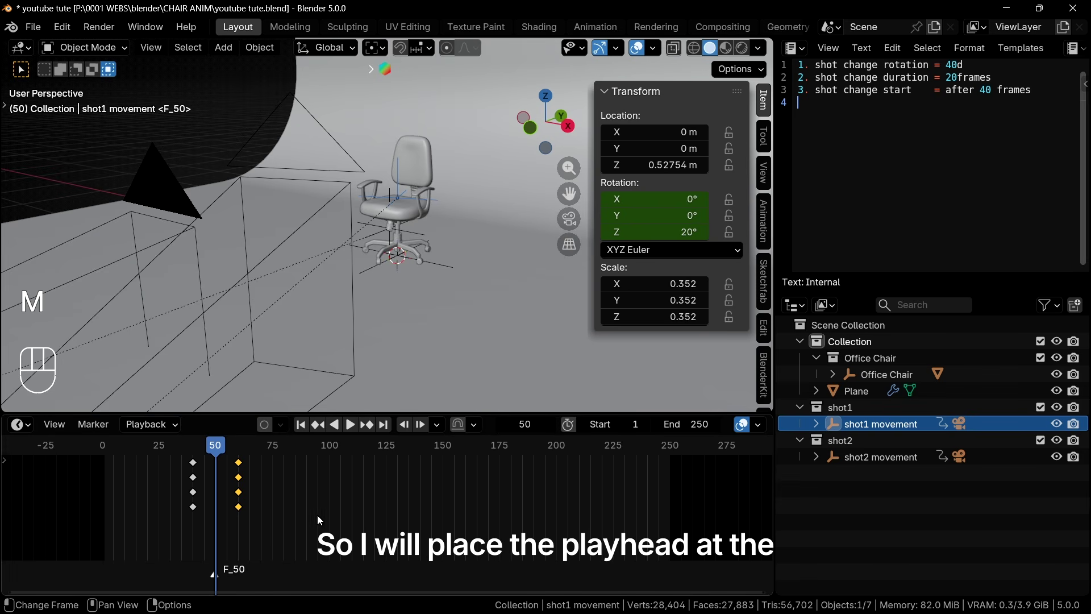
pyautogui.scroll(2, 226, 503)
pyautogui.moveTo(226, 502); pyautogui.dragTo(389, 442, button='middle')
pyautogui.scroll(-3, 300, 348)
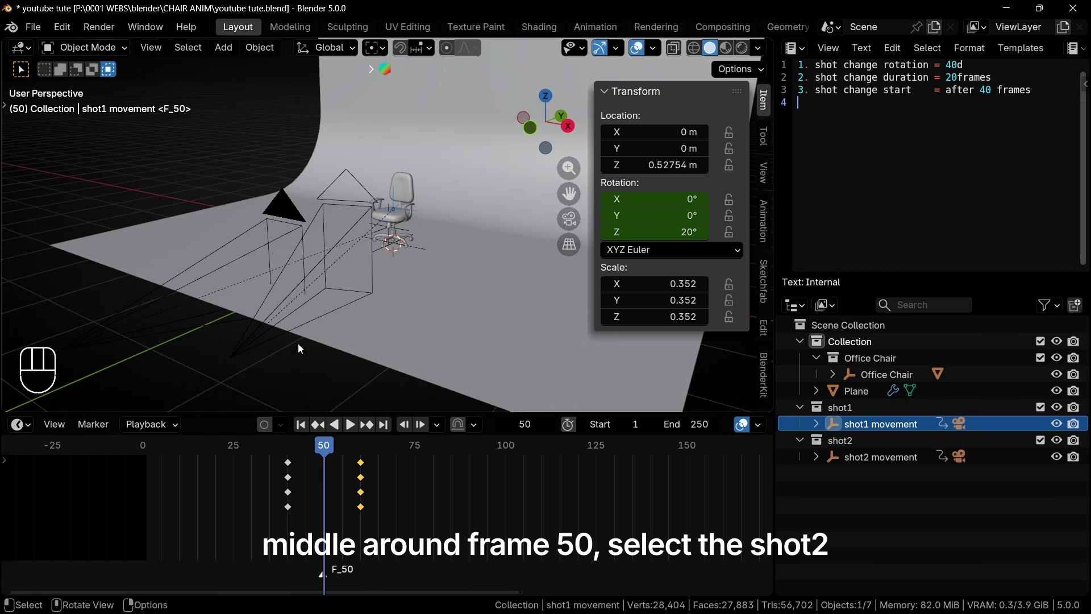
pyautogui.click(284, 216)
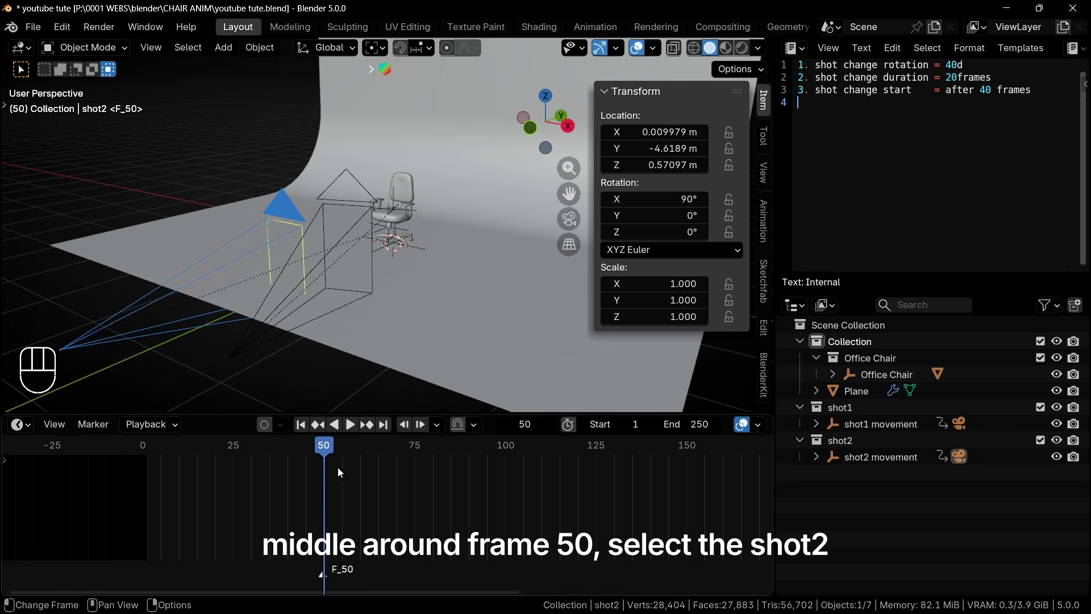
pyautogui.press('ctrl')
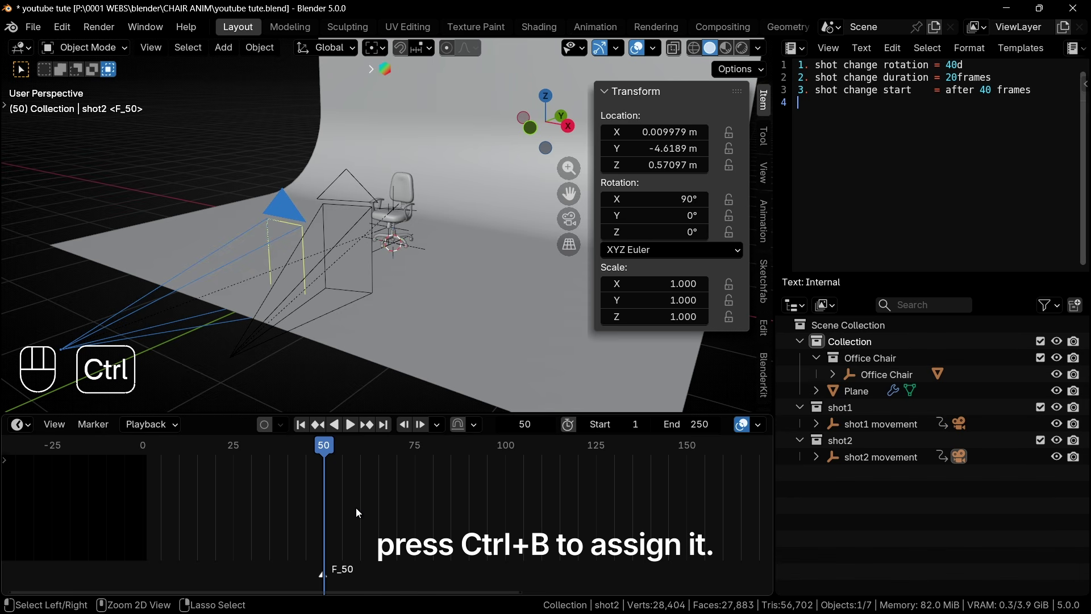
pyautogui.hotkey('ctrl', 'b')
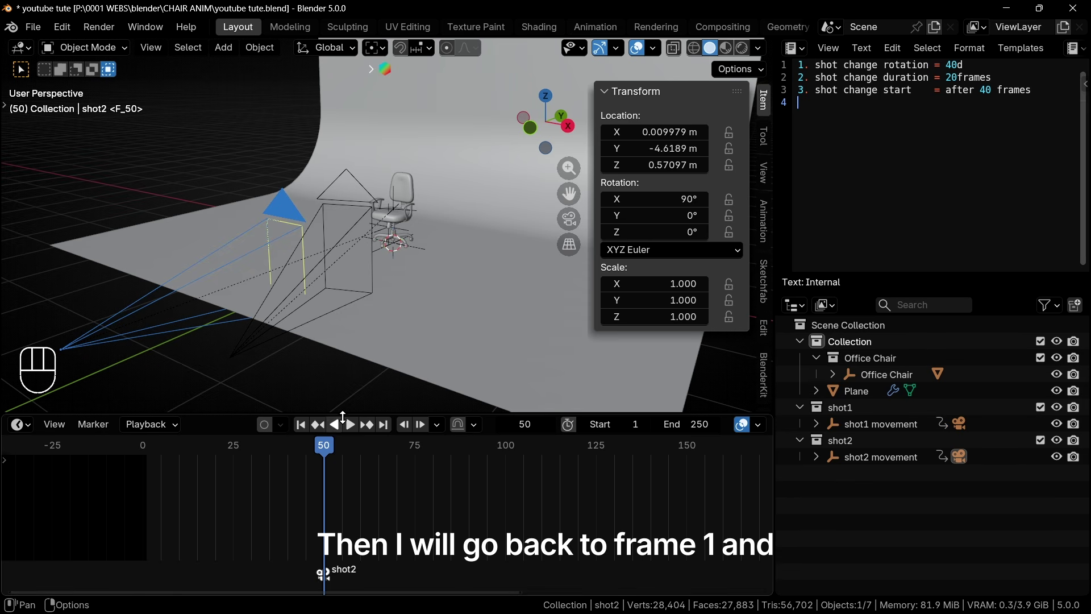
# Bind the shot1 camera to a marker at frame 1
pyautogui.click(342, 200)
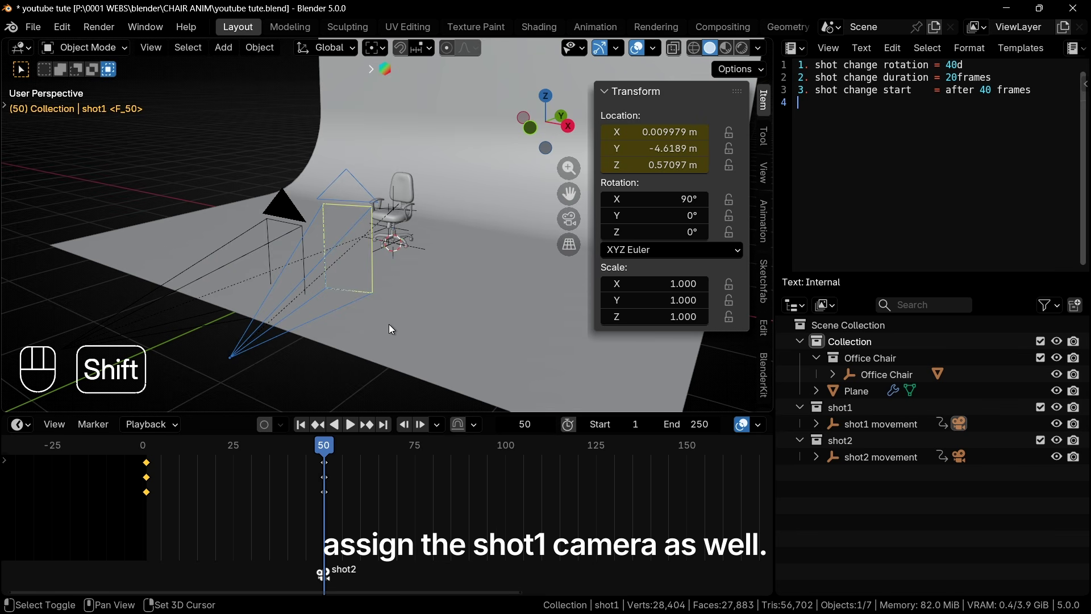
pyautogui.hotkey('shift', 'Left')
pyautogui.hotkey('ctrl', 'b')
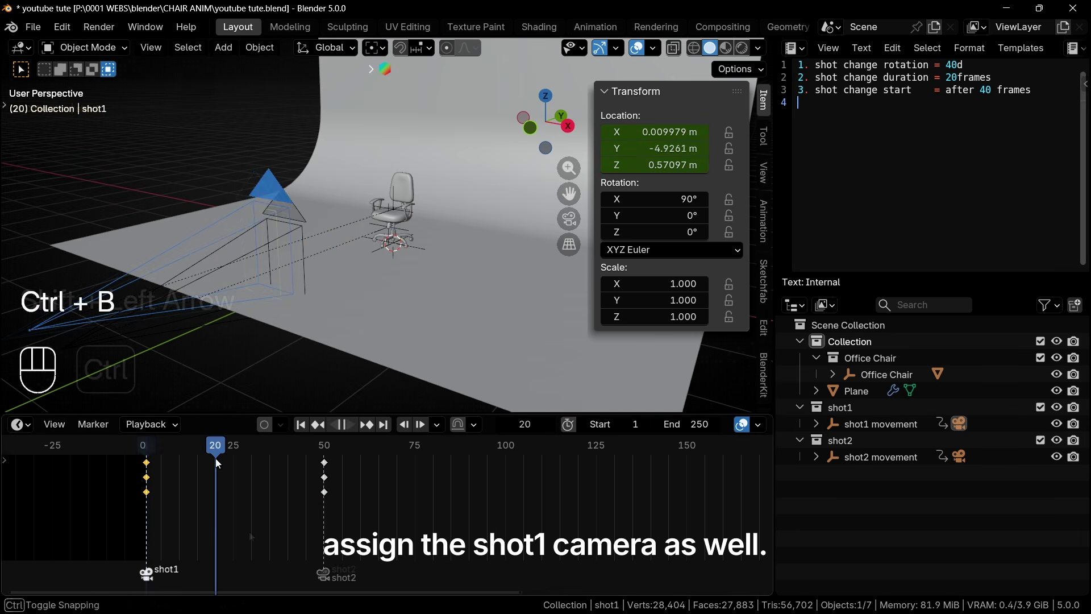
# Scrub and play back the animation through the active camera to check the switch from shot1 to shot2
pyautogui.press('space')
pyautogui.moveTo(294, 467); pyautogui.dragTo(335, 470)
pyautogui.hotkey('shift', 'Left')
pyautogui.press('space')
pyautogui.press('space')
pyautogui.press('KP_0')
pyautogui.press('space')
pyautogui.click(402, 319)
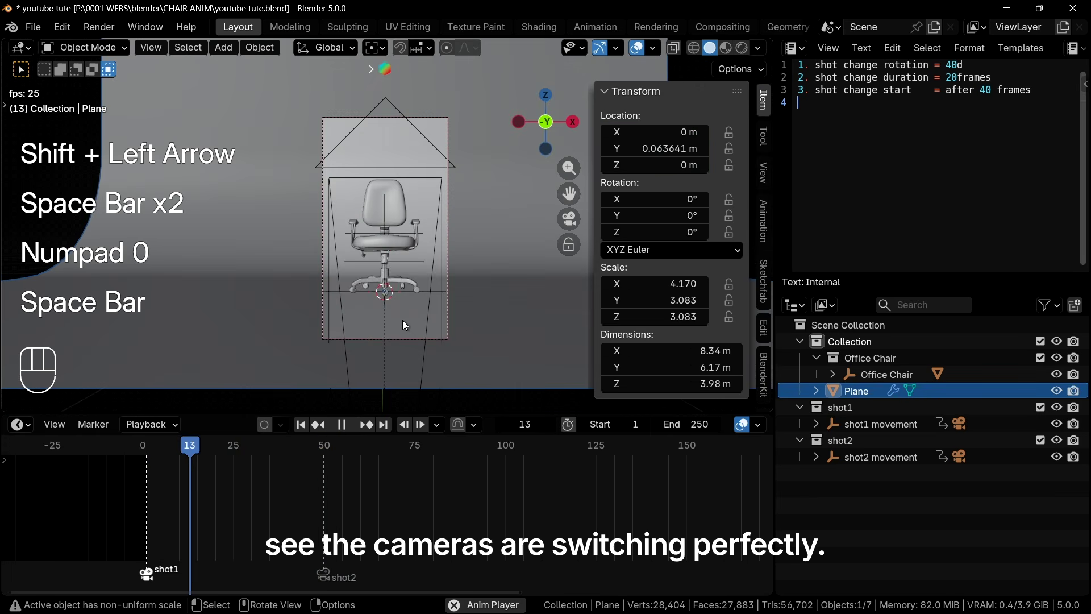
pyautogui.press('space')
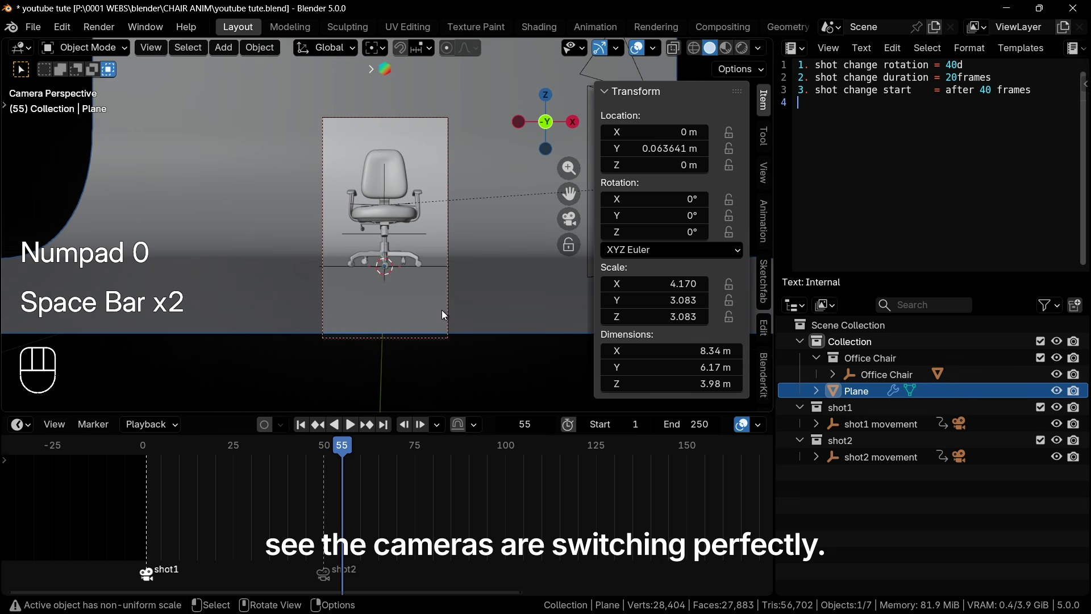
# Move the shot2 camera about -2.01 m along its local Z axis, closer to the chair, and select the shot2 movement empty
pyautogui.click(444, 318)
pyautogui.press('g')
pyautogui.press('z')
pyautogui.press('z')
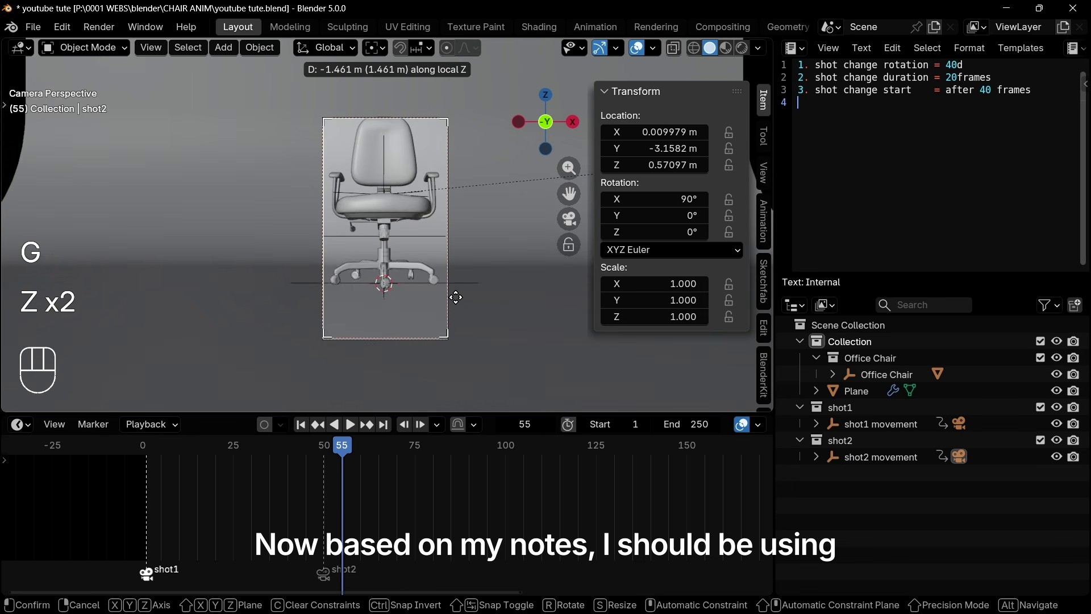
pyautogui.click(455, 272)
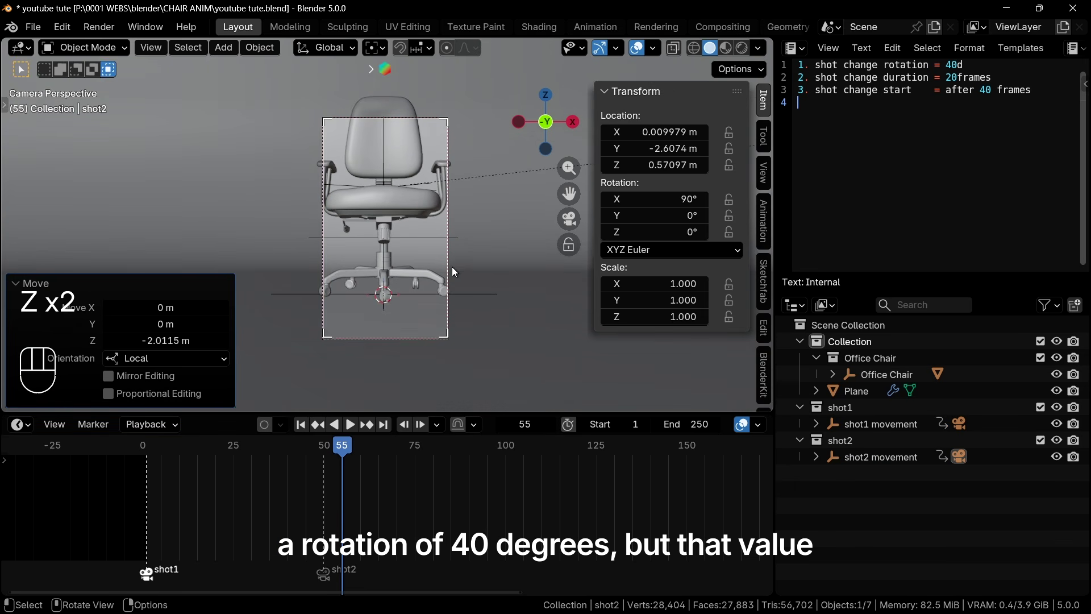
pyautogui.click(448, 266)
pyautogui.click(436, 243)
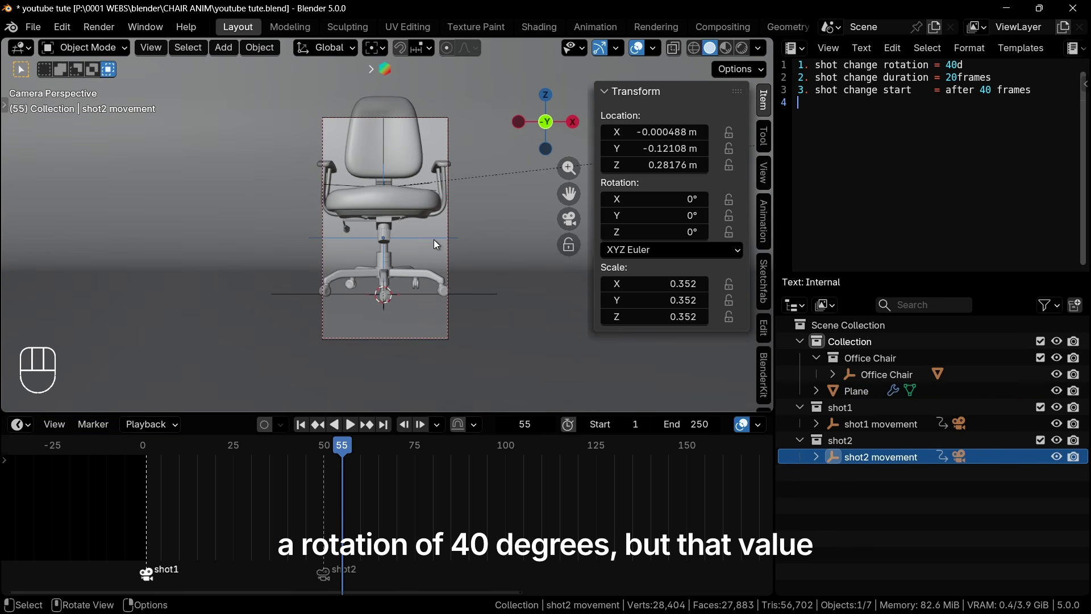
pyautogui.press('r')
pyautogui.press('z')
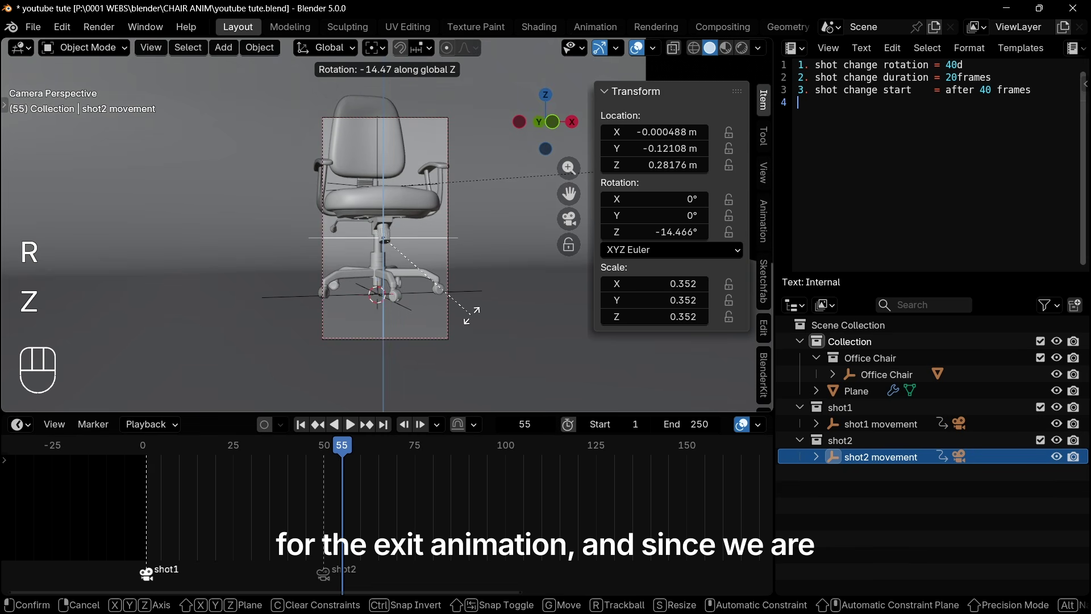
pyautogui.press('Escape')
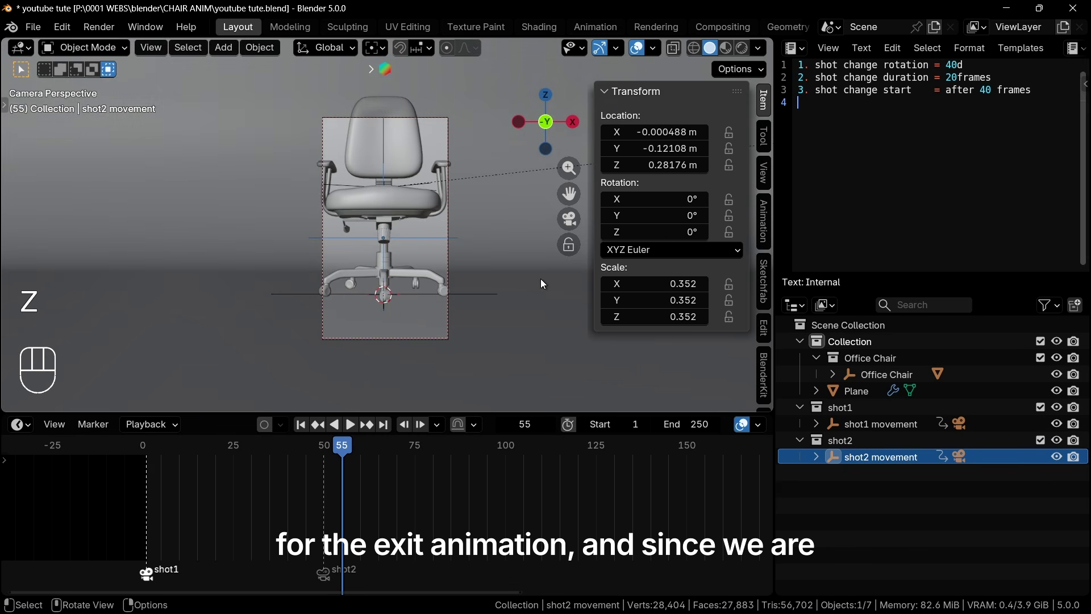
# Set the shot2 movement empty's Z rotation to -40° and insert a rotation keyframe for it at frame 40
pyautogui.click(676, 230)
pyautogui.write('0d')
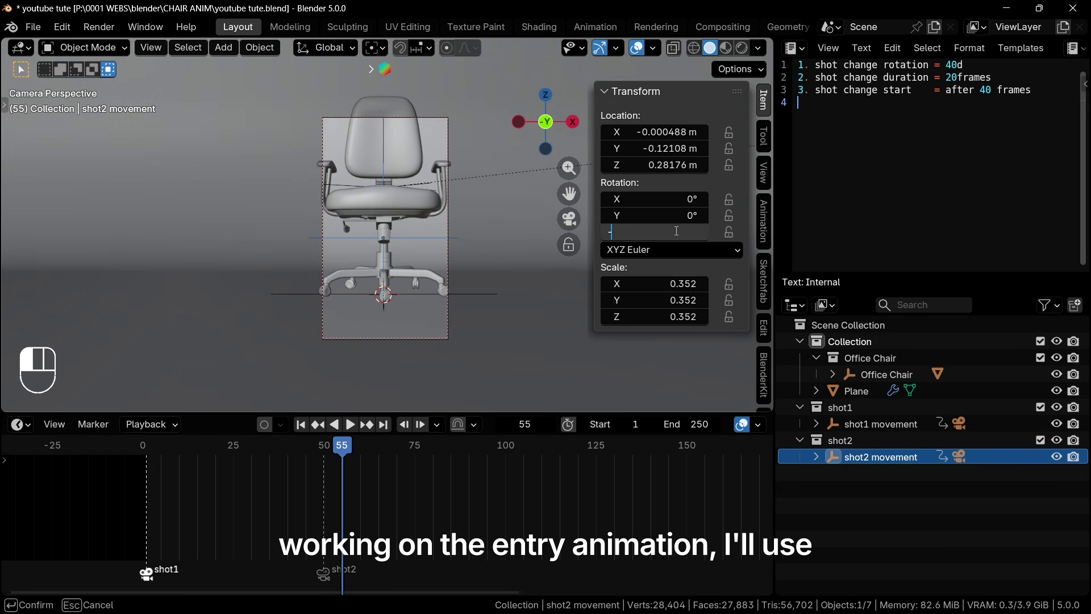
pyautogui.press('Return')
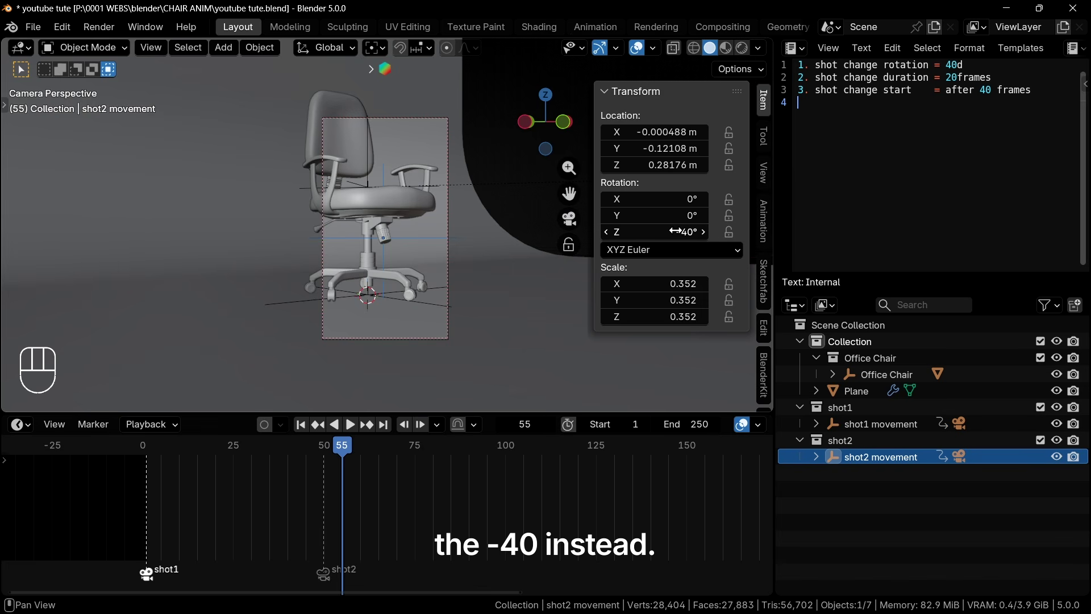
pyautogui.moveTo(342, 445); pyautogui.dragTo(286, 452)
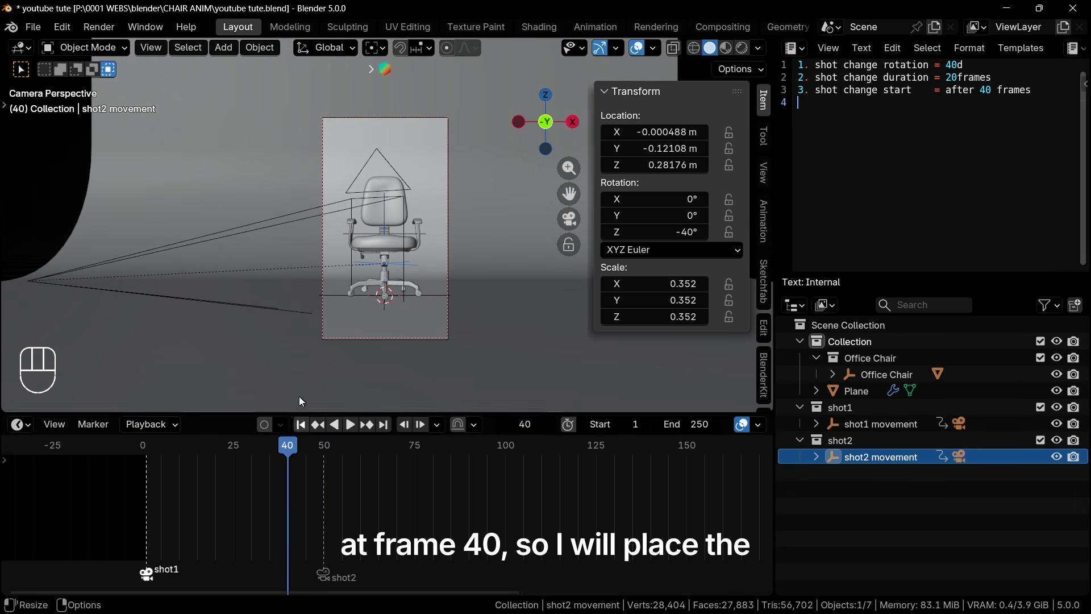
pyautogui.click(384, 204)
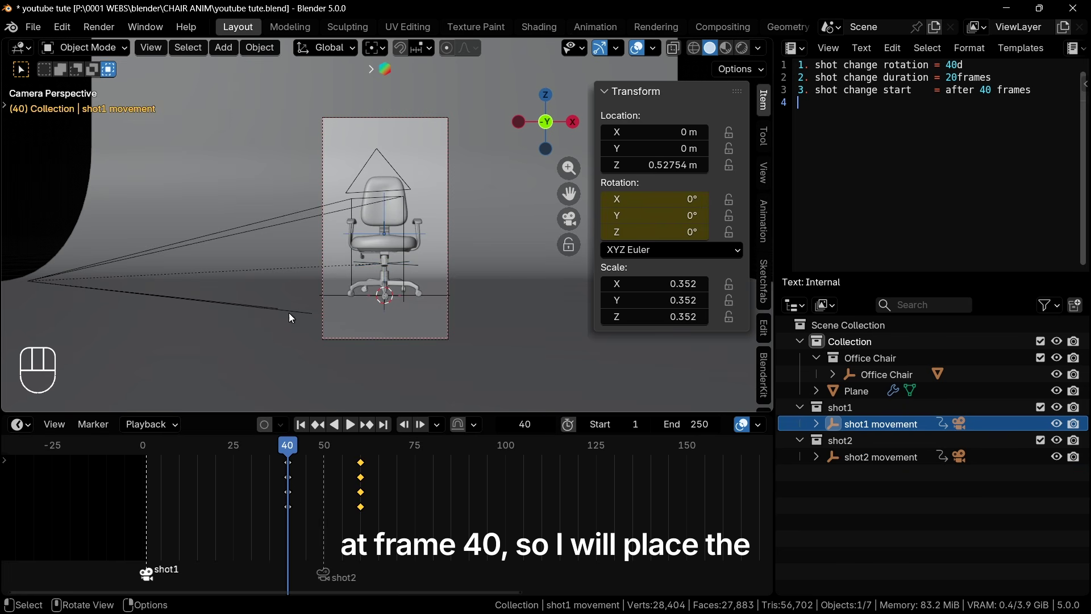
pyautogui.click(397, 262)
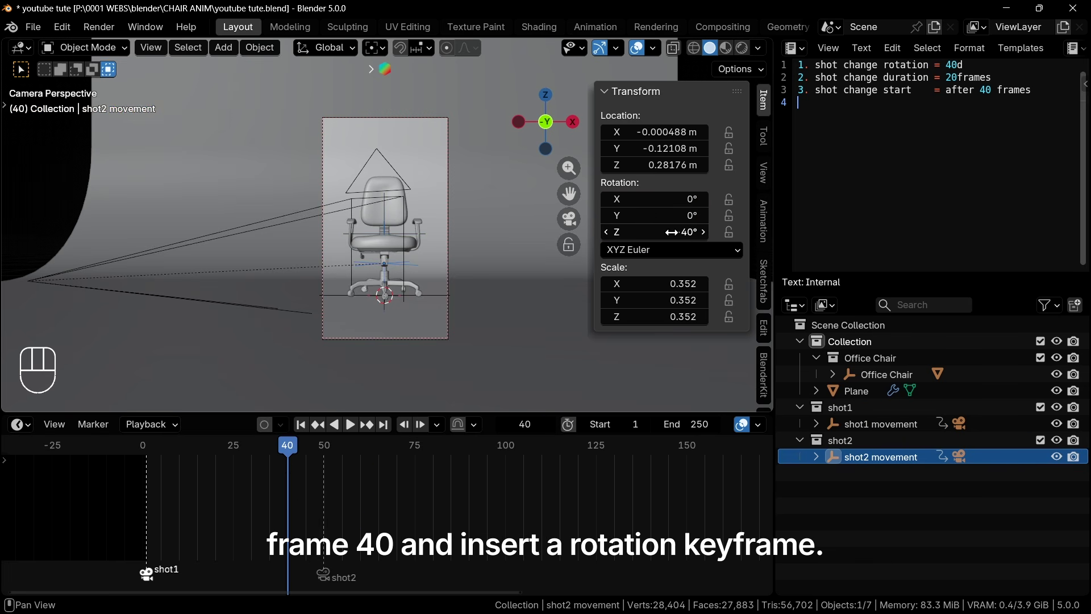
pyautogui.press('i')
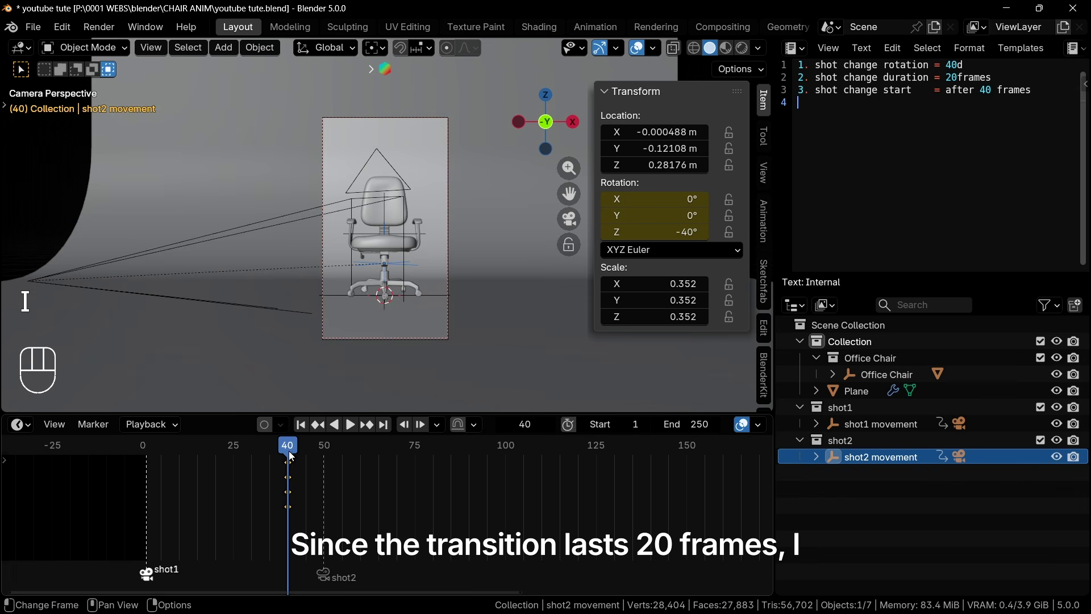
# At frame 60, set the shot2 movement empty's Z rotation to 0° and insert another rotation keyframe
pyautogui.moveTo(291, 456); pyautogui.dragTo(360, 454)
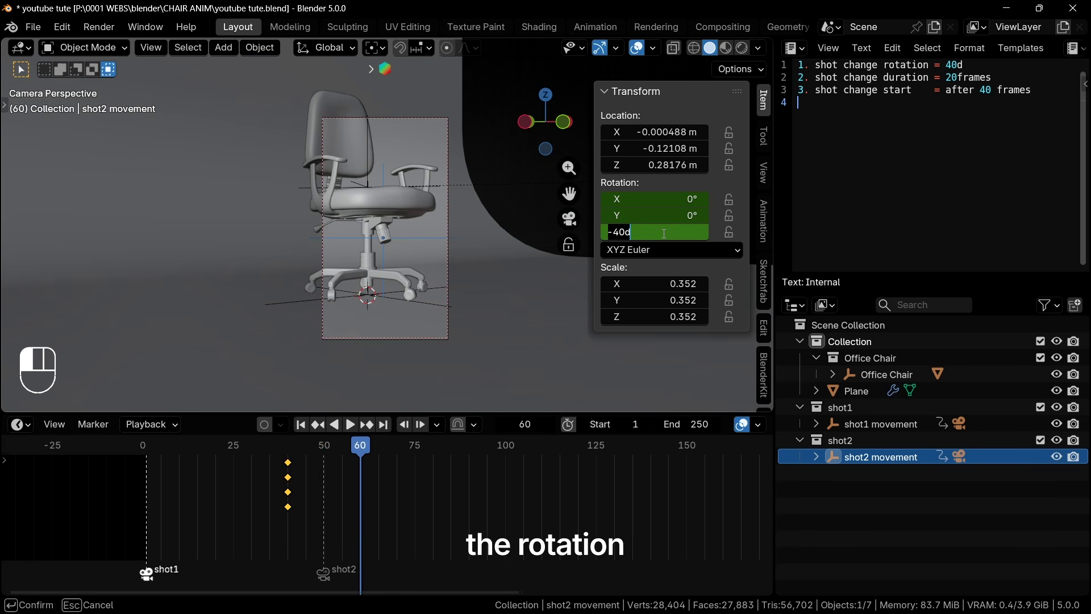
pyautogui.press('BackSpace')
pyautogui.press('BackSpace')
pyautogui.press('BackSpace')
pyautogui.press('BackSpace')
pyautogui.write('0')
pyautogui.press('Return')
pyautogui.press('i')
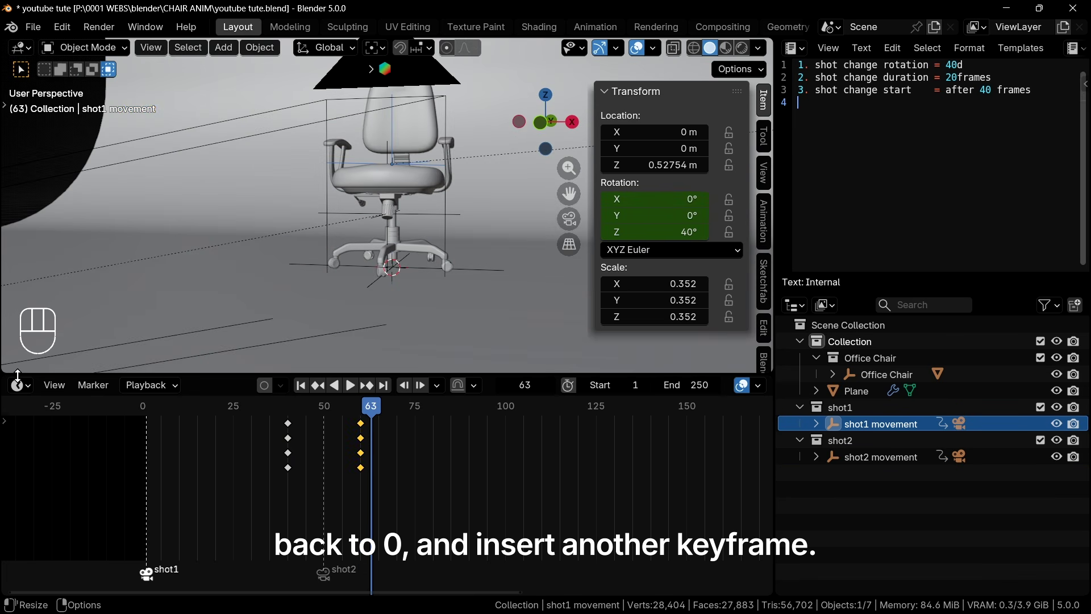
# Switch the timeline area to the Graph Editor and enlarge it to work on the shot1 movement curves
pyautogui.click(20, 385)
pyautogui.click(222, 463)
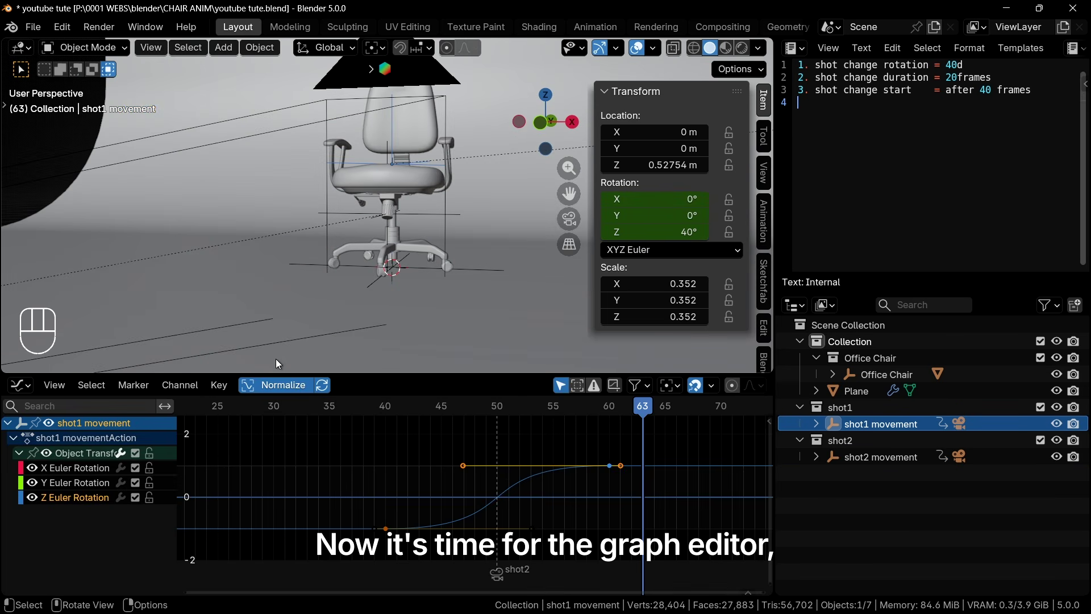
pyautogui.moveTo(453, 375); pyautogui.dragTo(453, 282)
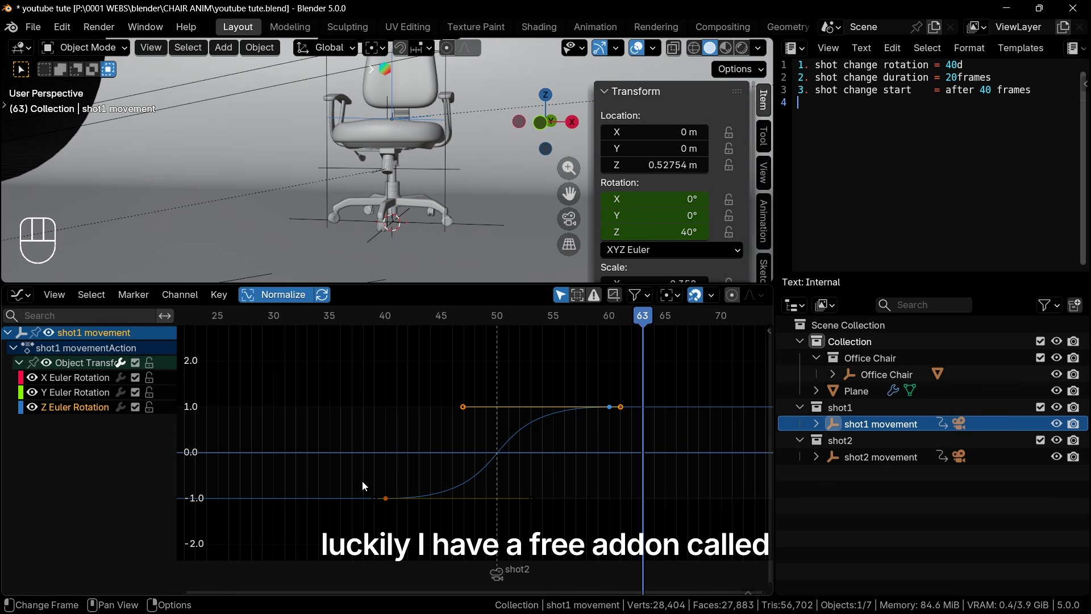
# Copy the easing from both Z rotation keyframes of shot1 movement using the Relative Ease add-on
pyautogui.moveTo(428, 375); pyautogui.dragTo(543, 512)
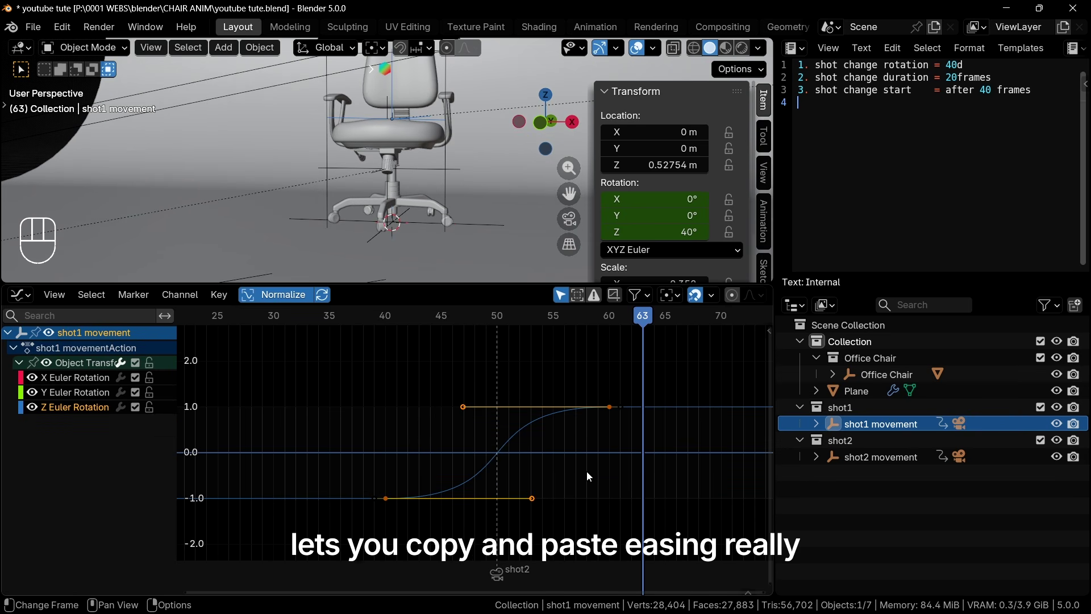
pyautogui.press('n')
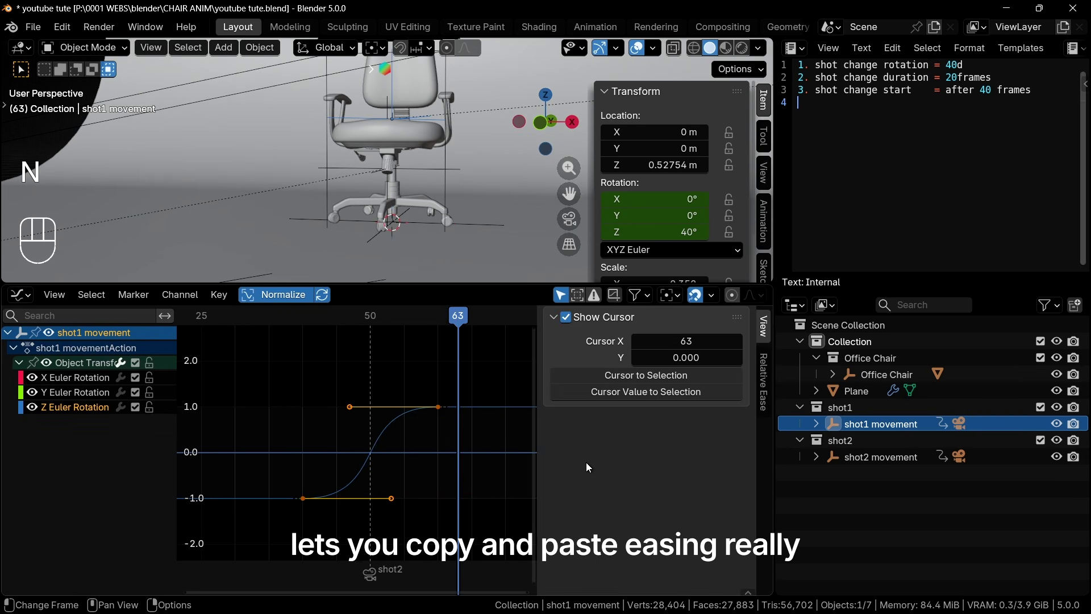
pyautogui.click(764, 368)
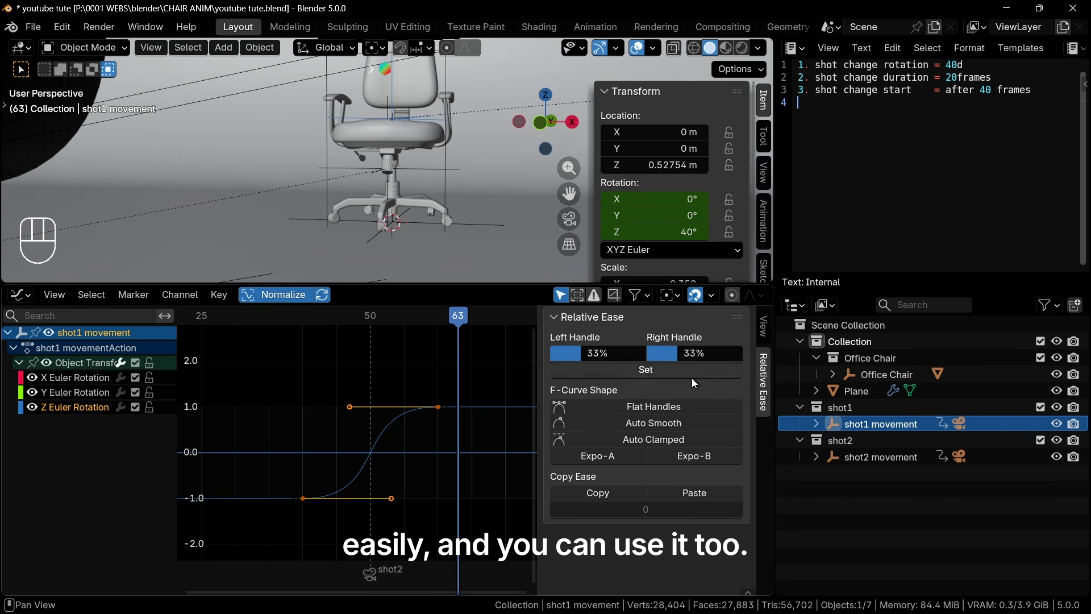
pyautogui.moveTo(270, 530); pyautogui.dragTo(490, 384)
pyautogui.click(583, 493)
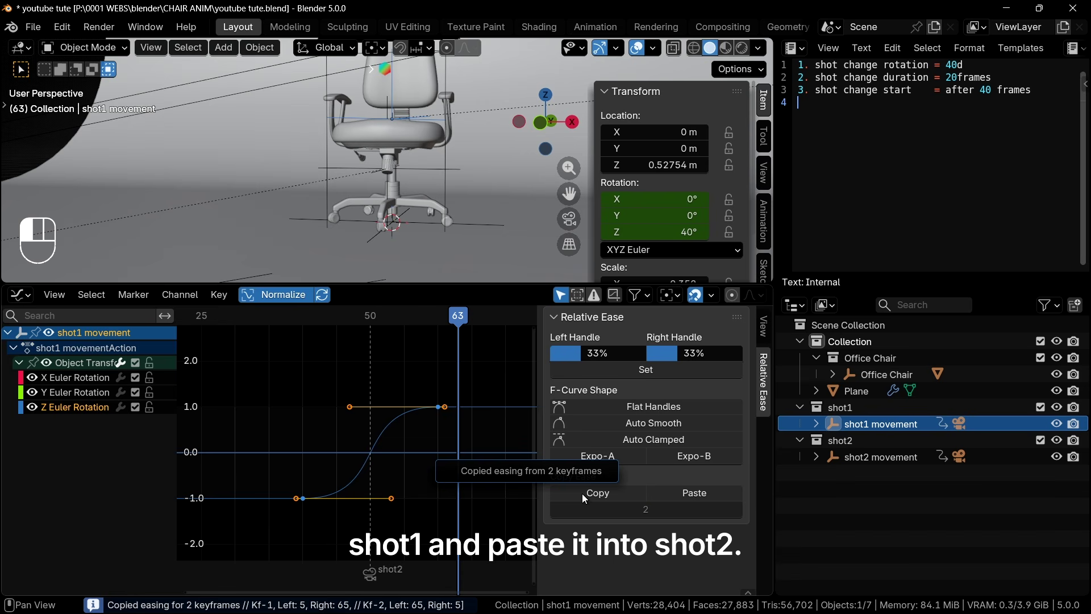
# Lock shot2 movement's X and Y rotation curves and paste the copied easing onto both of its Z rotation keyframes
pyautogui.click(421, 169)
pyautogui.click(18, 363)
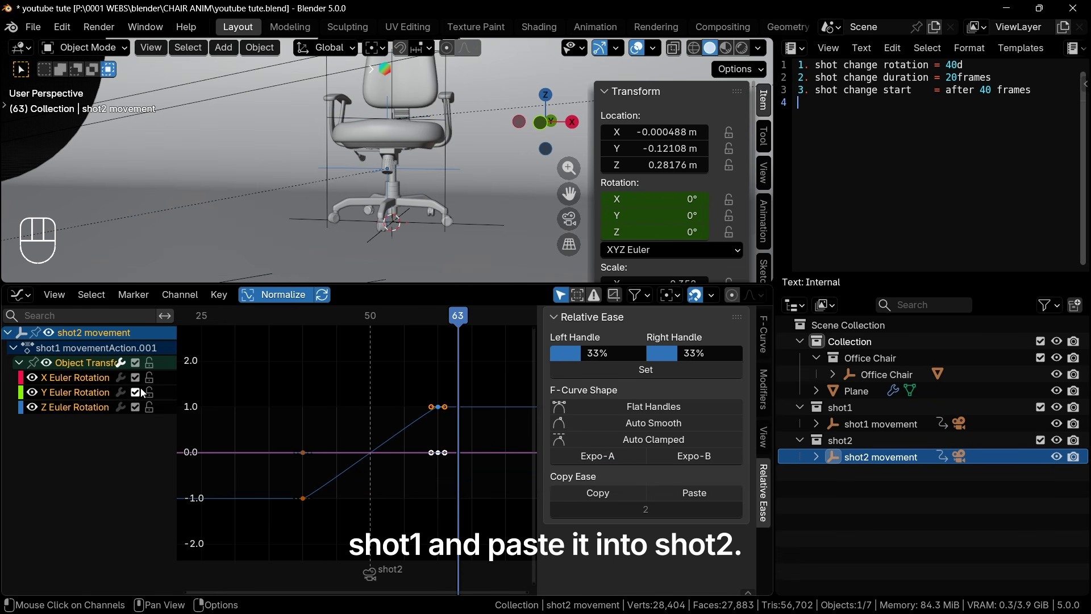
pyautogui.moveTo(259, 535); pyautogui.dragTo(488, 391)
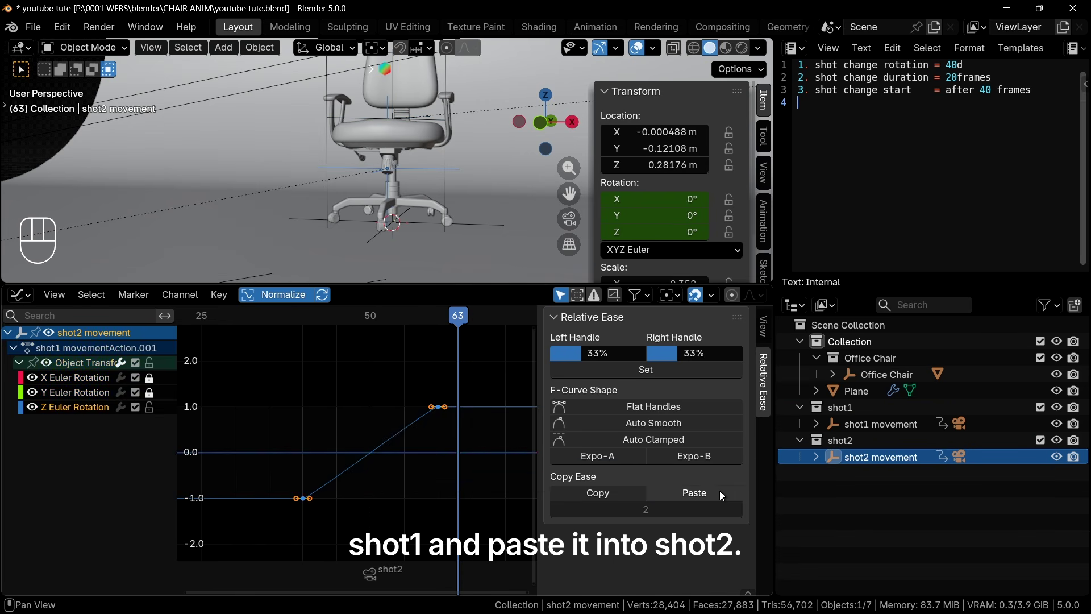
pyautogui.click(694, 493)
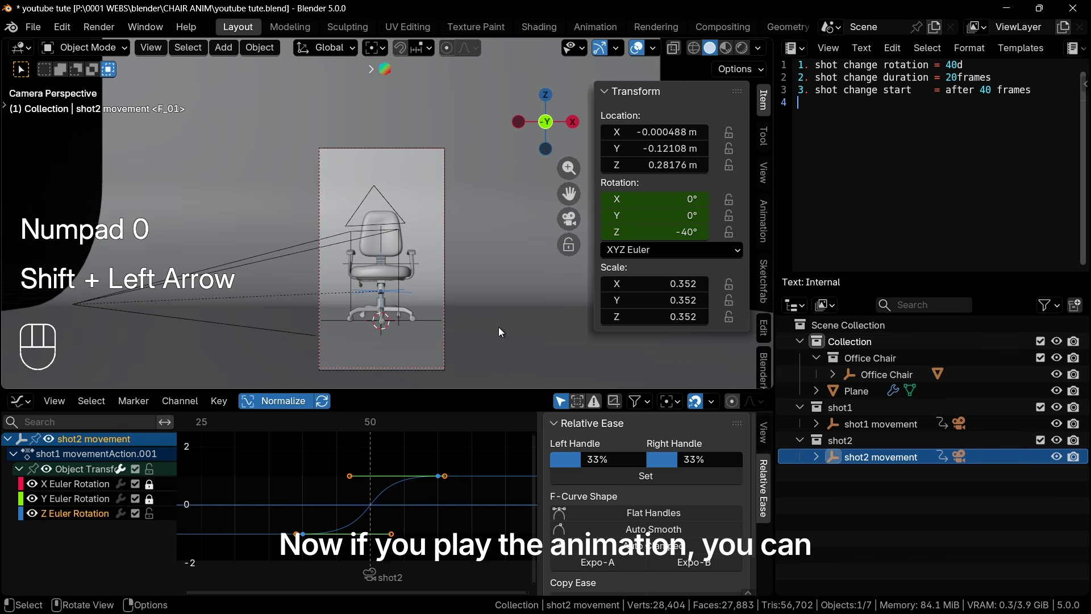
# Play the animation from frame 1 through the camera to check the transition between shot1 and shot2
pyautogui.hotkey('shift', 'Left')
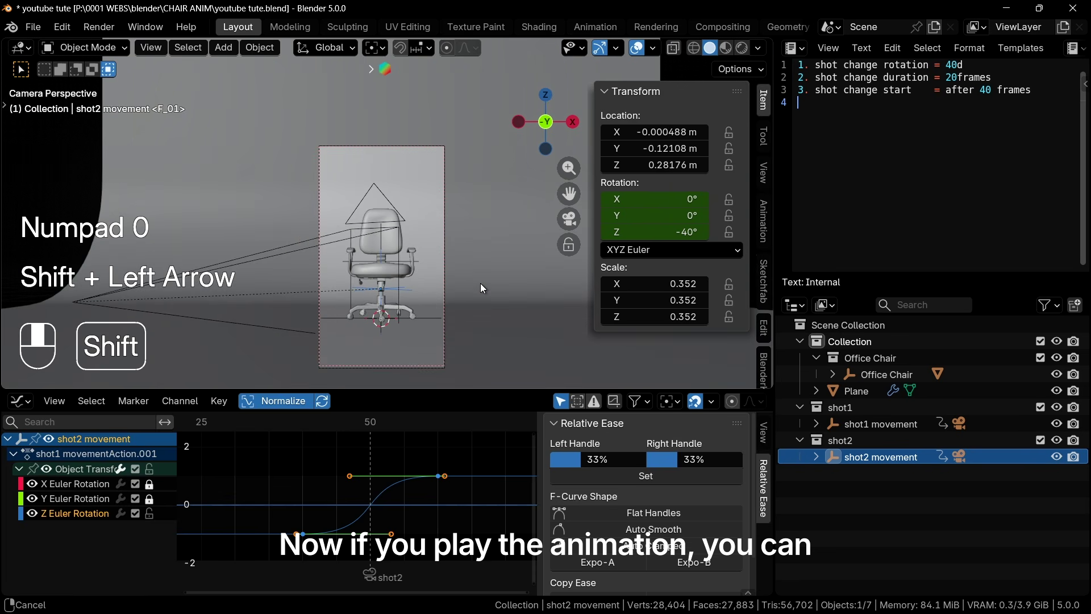
pyautogui.press('space')
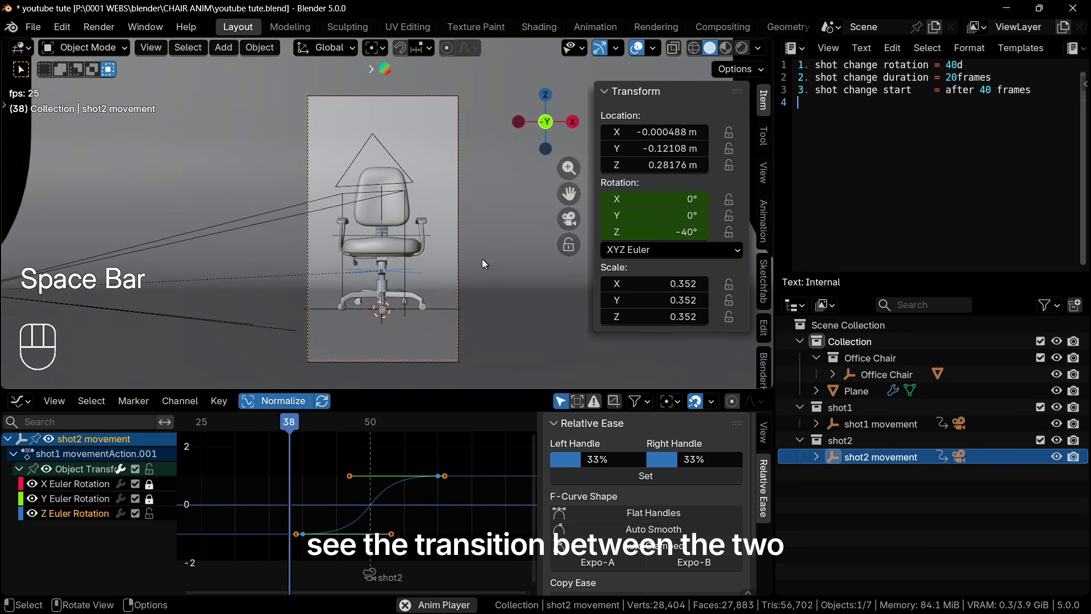
pyautogui.press('space')
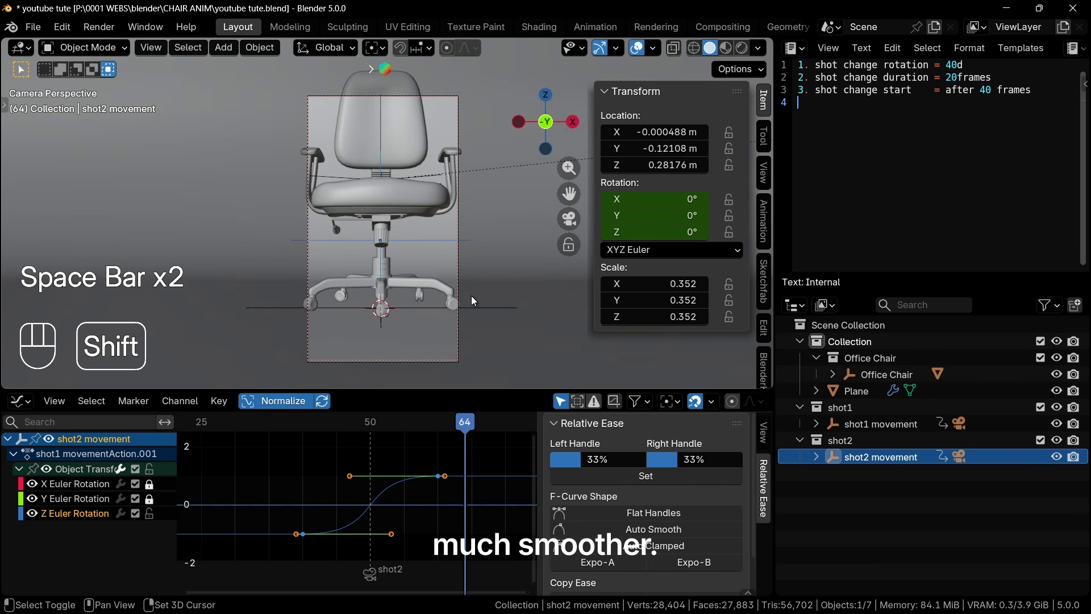
pyautogui.hotkey('shift', 'Left')
pyautogui.press('space')
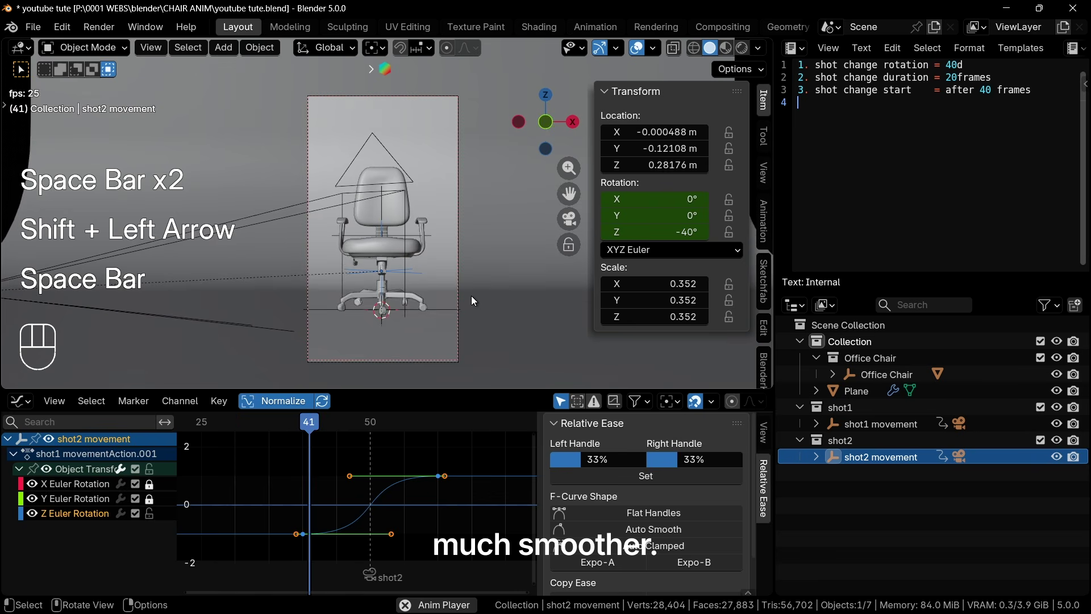
pyautogui.press('space')
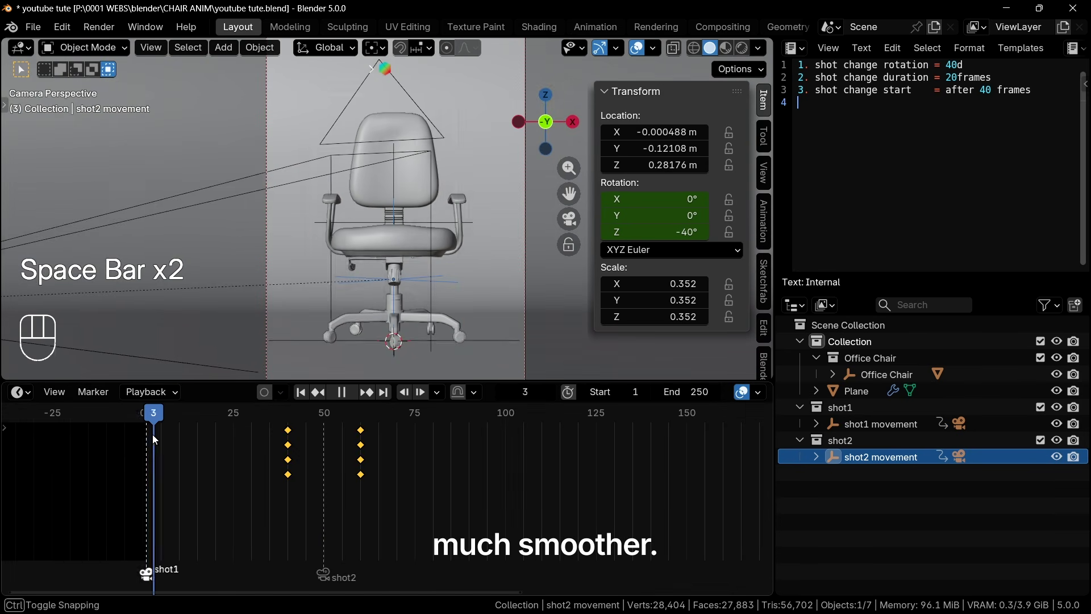
# Move the playhead to the shot2 marker at frame 50 and add the note "4. SHOT DURATION = 50 frames"
pyautogui.moveTo(152, 435); pyautogui.dragTo(323, 447)
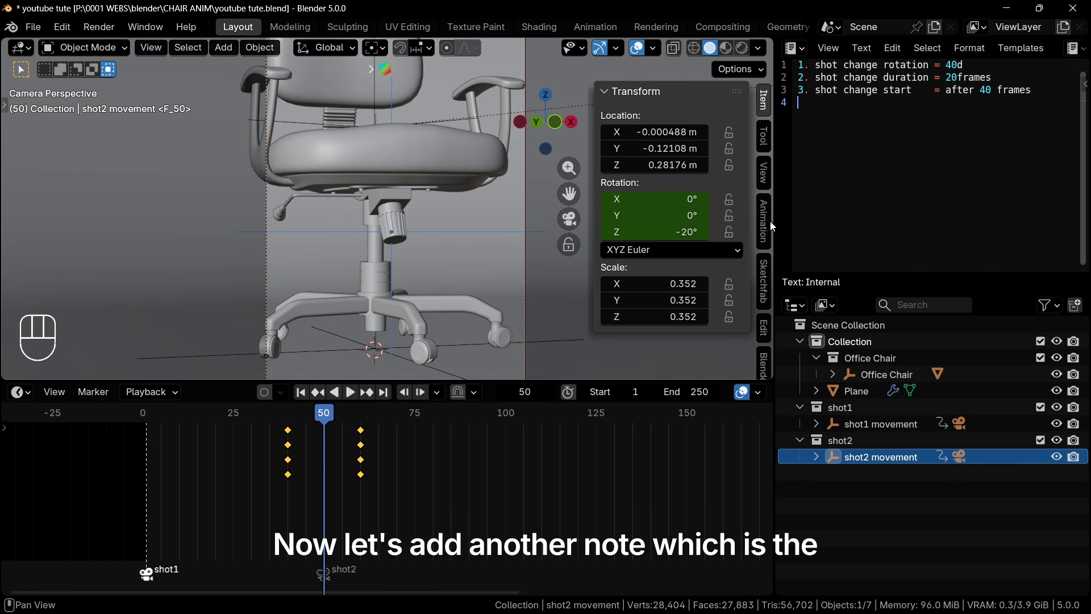
pyautogui.write('4. SHOT DURATION        = 50 frames')
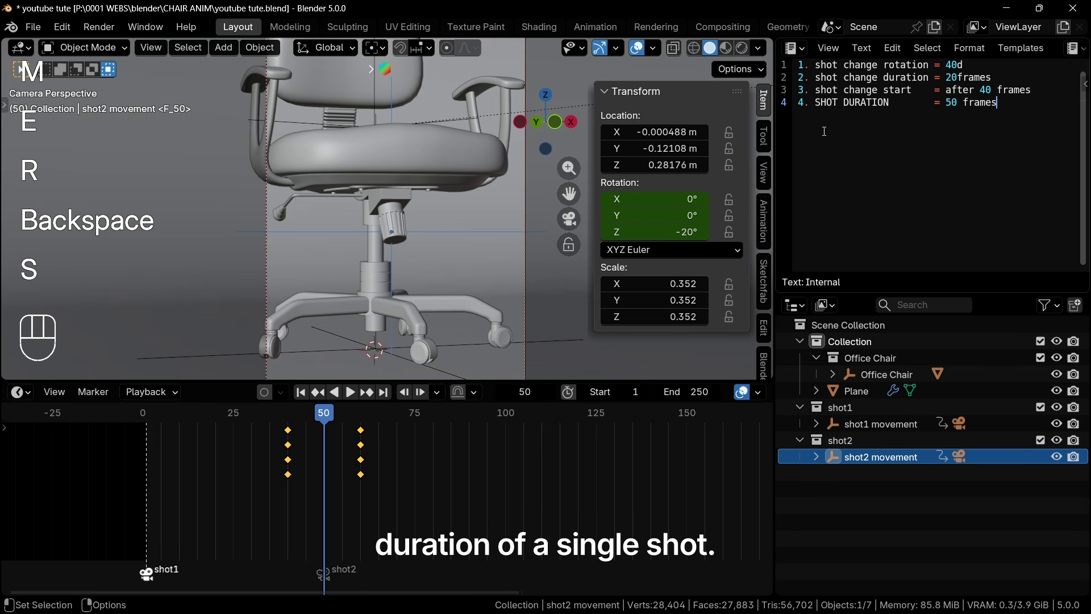
# Widen the notes editor and, at frame 90, keyframe the shot2 movement empty with a Z rotation of 10°
pyautogui.press('space')
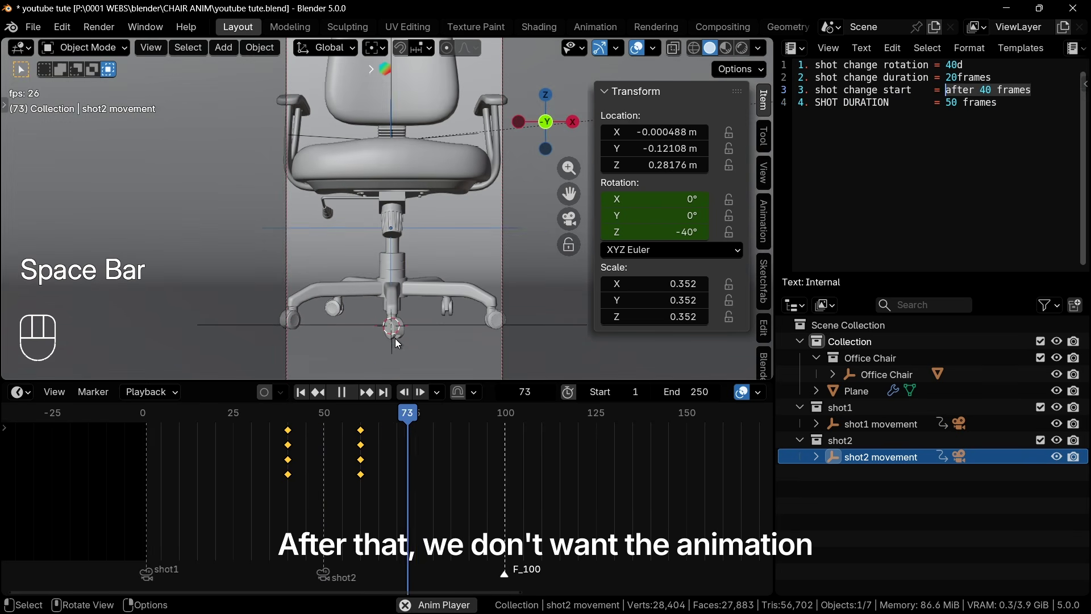
pyautogui.press('space')
pyautogui.moveTo(454, 416); pyautogui.dragTo(469, 424)
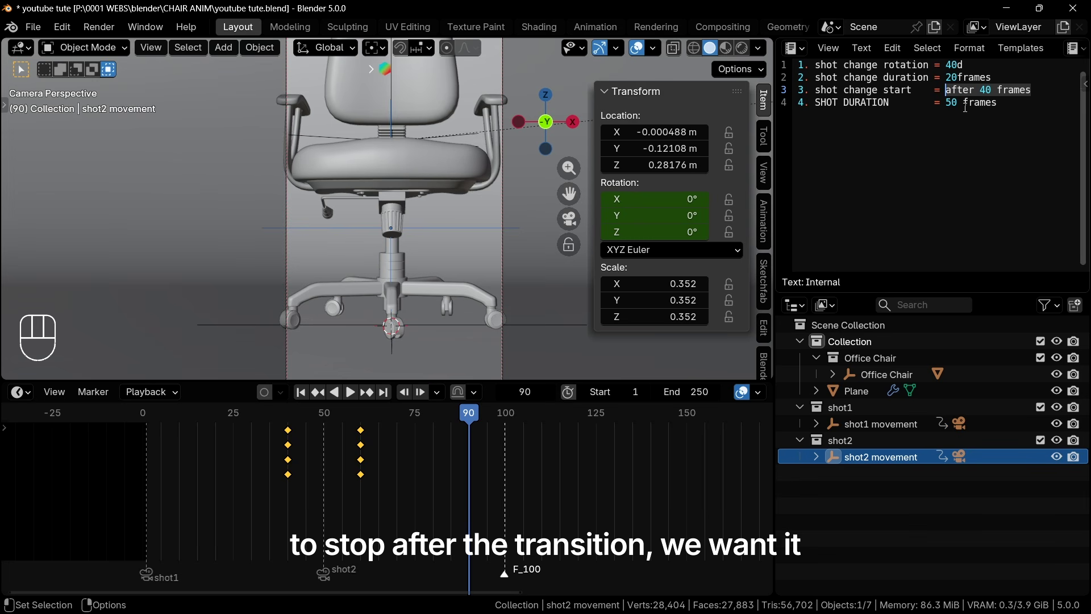
pyautogui.keyDown('ctrl'); pyautogui.scroll(3, 960, 131); pyautogui.keyUp('ctrl')
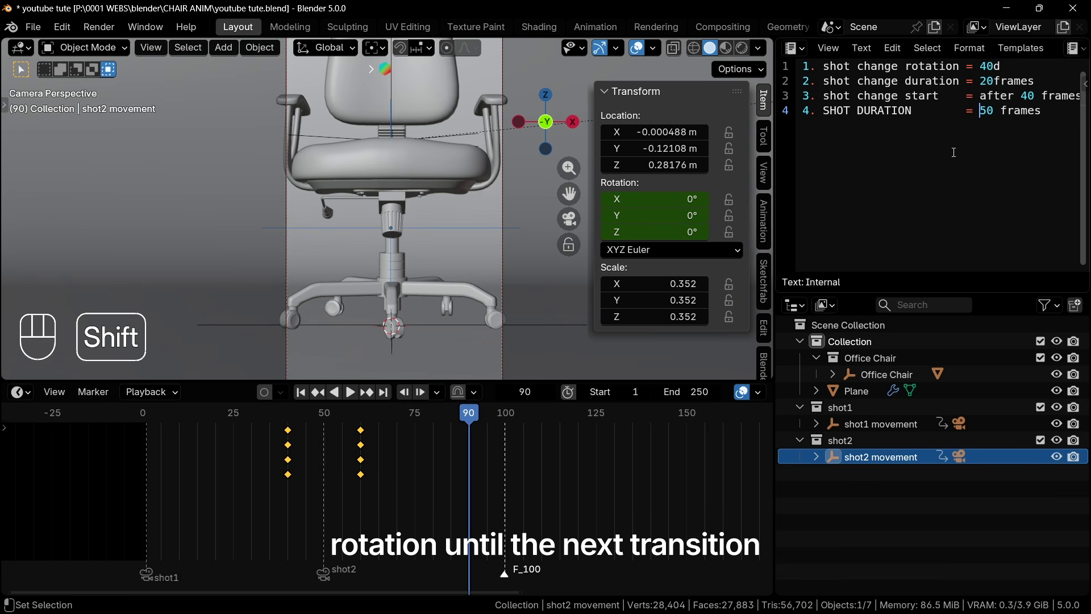
pyautogui.moveTo(774, 162); pyautogui.dragTo(745, 162)
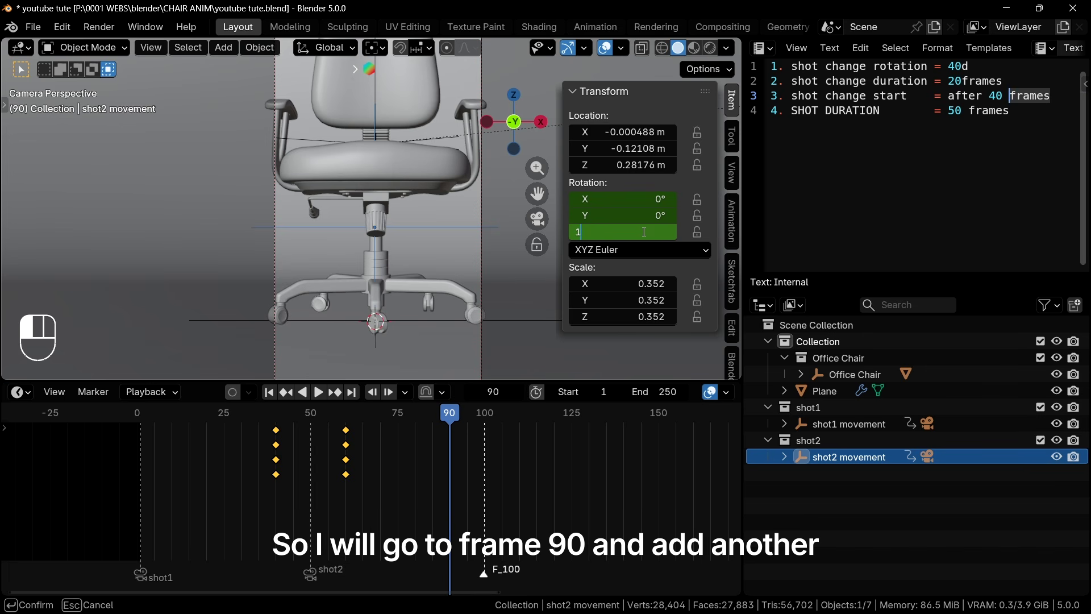
pyautogui.press('Return')
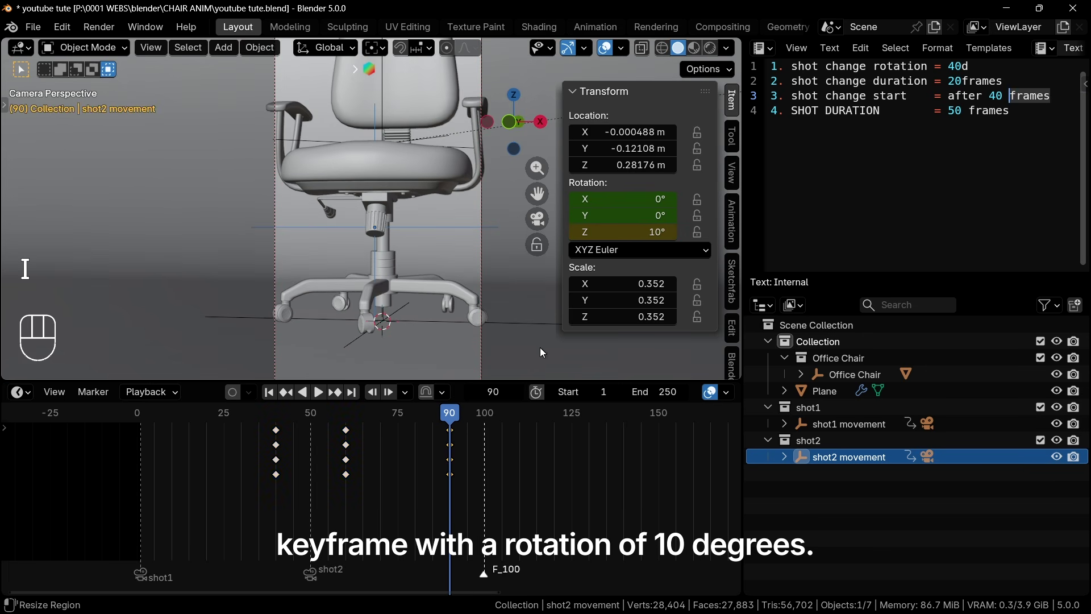
# Play back the shot2 section to check the slow rotation between the frame 60 and frame 90 keyframes
pyautogui.press('space')
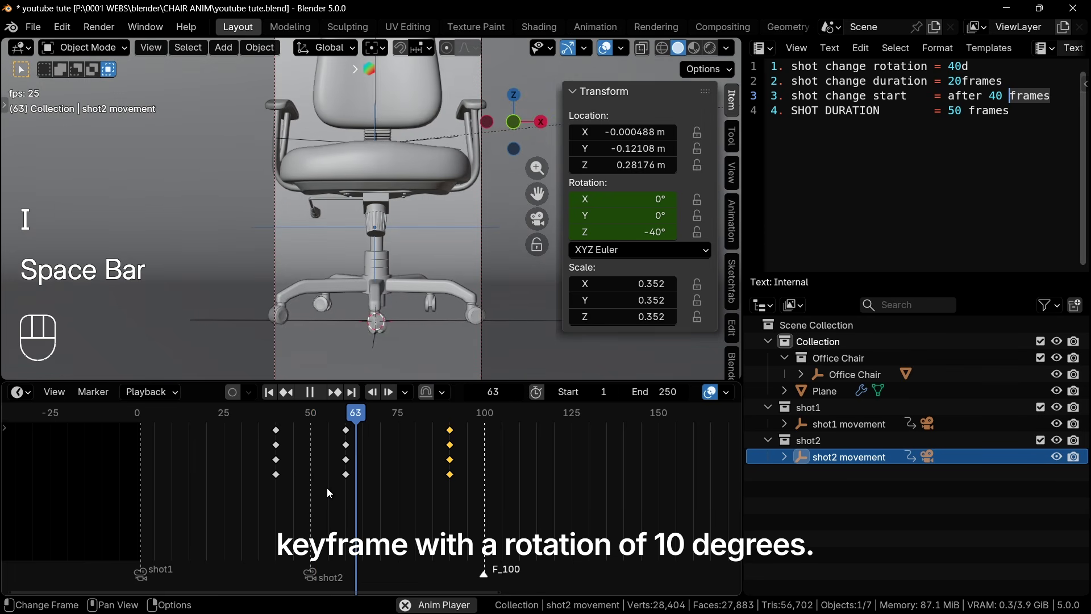
pyautogui.press('space')
pyautogui.press('space')
pyautogui.press('space')
pyautogui.press('space')
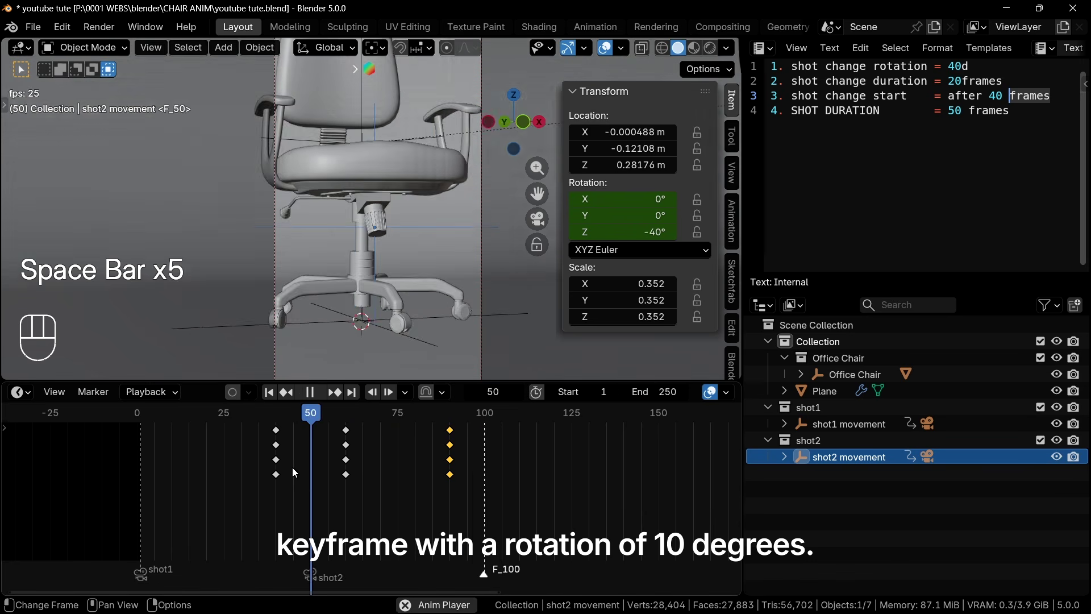
pyautogui.press('space')
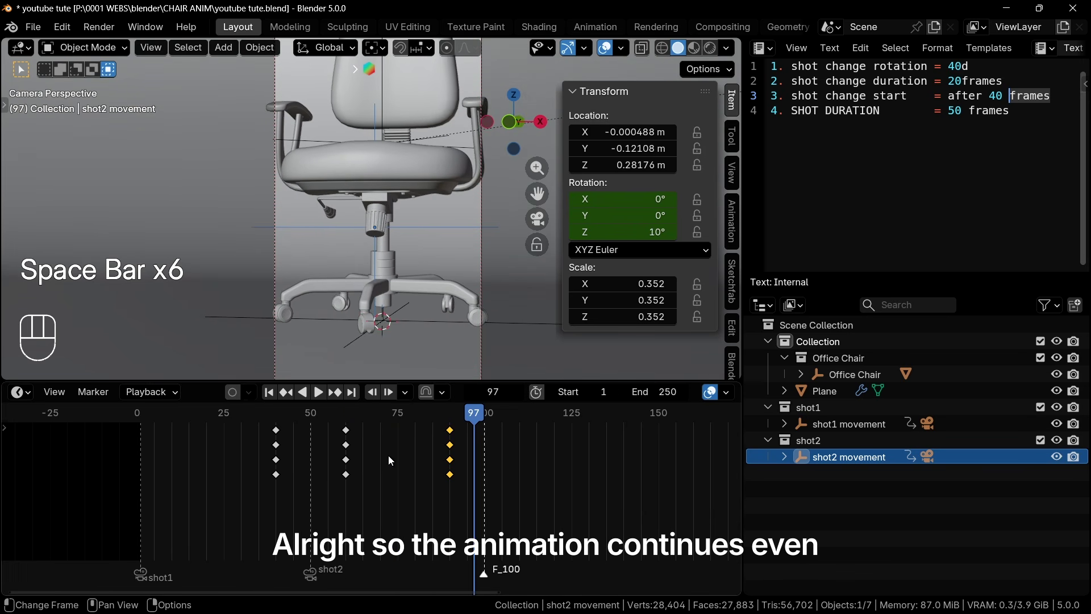
# Keyframe the shot2 movement empty at frame 110, 20 frames after frame 90, with 40° added for a Z rotation of 50°
pyautogui.click(449, 416)
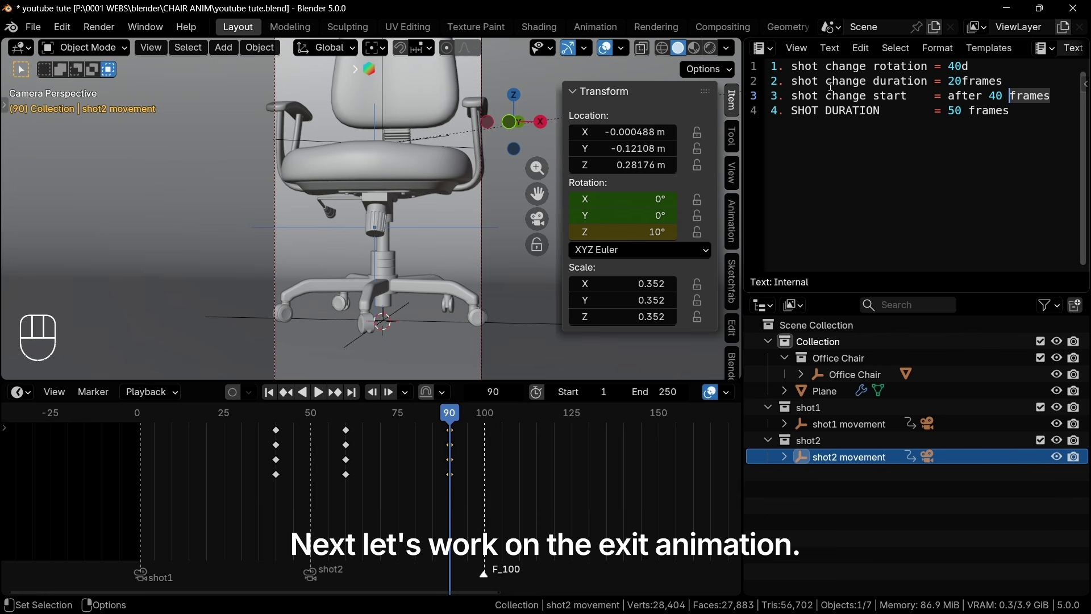
pyautogui.moveTo(960, 81); pyautogui.dragTo(944, 81)
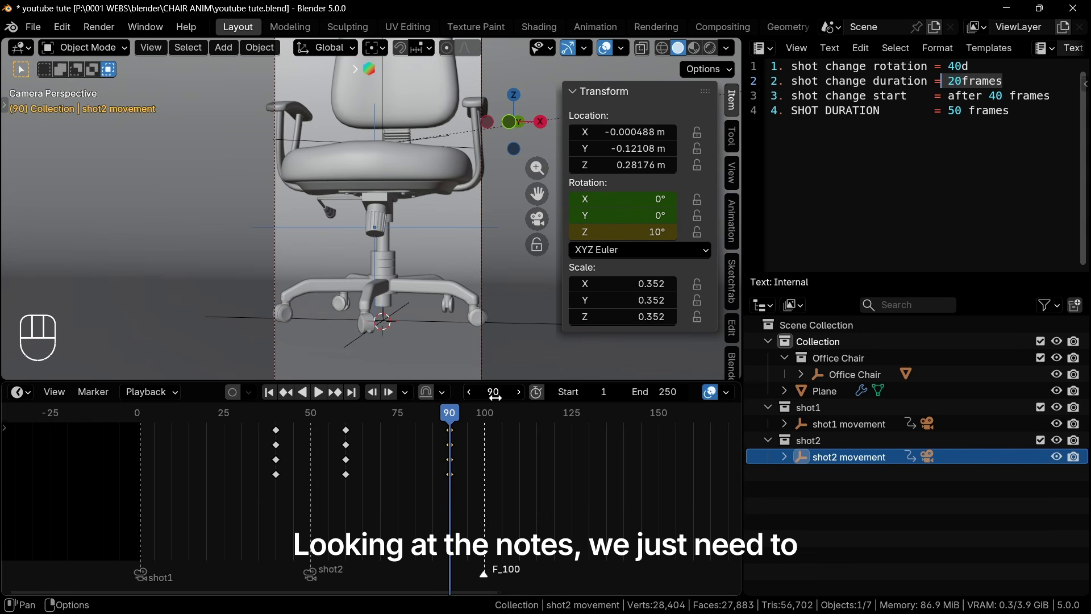
pyautogui.write('2')
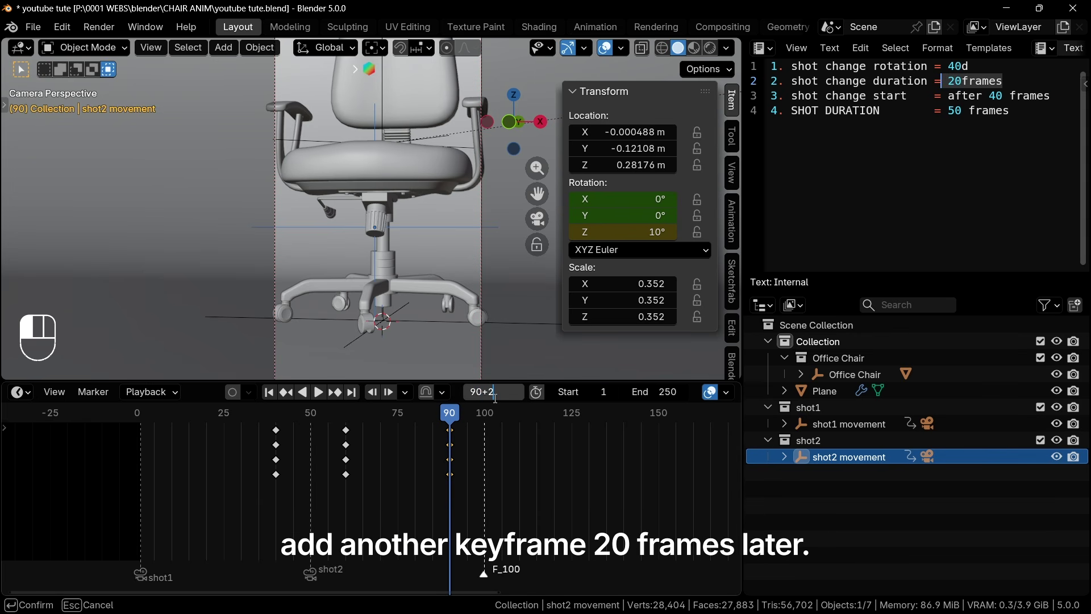
pyautogui.write('0')
pyautogui.press('Return')
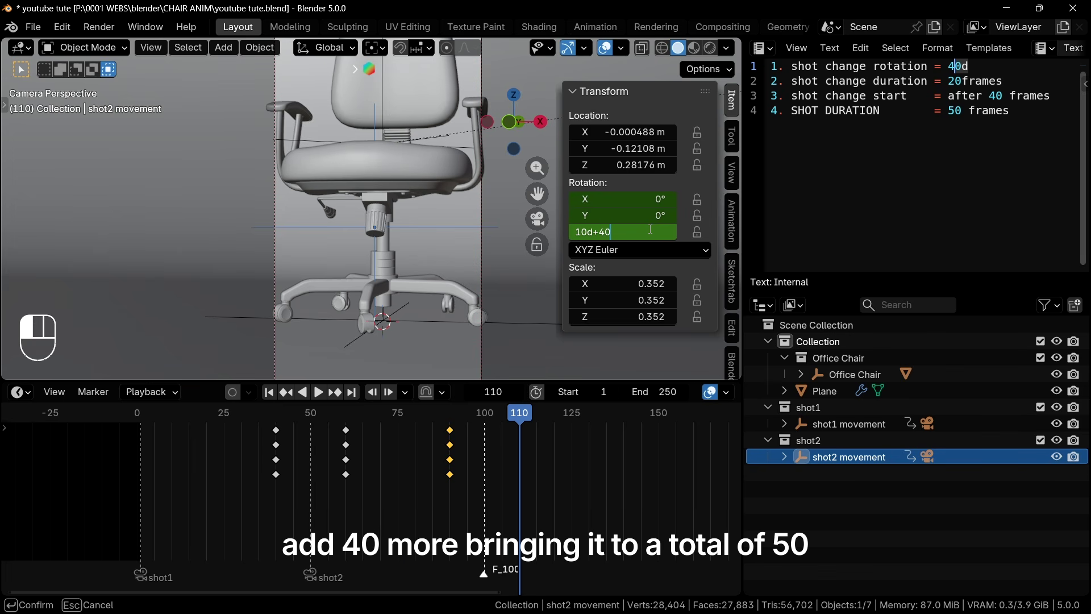
pyautogui.press('Return')
pyautogui.press('i')
# Copy the easing from the entry keyframes at frames 40 and 60 and paste it onto the keyframes at frames 90 and 110
pyautogui.hotkey('ctrl', 'Tab')
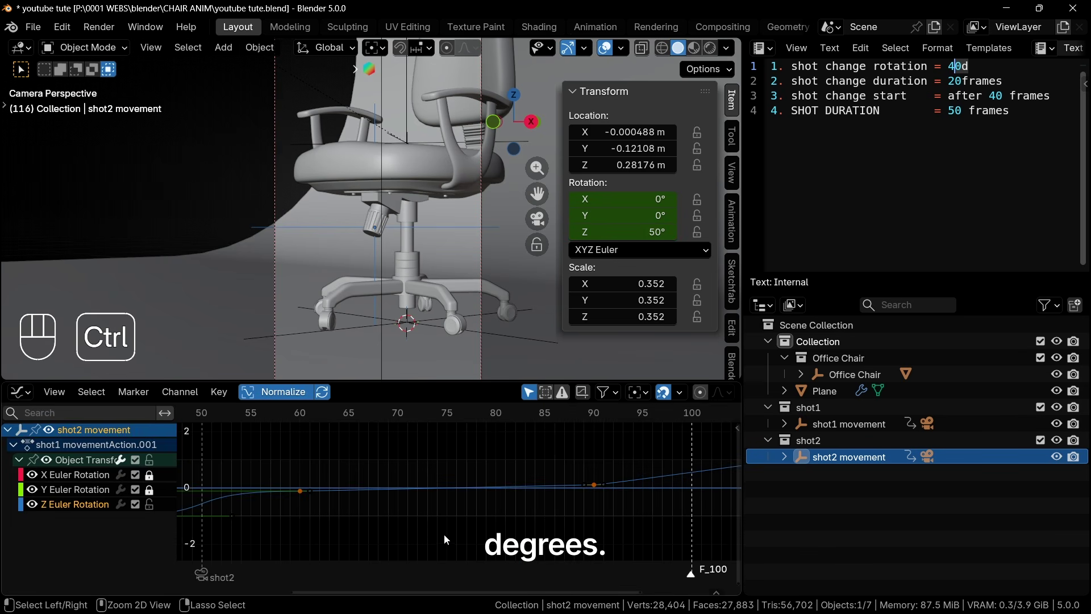
pyautogui.press('n')
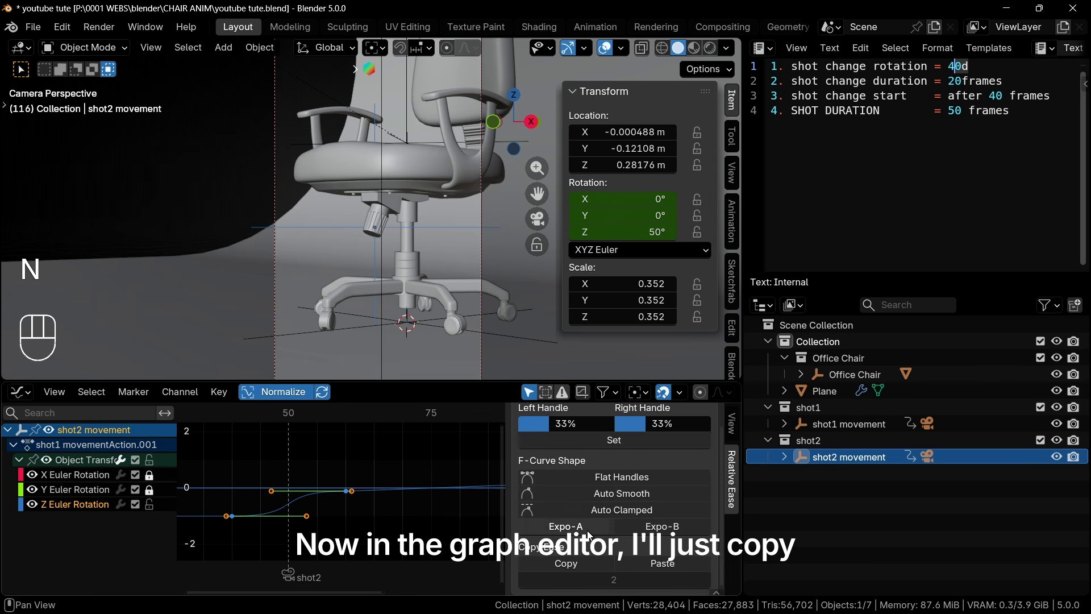
pyautogui.press('Home')
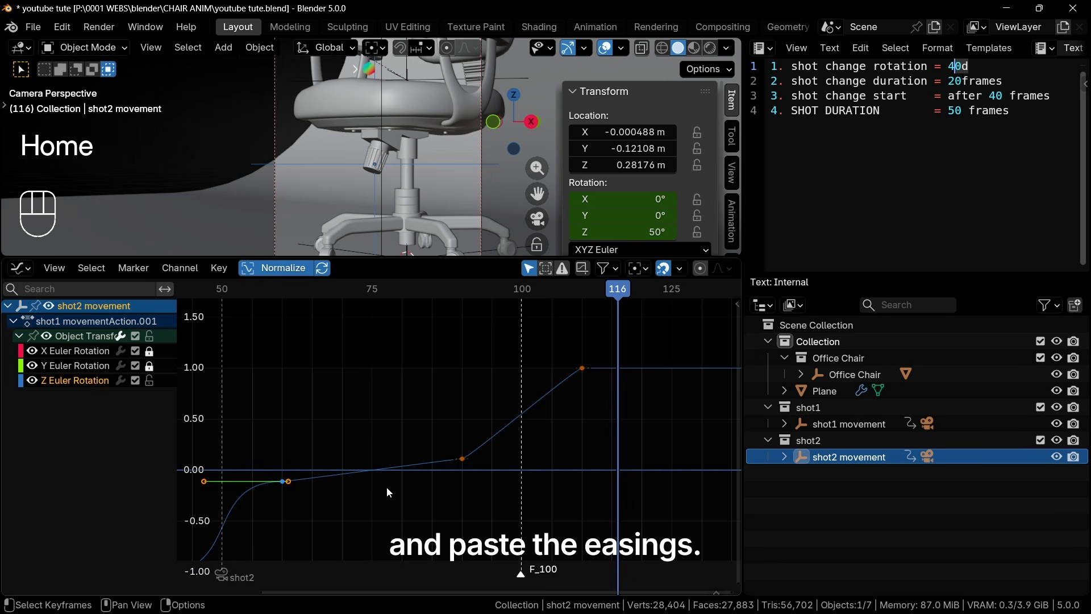
pyautogui.moveTo(386, 487); pyautogui.dragTo(707, 316)
pyautogui.press('n')
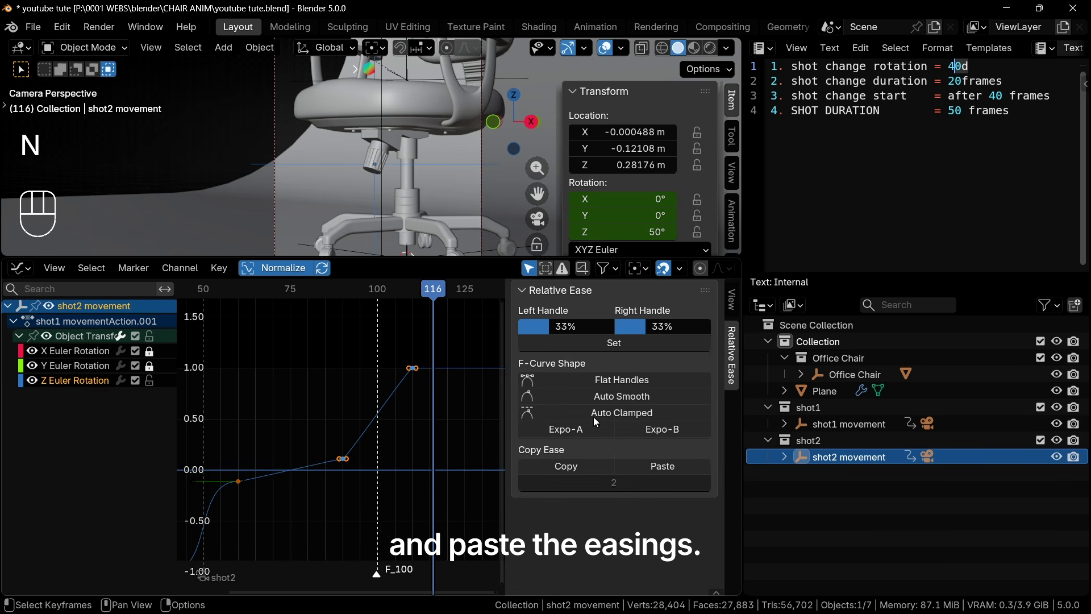
pyautogui.click(663, 467)
pyautogui.press('n')
# Play the animation from the start and replay the section after frame 50 to check how smoothly shot2 flows
pyautogui.hotkey('shift', 'Left')
pyautogui.press('space')
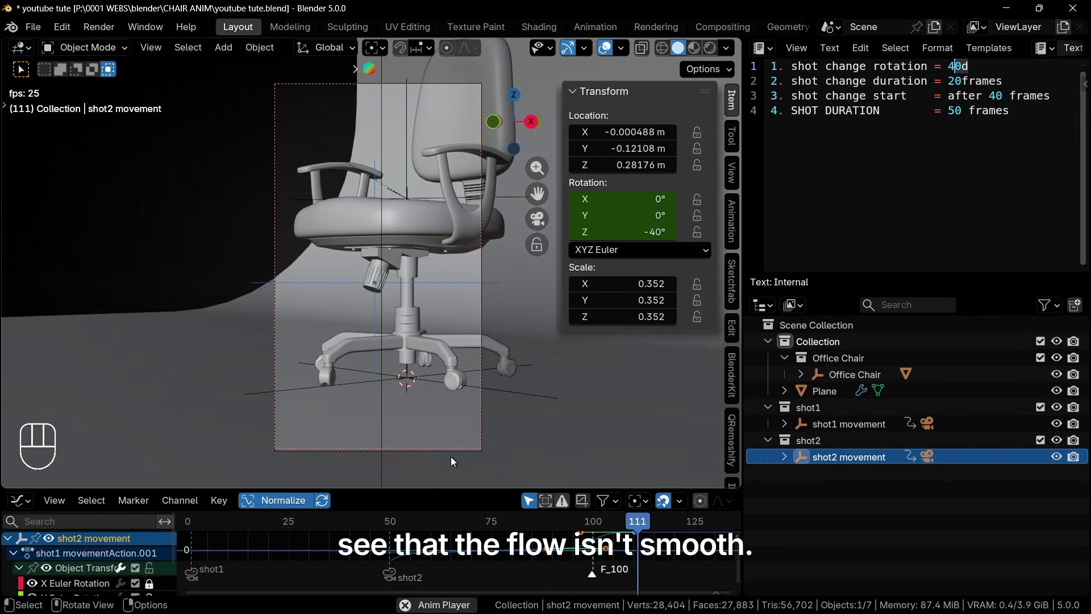
pyautogui.press('space')
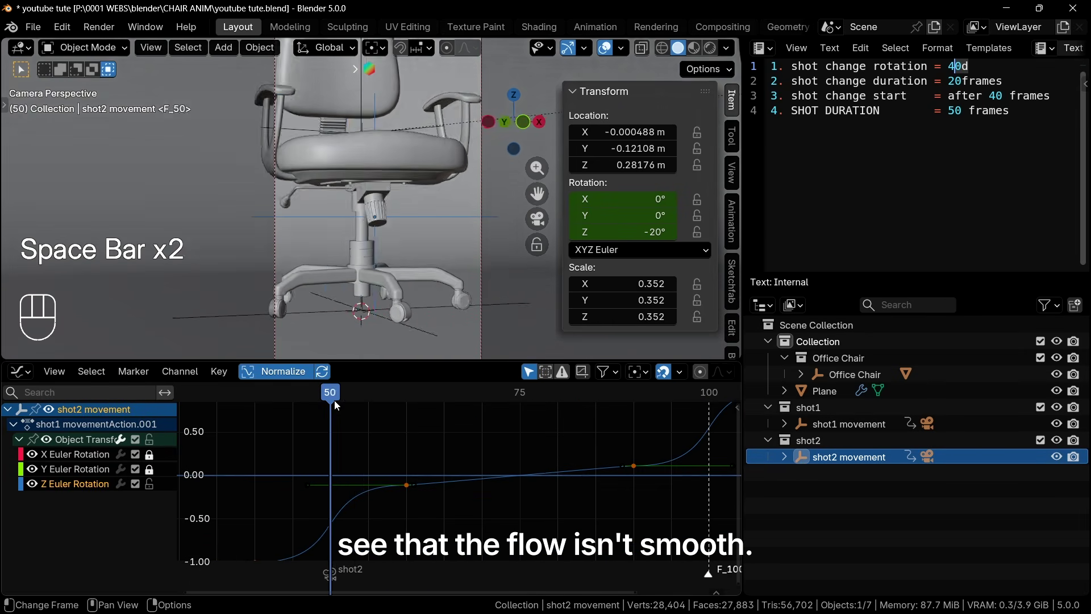
pyautogui.press('space')
pyautogui.press('space')
pyautogui.press('space')
pyautogui.press('space')
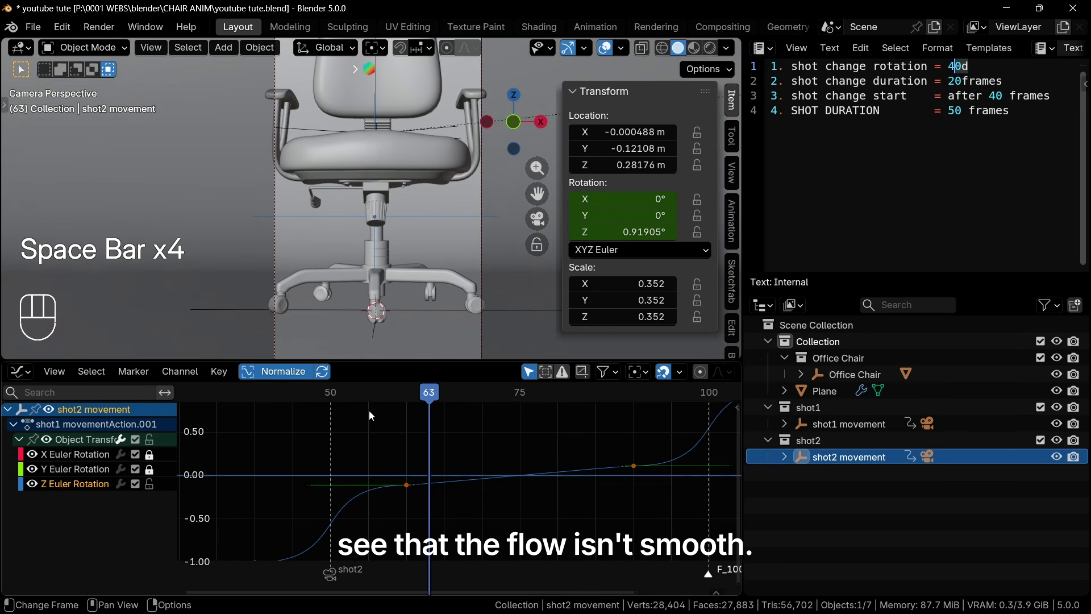
pyautogui.press('space')
pyautogui.press('space')
pyautogui.press('space')
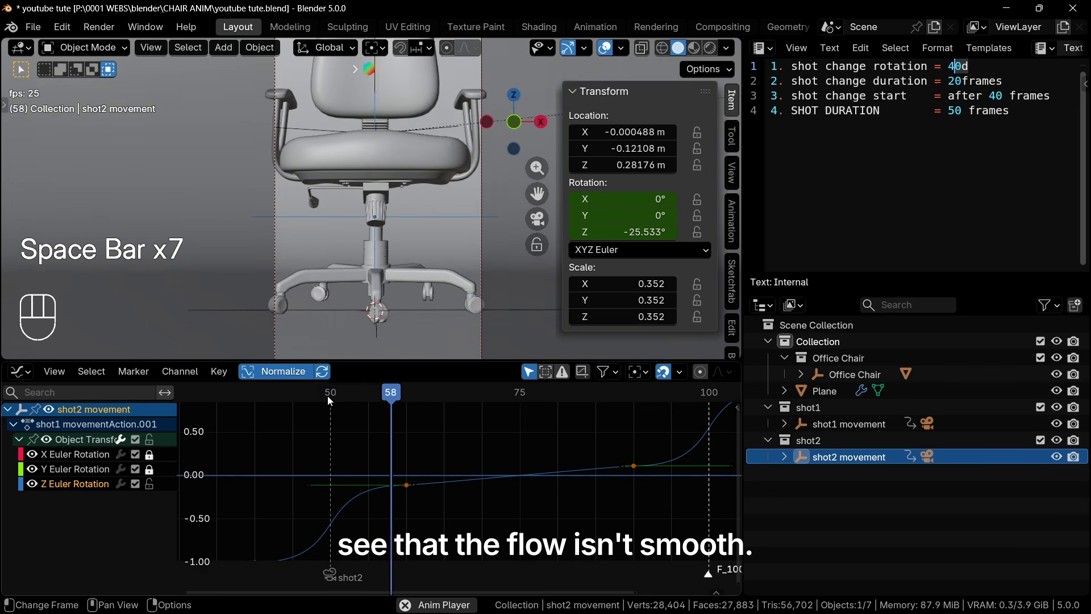
pyautogui.press('space')
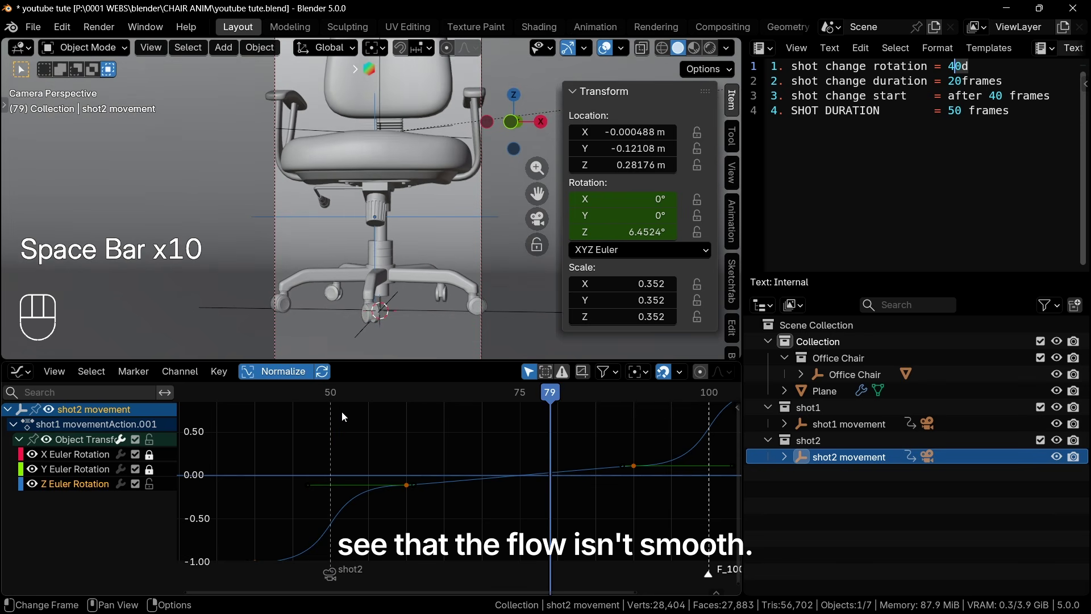
# Sketch annotation strokes in the viewport comparing the bumpy rotation curve with a smooth one
pyautogui.moveTo(129, 277); pyautogui.dragTo(329, 203)
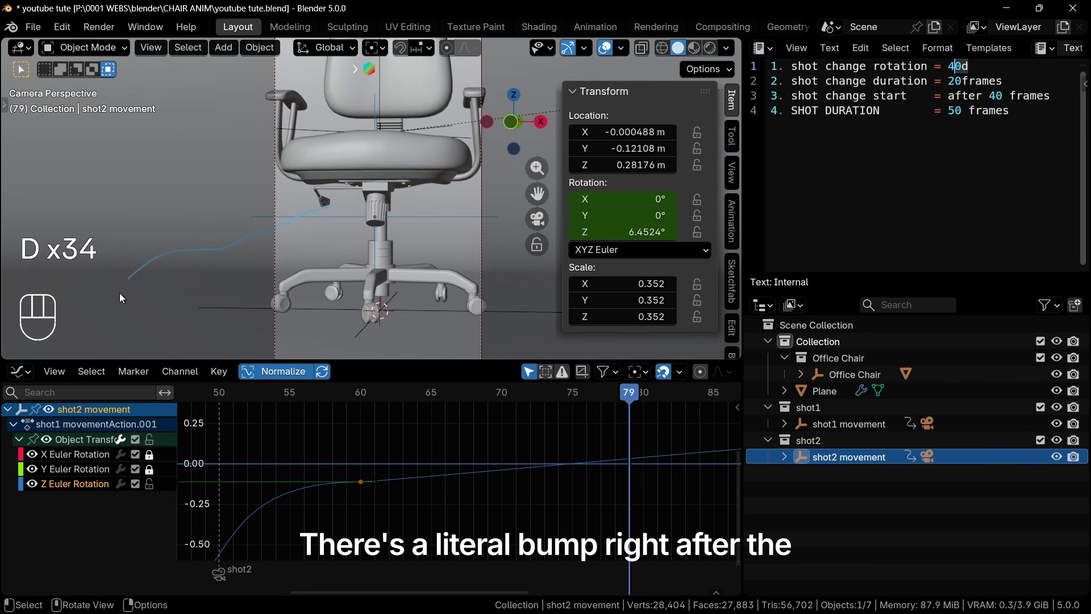
pyautogui.moveTo(153, 311); pyautogui.dragTo(165, 300)
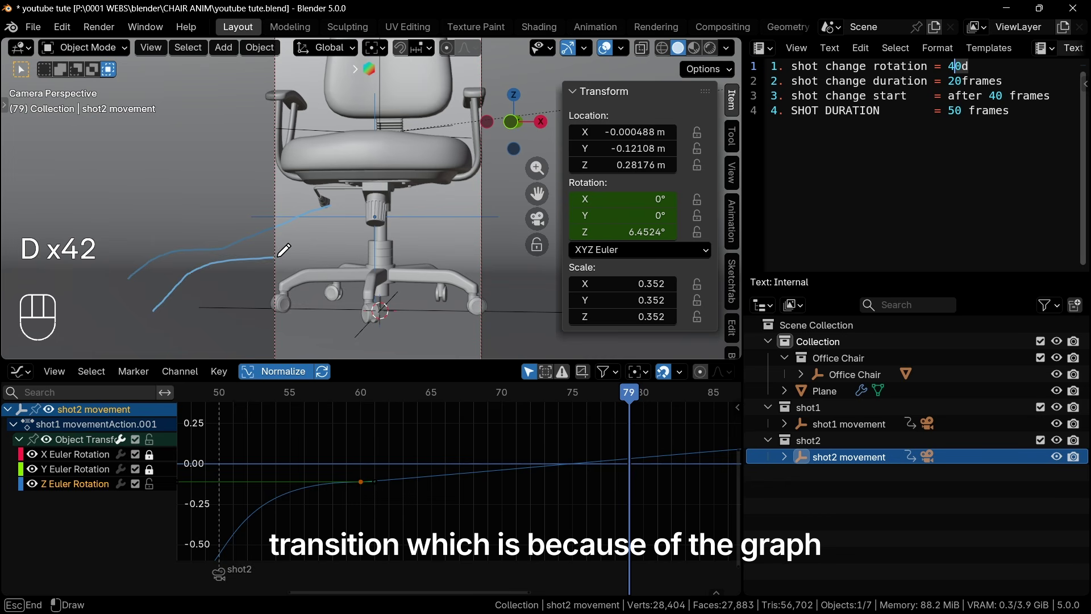
pyautogui.moveTo(314, 259); pyautogui.dragTo(541, 157)
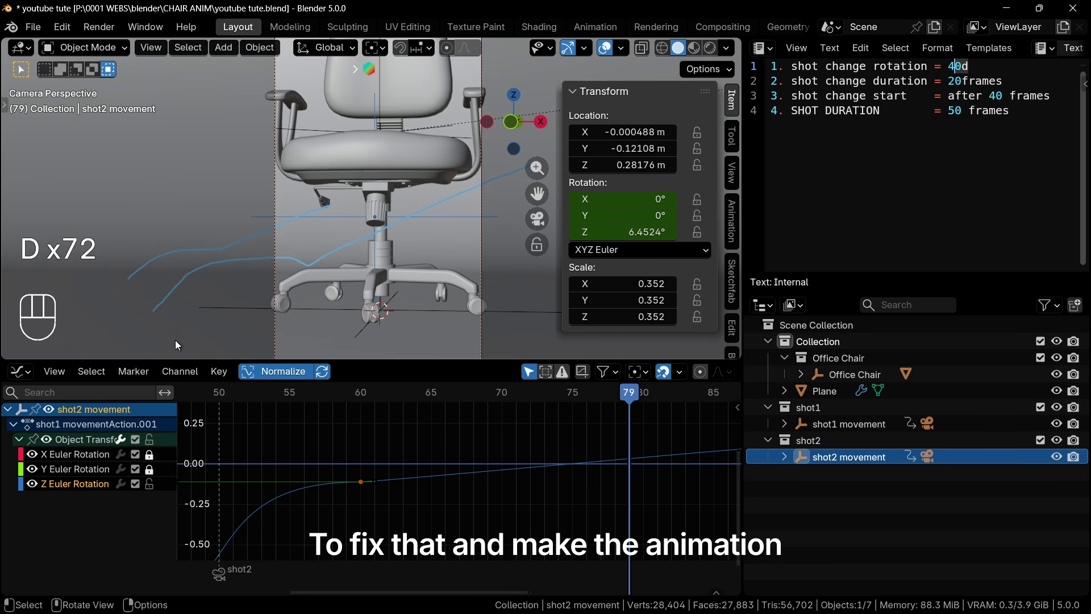
pyautogui.moveTo(175, 340); pyautogui.dragTo(226, 301)
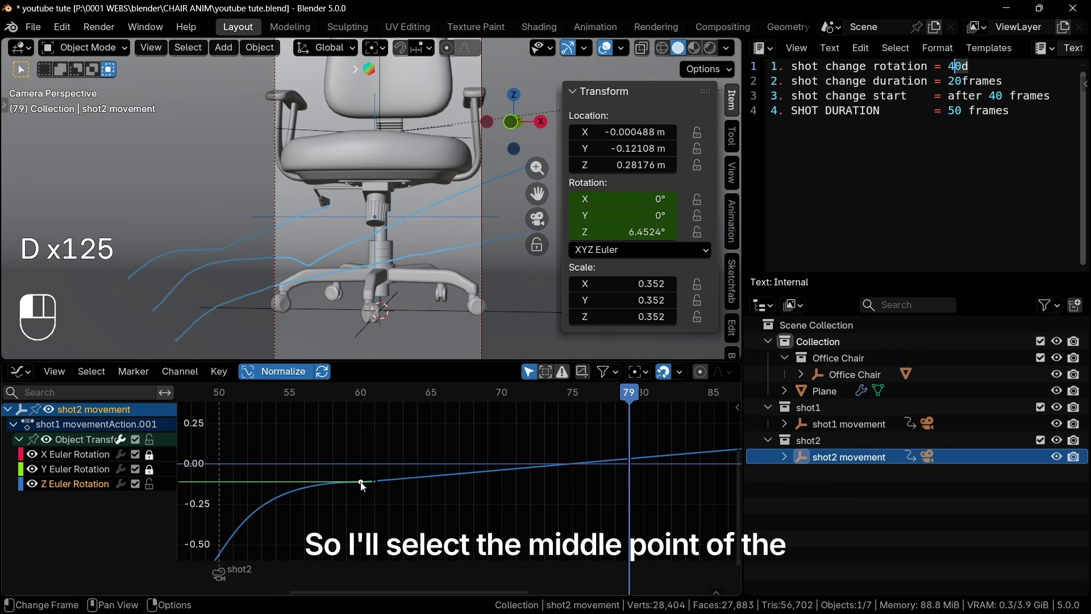
# Rotate the Z rotation handles at the frame 60 and frame 90 keyframes to align with the slow section of the curve
pyautogui.scroll(1, 363, 486)
pyautogui.press('r')
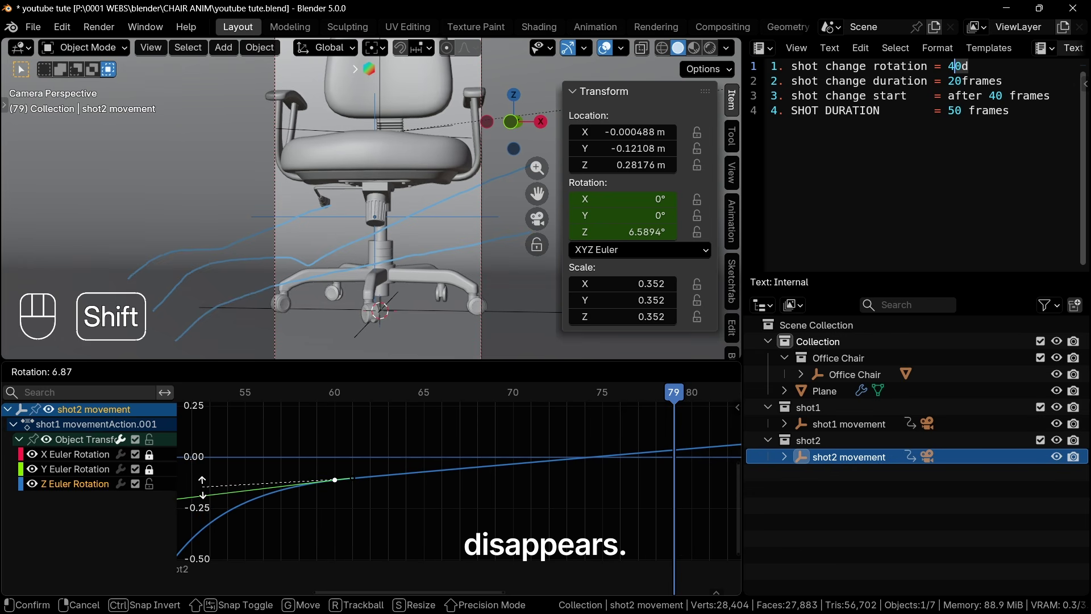
pyautogui.click(202, 487)
pyautogui.press('r')
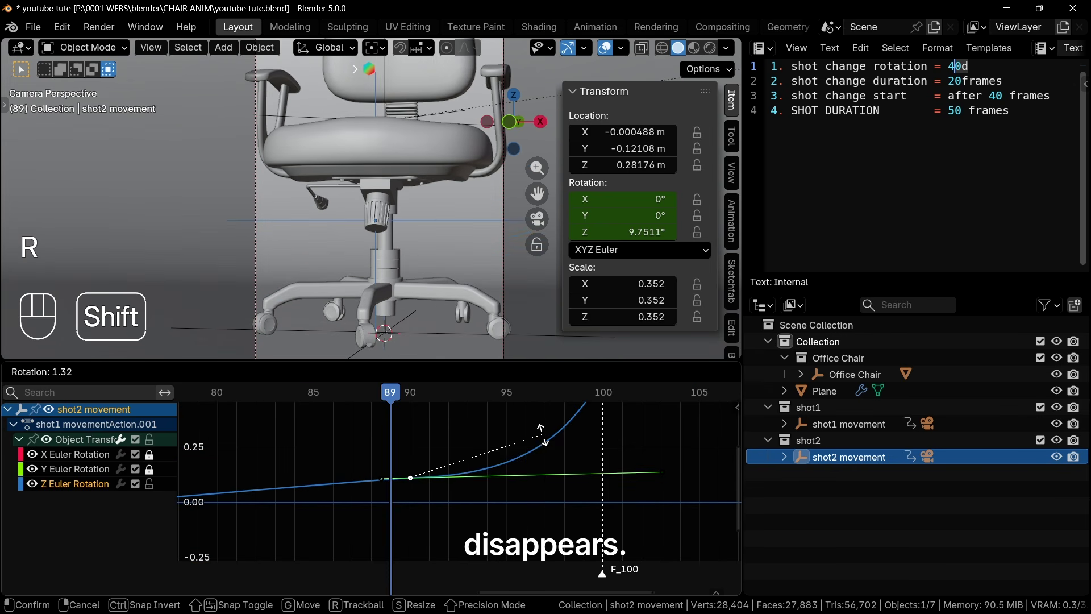
pyautogui.click(303, 496)
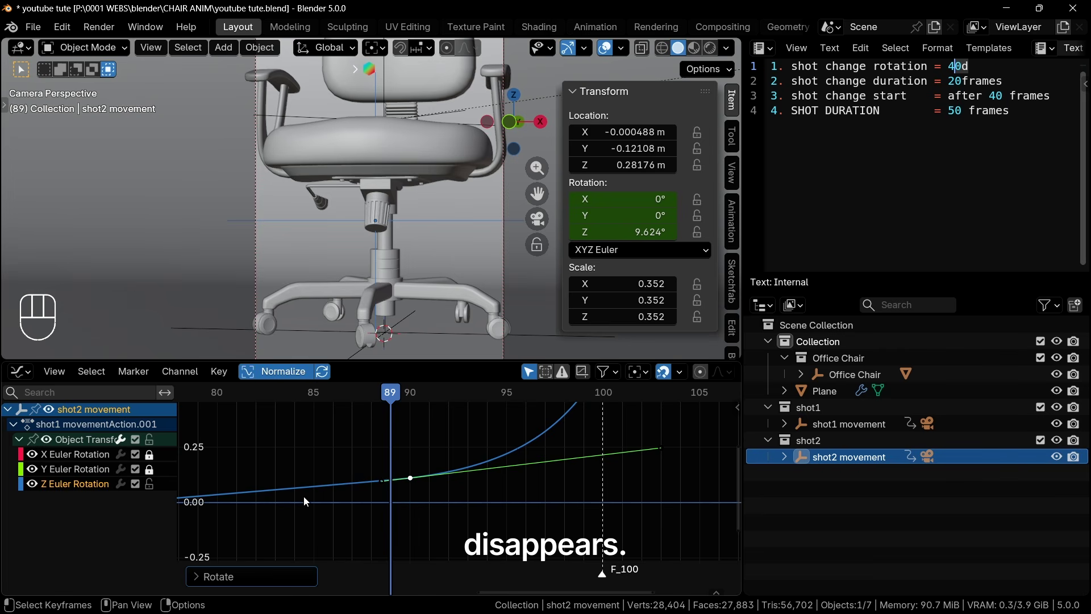
# Play the whole animation from the start to check the smoothed shot2 rotation
pyautogui.press('space')
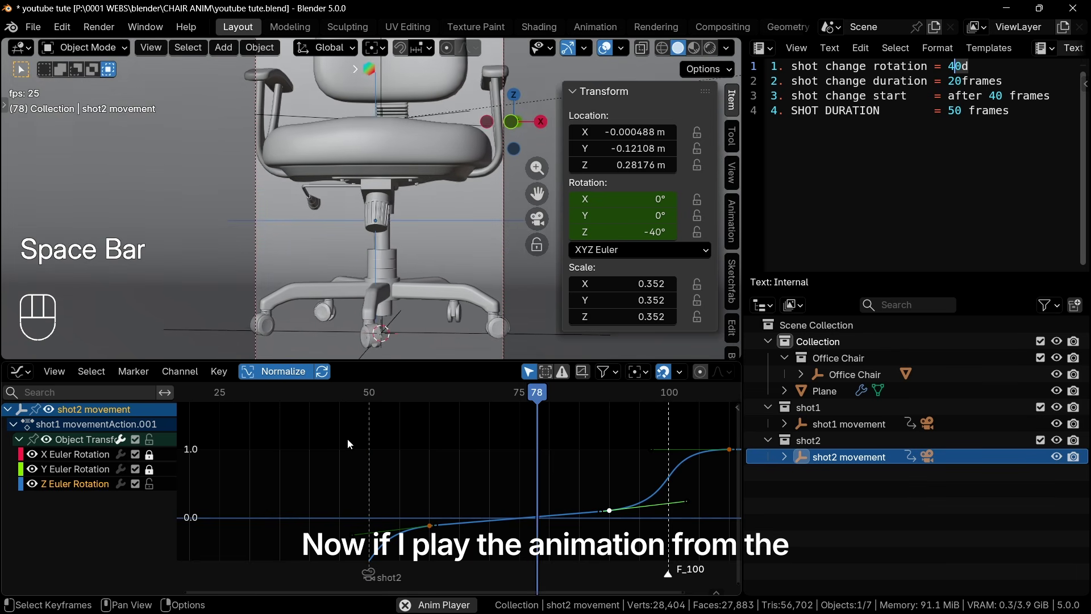
pyautogui.hotkey('shift', 'Left')
pyautogui.press('space')
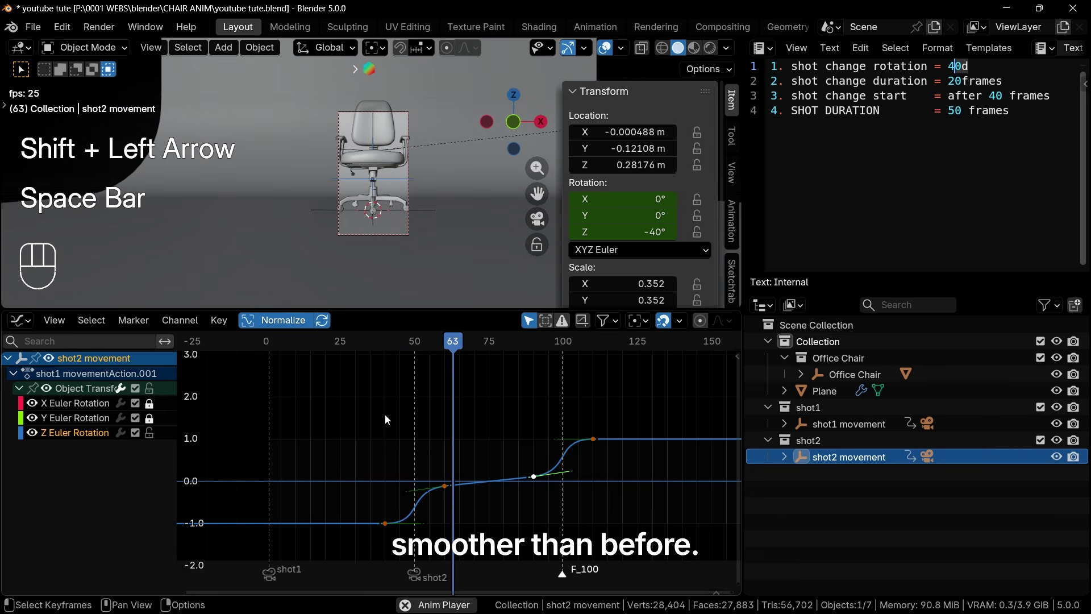
pyautogui.press('space')
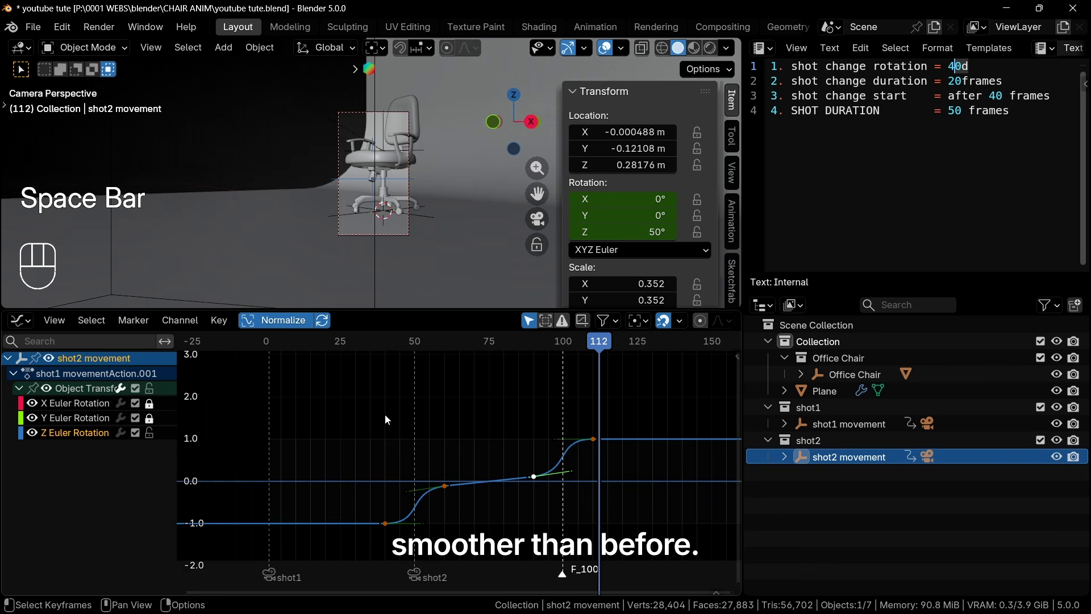
pyautogui.press('space')
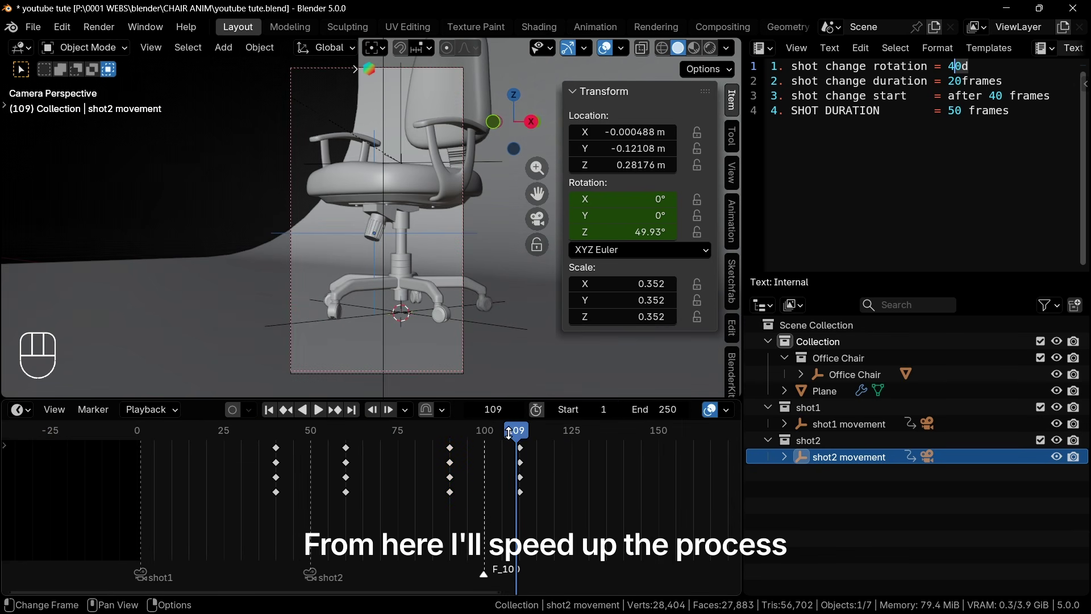
# Move the playhead to the F_100 marker at frame 100 and hide the shot1 collection
pyautogui.moveTo(509, 433); pyautogui.dragTo(512, 432)
pyautogui.click(896, 191)
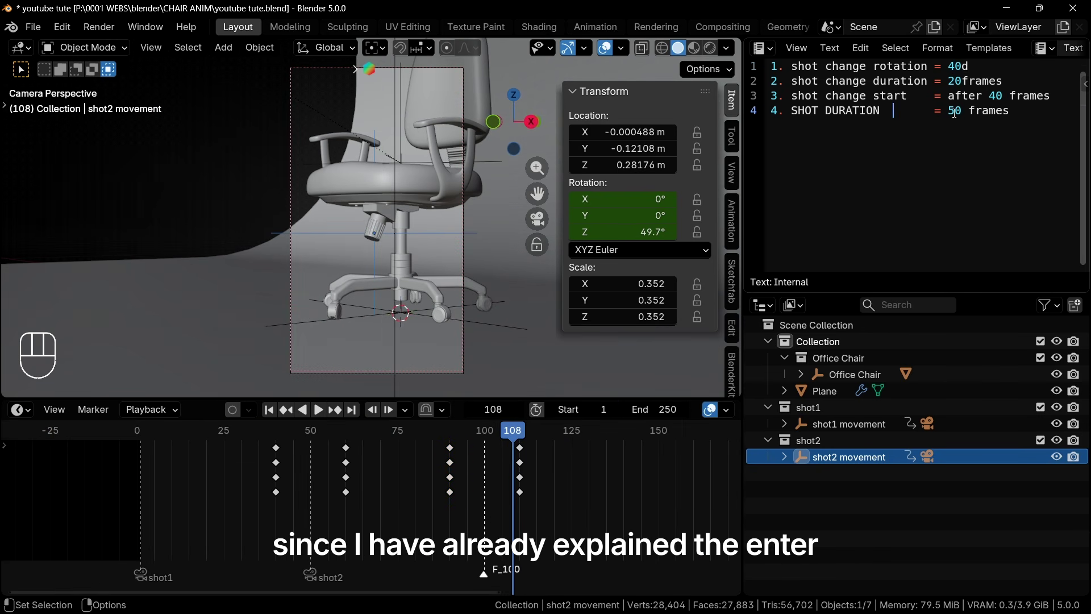
pyautogui.moveTo(511, 431); pyautogui.dragTo(486, 442)
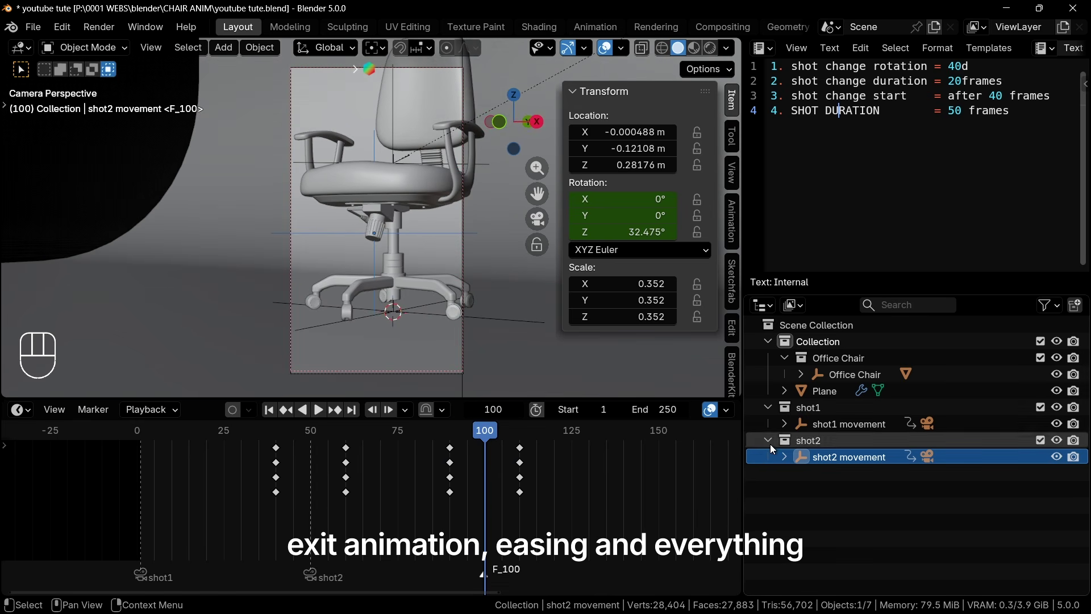
pyautogui.click(1056, 407)
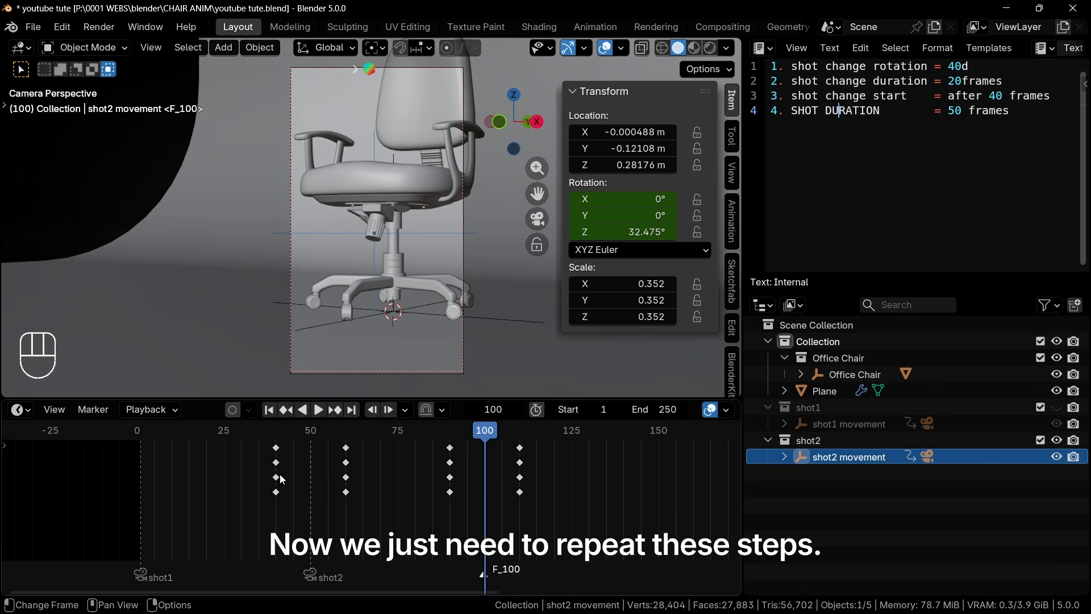
# Duplicate the shot2 movement empty with its camera and raise the copy along Z to about 0.71 m
pyautogui.moveTo(500, 377); pyautogui.dragTo(514, 326, button='middle')
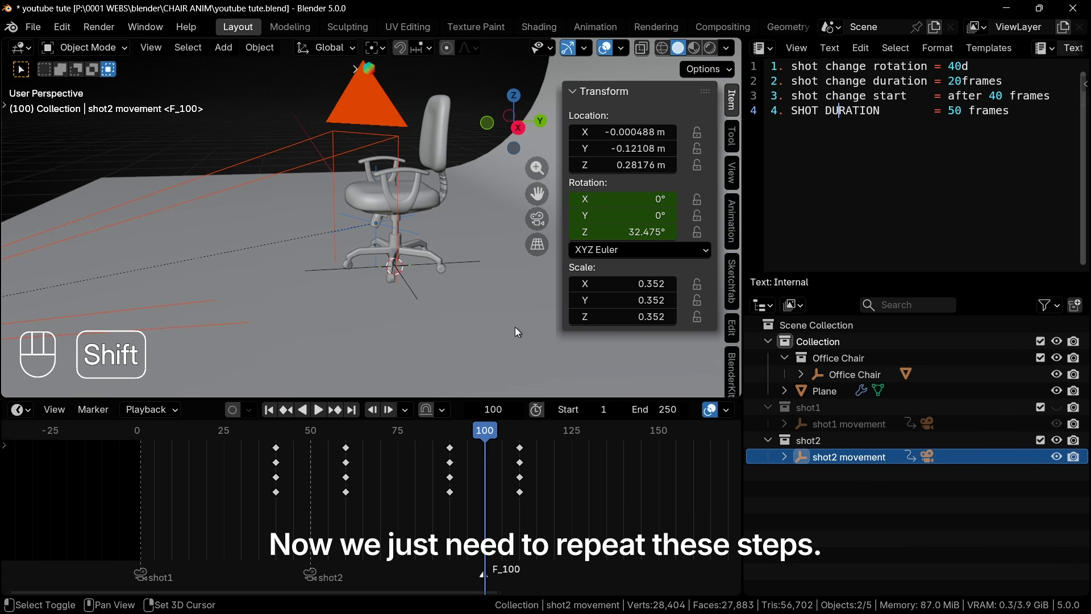
pyautogui.hotkey('shift', 'd')
pyautogui.press('z')
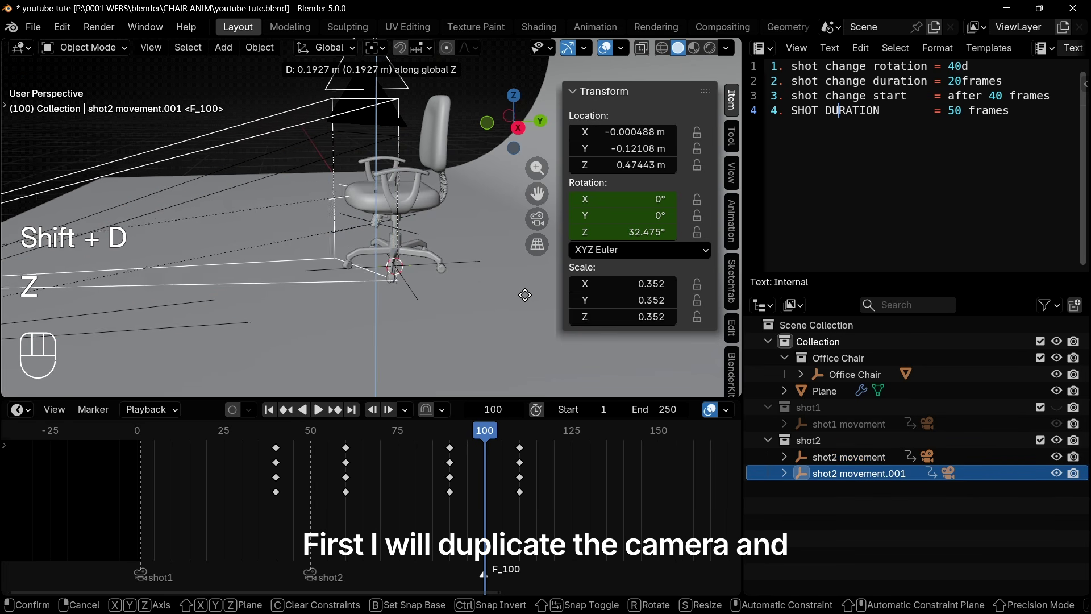
pyautogui.click(537, 267)
# Rename the duplicated camera to shot3 and the duplicated empty to shot3 movement
pyautogui.press('F2')
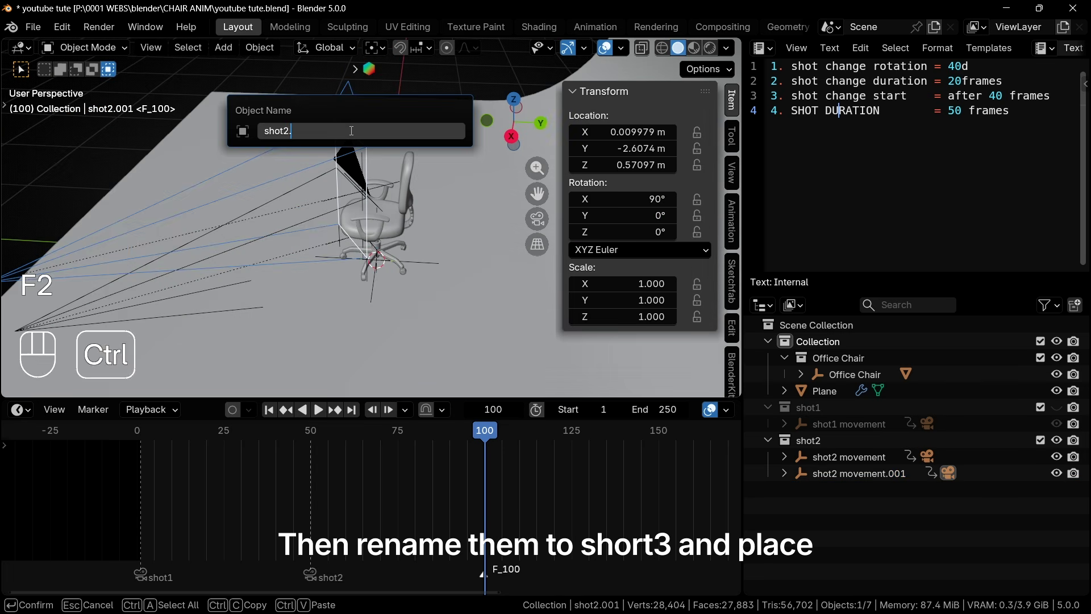
pyautogui.write('shot3')
pyautogui.press('F2')
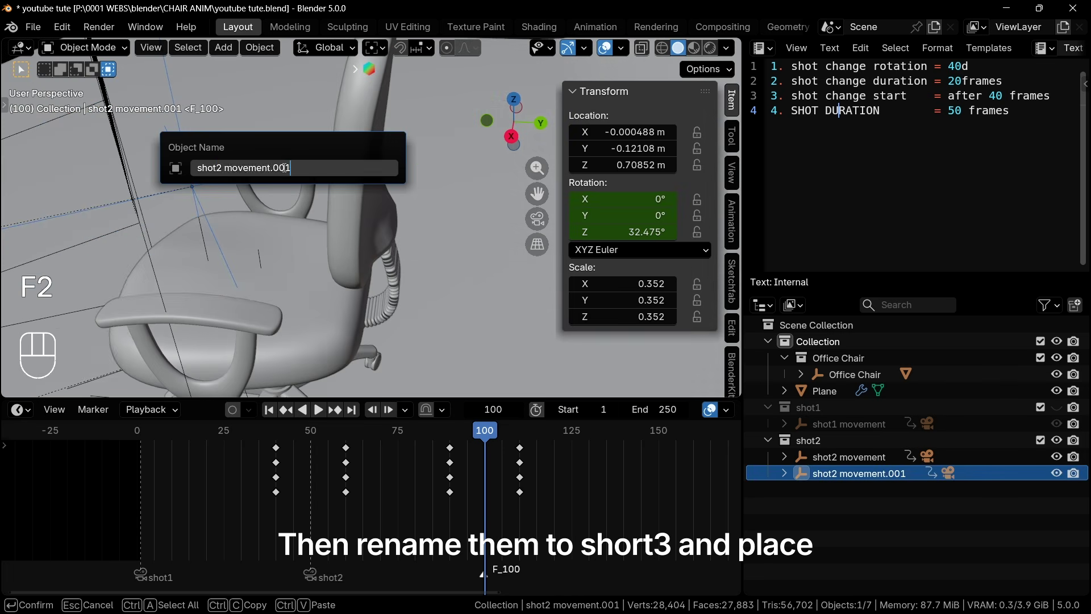
pyautogui.hotkey('ctrl', 'BackSpace')
pyautogui.hotkey('ctrl', 'Left')
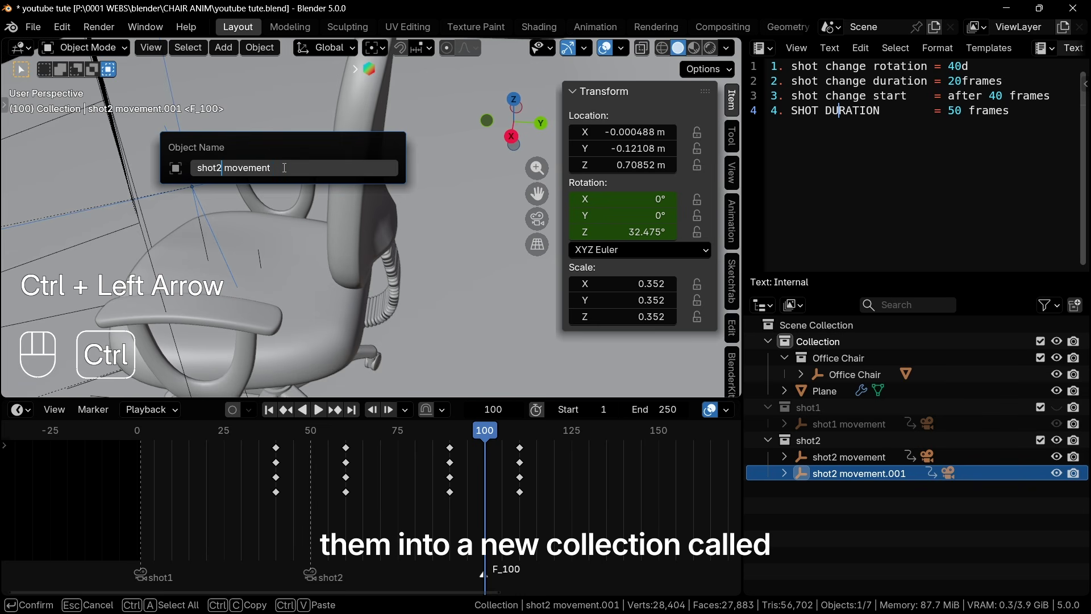
pyautogui.press('Left')
pyautogui.press('BackSpace')
pyautogui.write('3')
pyautogui.press('Return')
# Move the shot3 camera and its movement empty into a new collection named shot3
pyautogui.press('m')
pyautogui.click(245, 85)
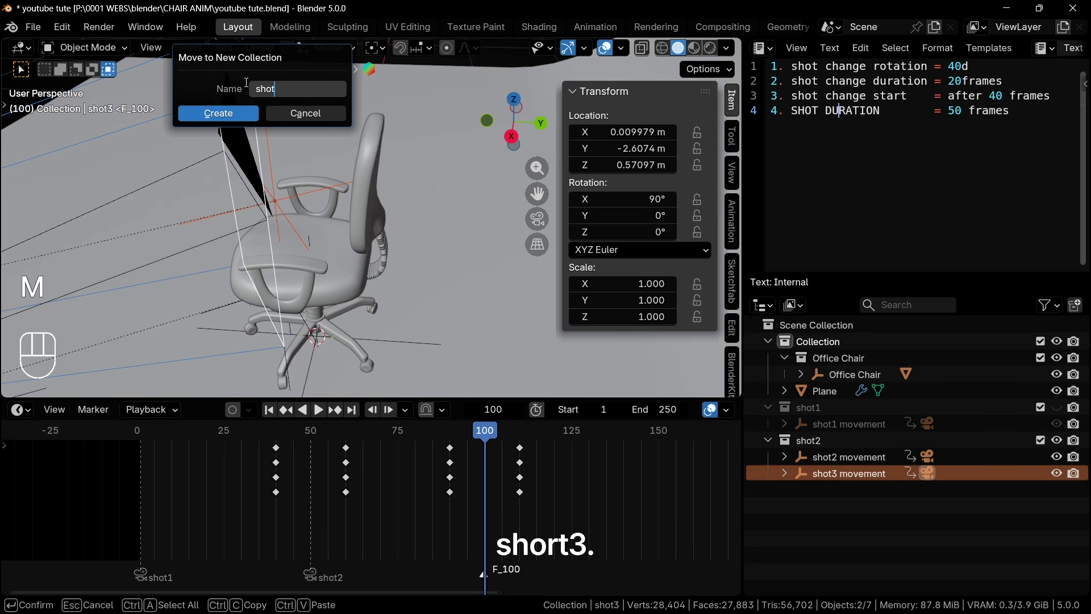
pyautogui.write('shot3')
pyautogui.press('Return')
# Delete the shot3 movement empty's inherited keyframes and move the empty along global Y to about 0.2 m
pyautogui.click(275, 454)
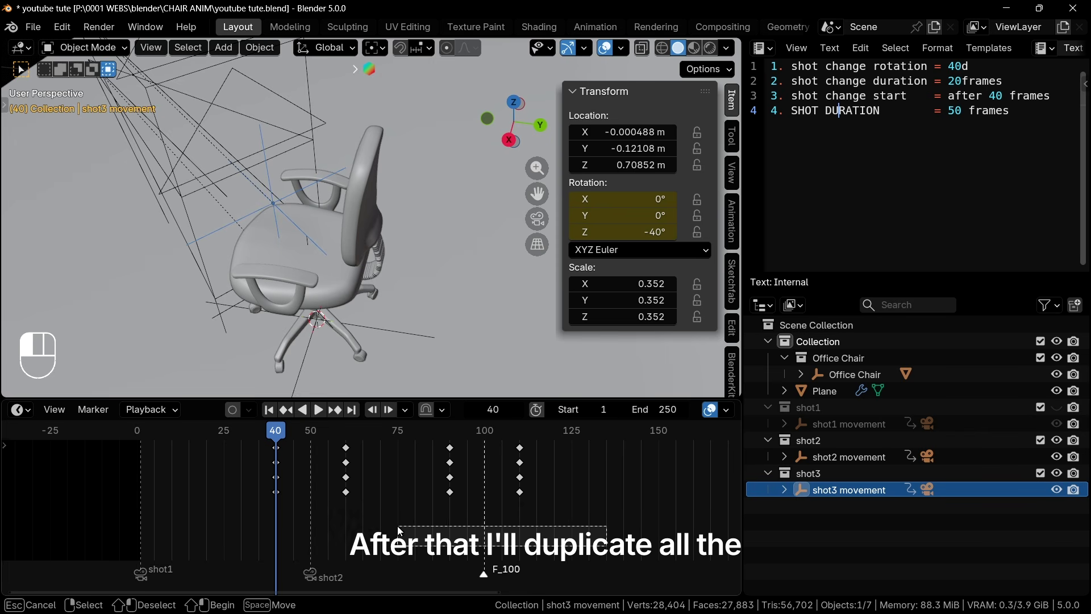
pyautogui.press('g')
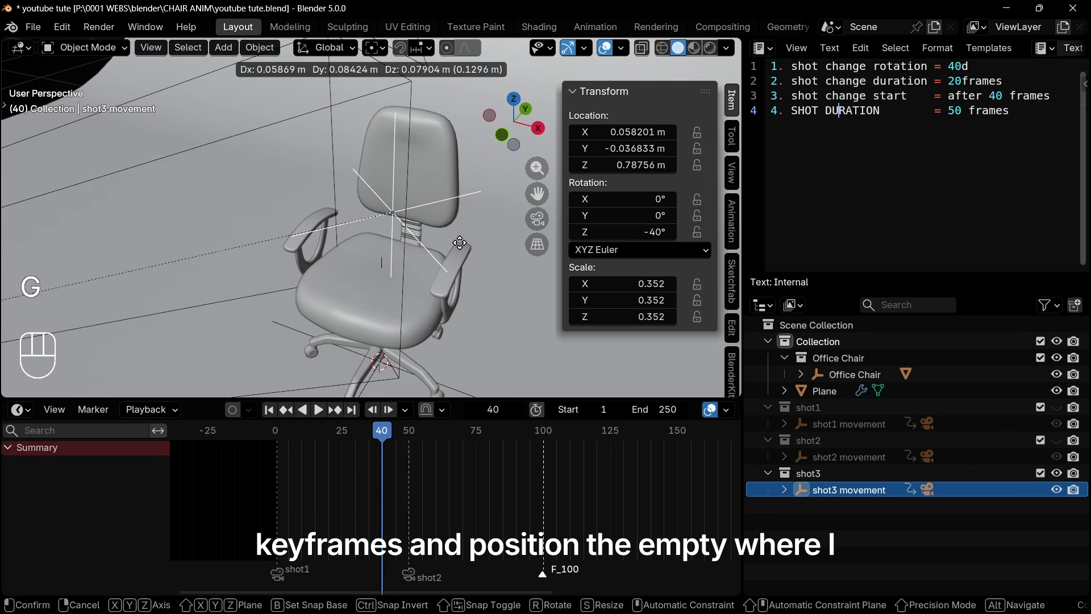
pyautogui.press('y')
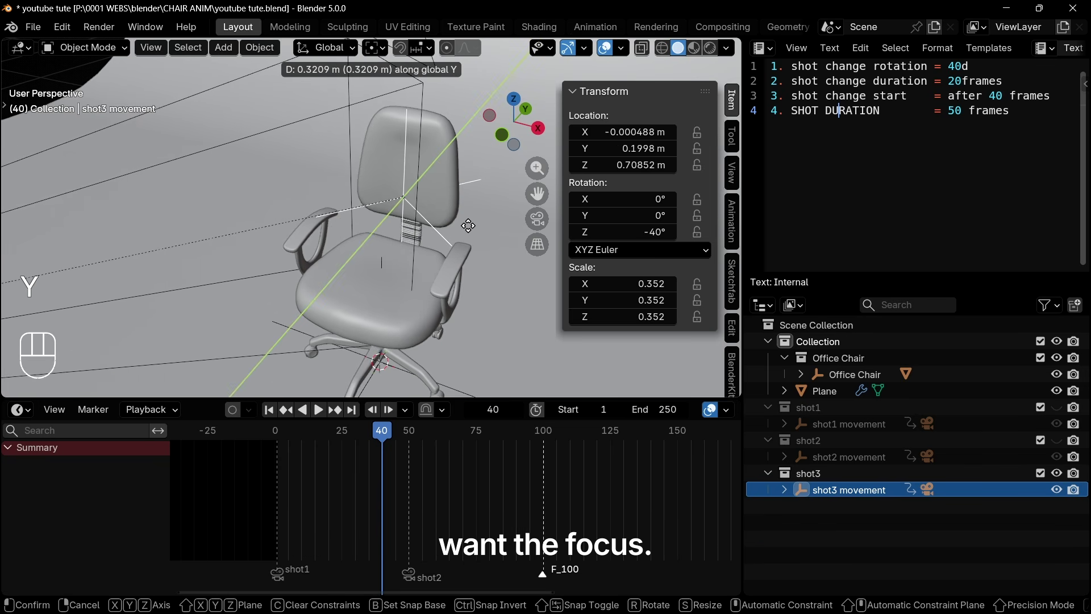
pyautogui.click(469, 230)
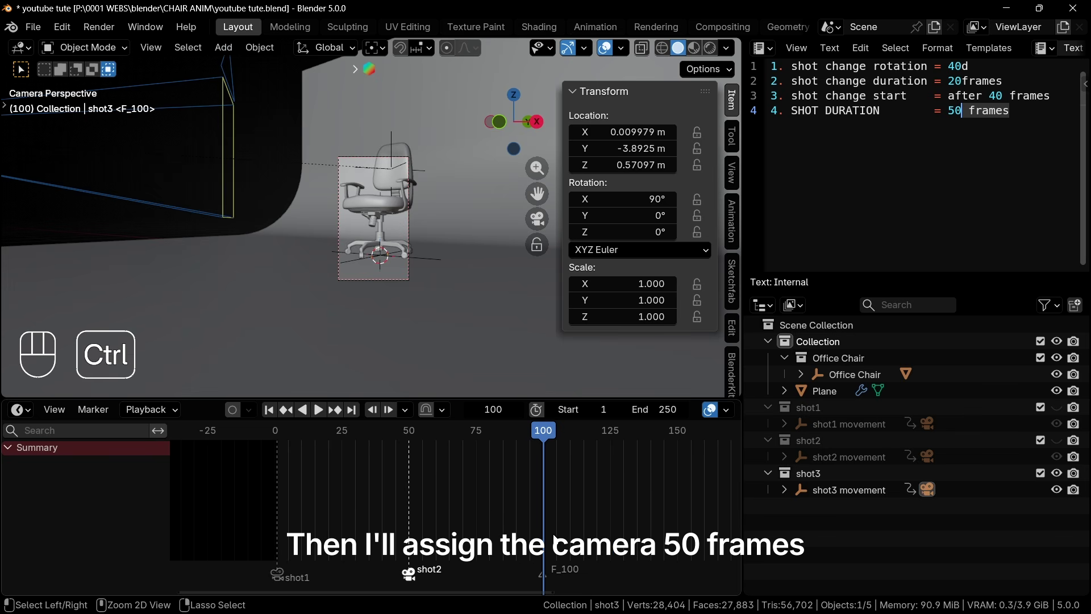
# Bind the shot3 camera to the timeline marker at frame 100
pyautogui.hotkey('ctrl', 'b')
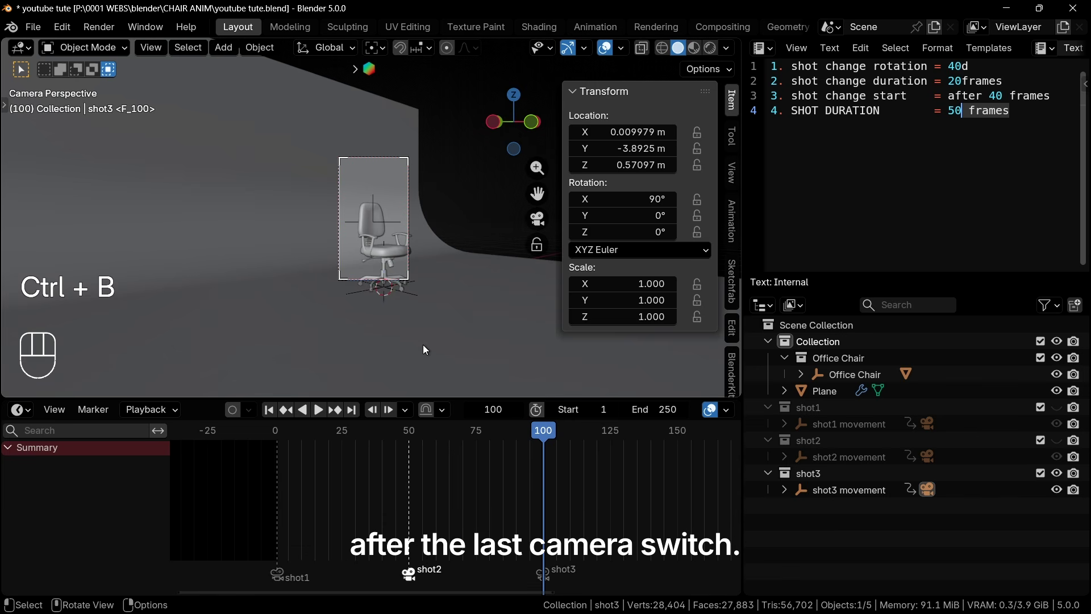
pyautogui.scroll(4, 437, 345)
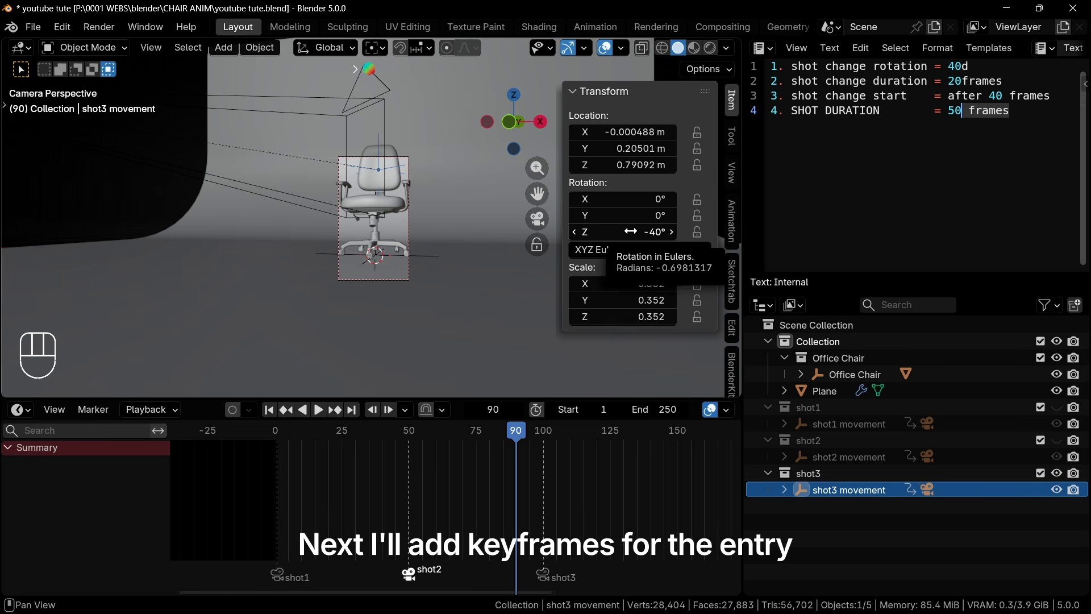
# Keyframe the shot3 movement empty's Z rotation at -40° on frame 90 and 0° on frame 110, and paste the copied easing
pyautogui.press('i')
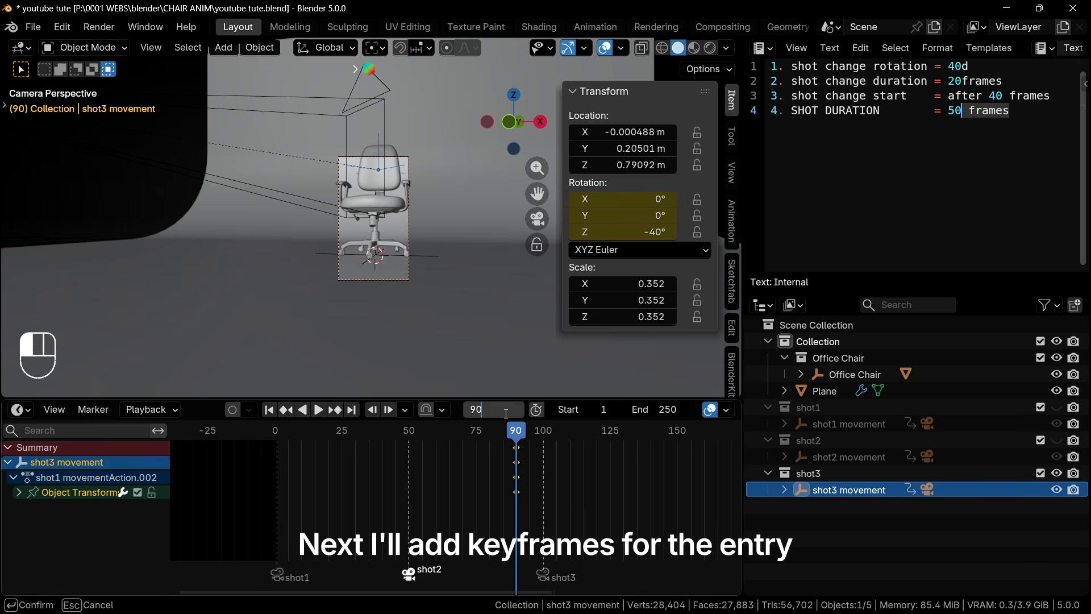
pyautogui.write('110')
pyautogui.press('Return')
pyautogui.click(644, 229)
pyautogui.write('-40d')
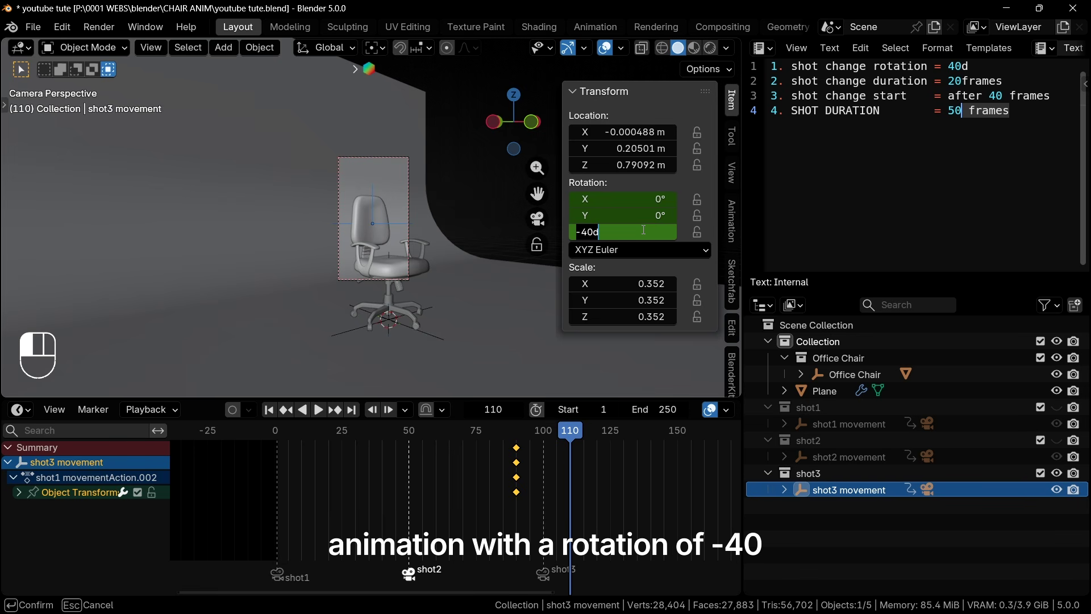
pyautogui.press('Return')
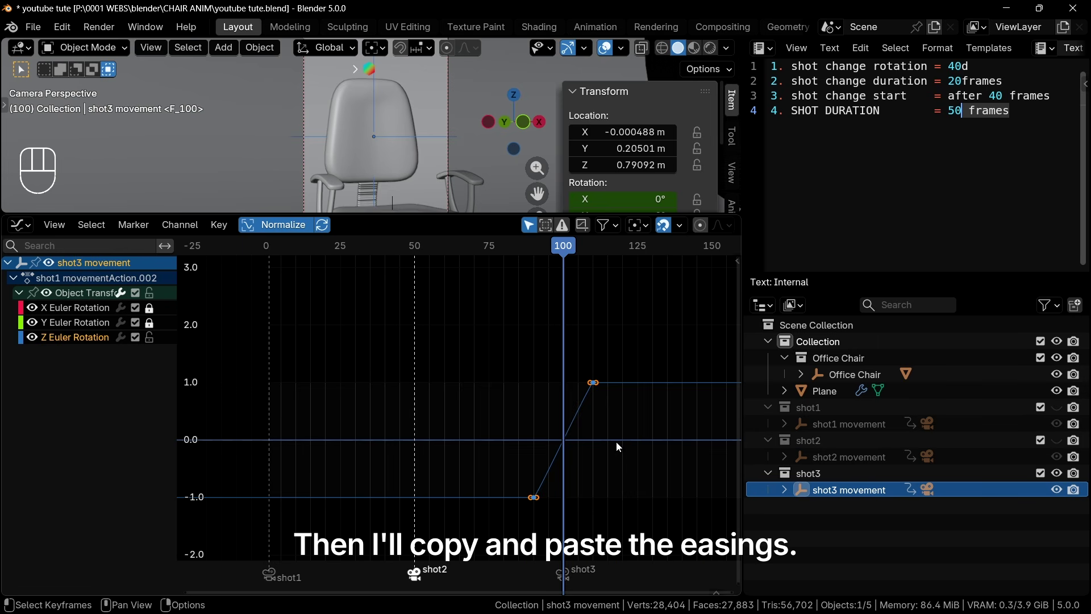
pyautogui.press('n')
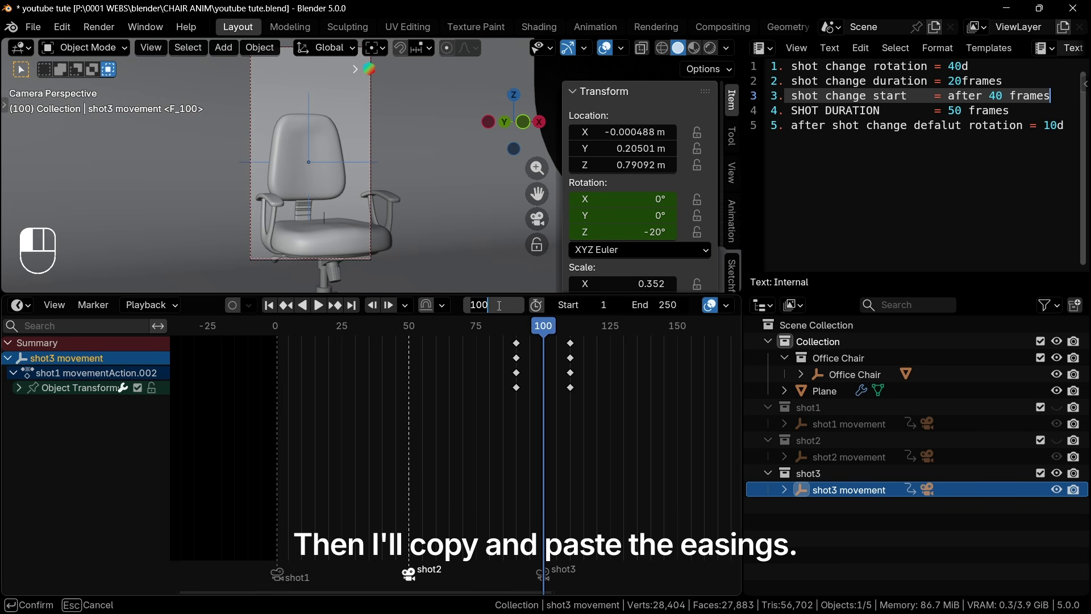
# Set and keyframe the shot3 movement empty's Z rotation to 10° at frame 140
pyautogui.click(499, 307)
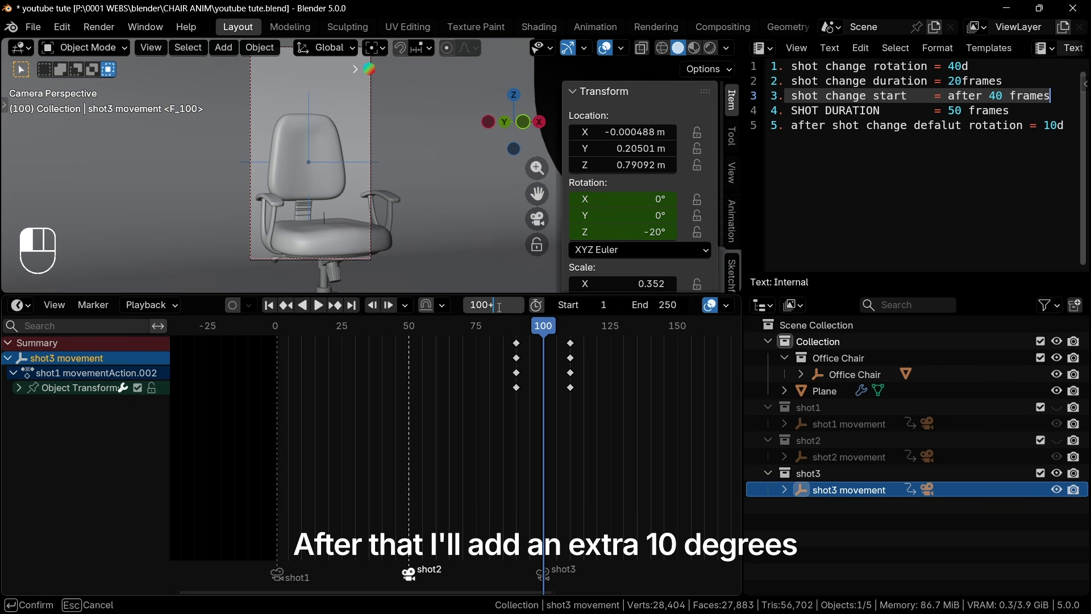
pyautogui.press('Return')
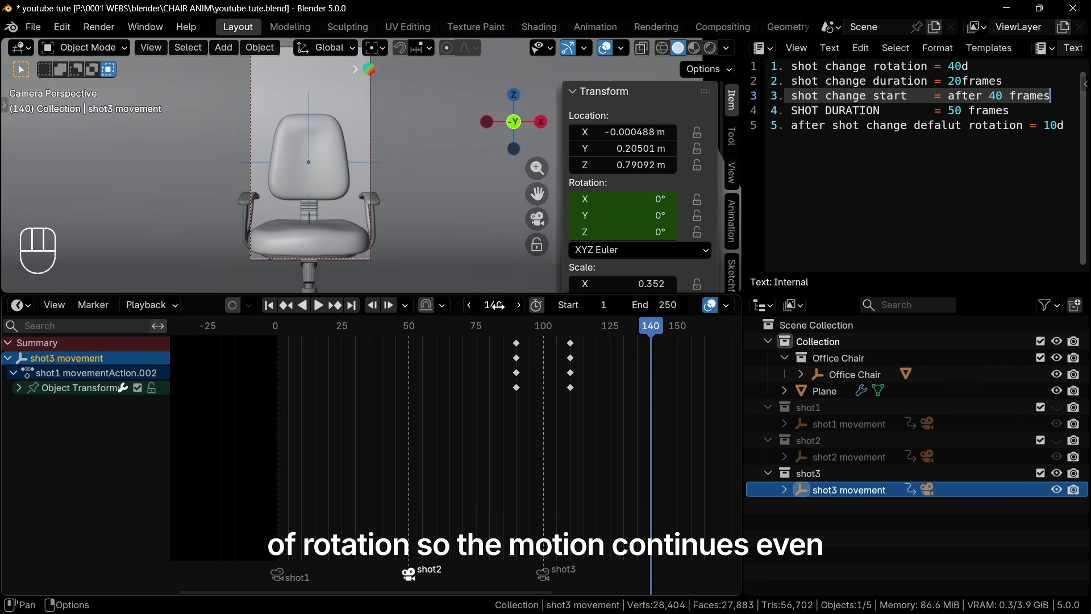
pyautogui.click(625, 229)
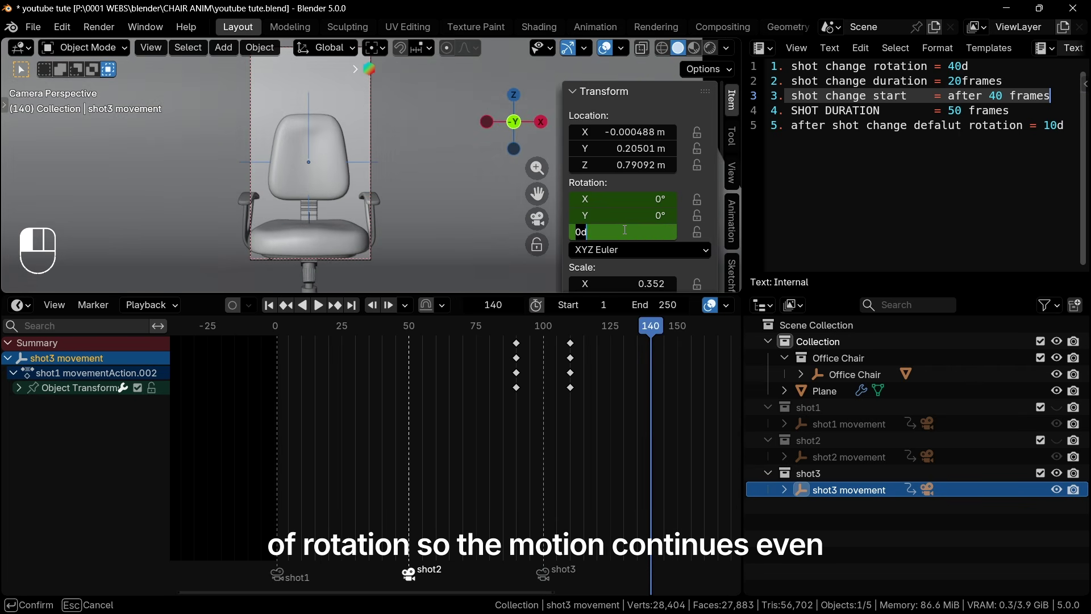
pyautogui.write('10')
pyautogui.press('Return')
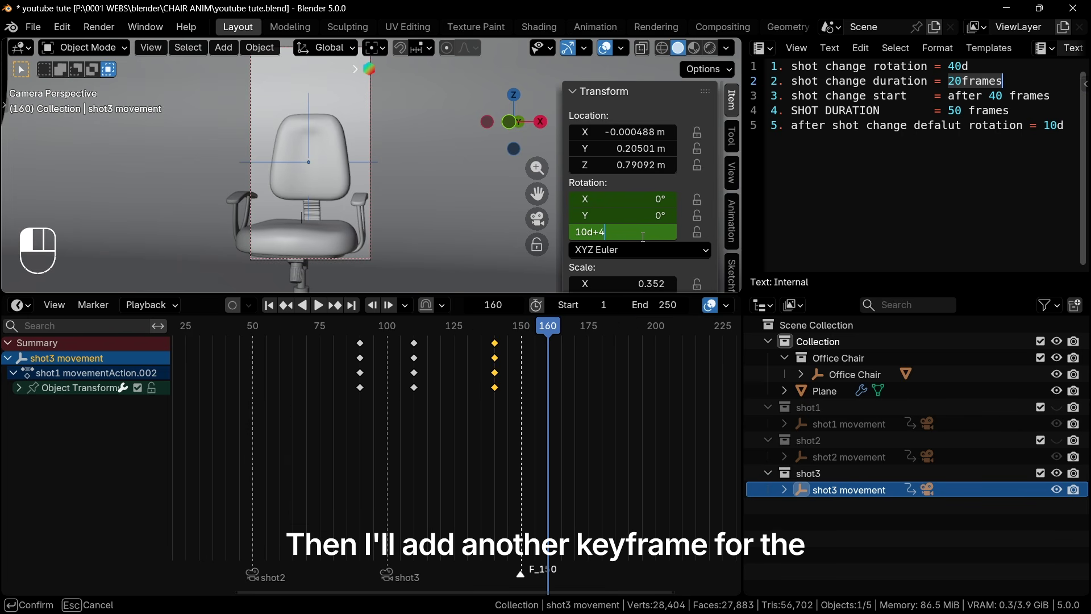
# Keyframe the shot3 movement empty's Z rotation at 50° on frame 160 and paste the copied easing onto this exit rotation
pyautogui.write('0')
pyautogui.press('Return')
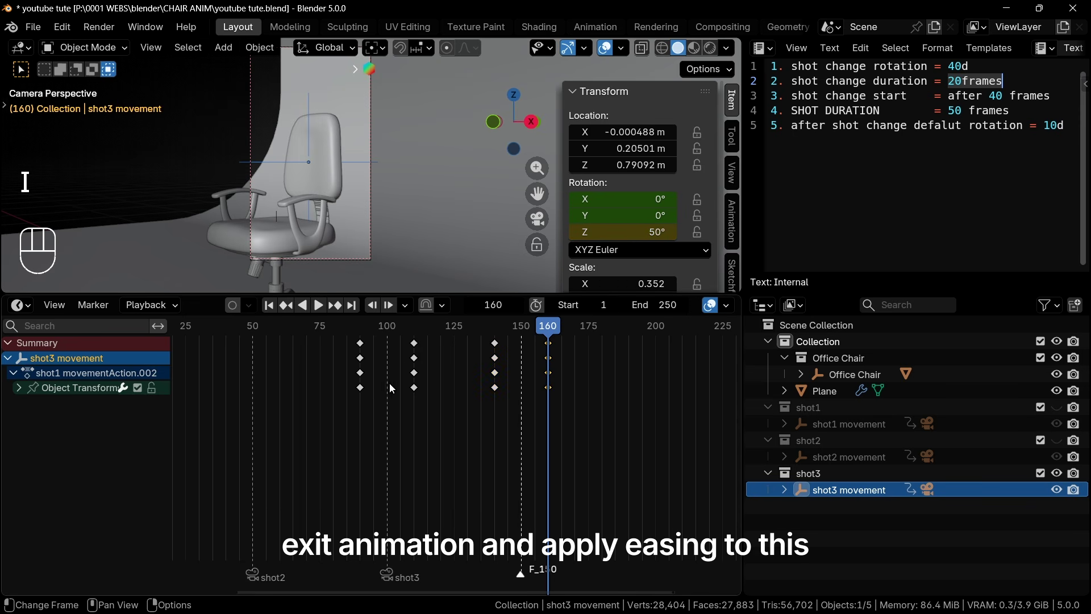
pyautogui.hotkey('ctrl', 'Tab')
pyautogui.press('n')
pyautogui.click(659, 501)
pyautogui.scroll(20, 341, 466)
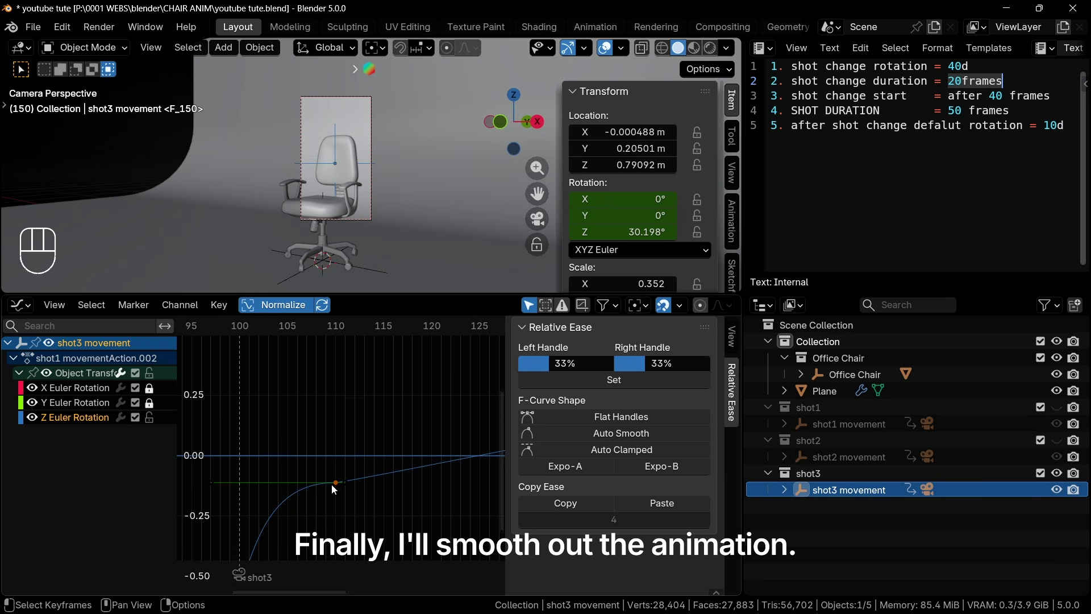
# Rotate the Z rotation curve's handles at the frame 110 and frame 140 keyframes to smooth the transitions into the slow section
pyautogui.click(333, 482)
pyautogui.moveTo(392, 502); pyautogui.dragTo(369, 484, button='middle')
pyautogui.press('r')
pyautogui.click(311, 580)
pyautogui.moveTo(477, 443); pyautogui.dragTo(370, 483, button='middle')
pyautogui.scroll(3, 370, 480)
pyautogui.click(368, 459)
pyautogui.press('r')
pyautogui.click(282, 356)
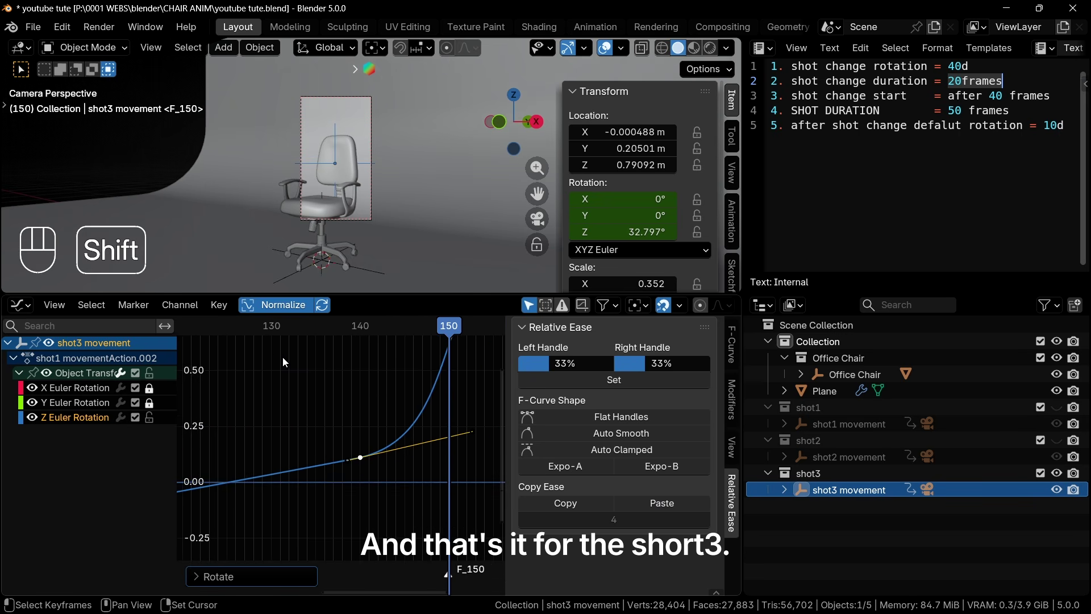
# Play the animation from the first frame to check shot3's camera movement
pyautogui.hotkey('shift', 'Left')
pyautogui.press('space')
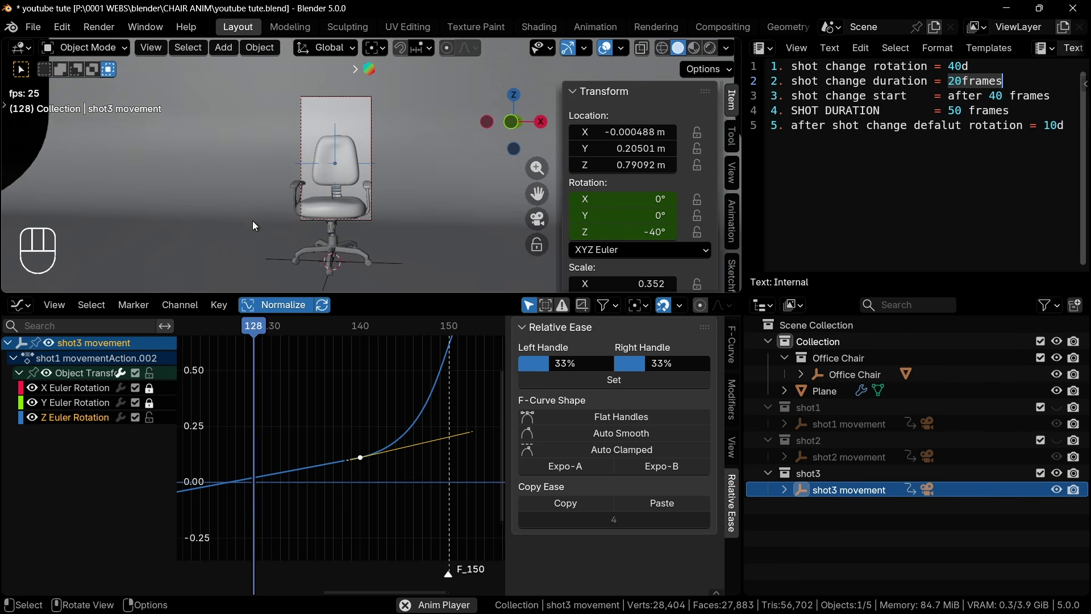
pyautogui.press('space')
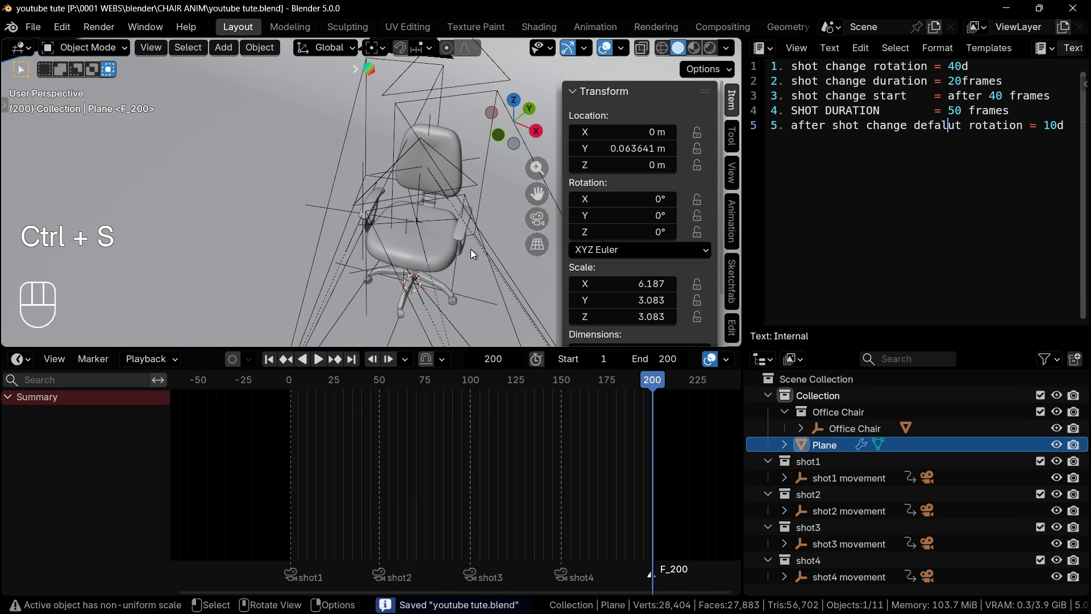
# Hide the shot1, shot2 and shot3 collections and create a full copy of the scene
pyautogui.moveTo(472, 250); pyautogui.dragTo(1058, 472, button='middle')
pyautogui.click(1056, 461)
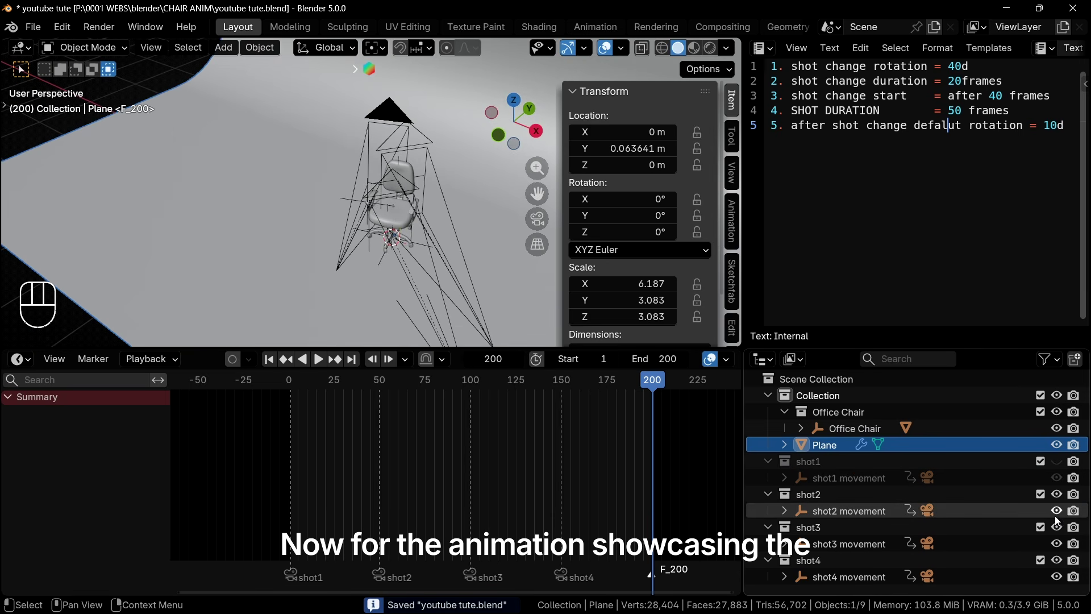
pyautogui.click(1057, 494)
pyautogui.click(1056, 528)
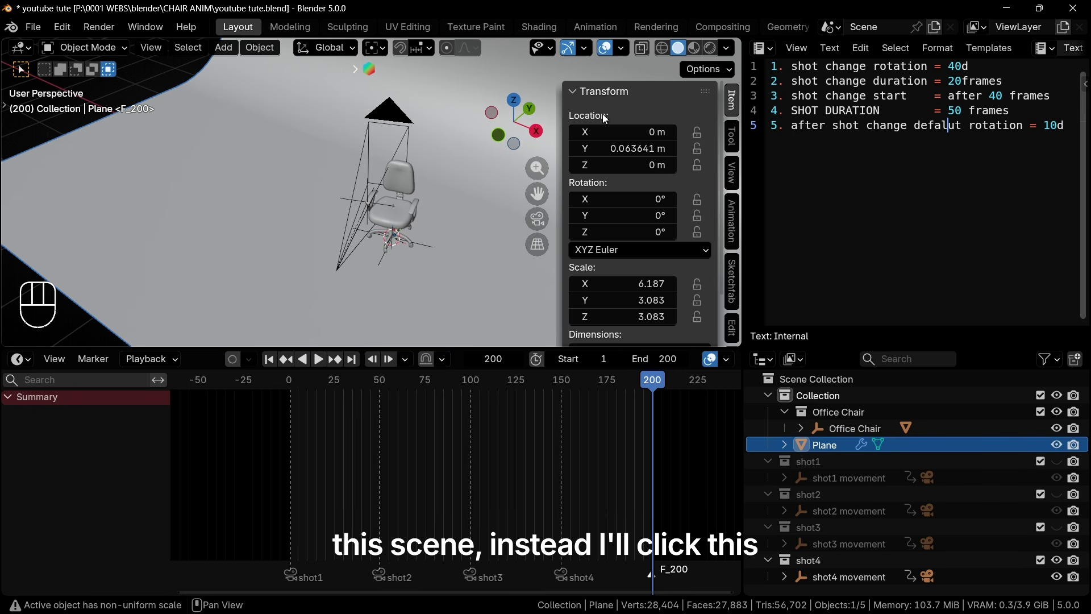
pyautogui.click(935, 29)
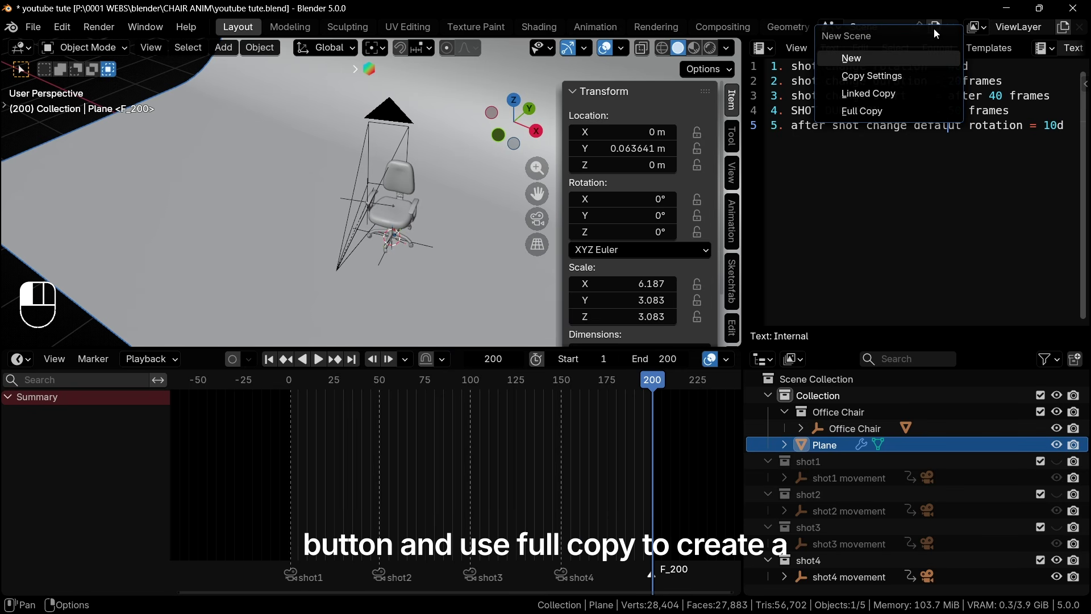
pyautogui.click(856, 113)
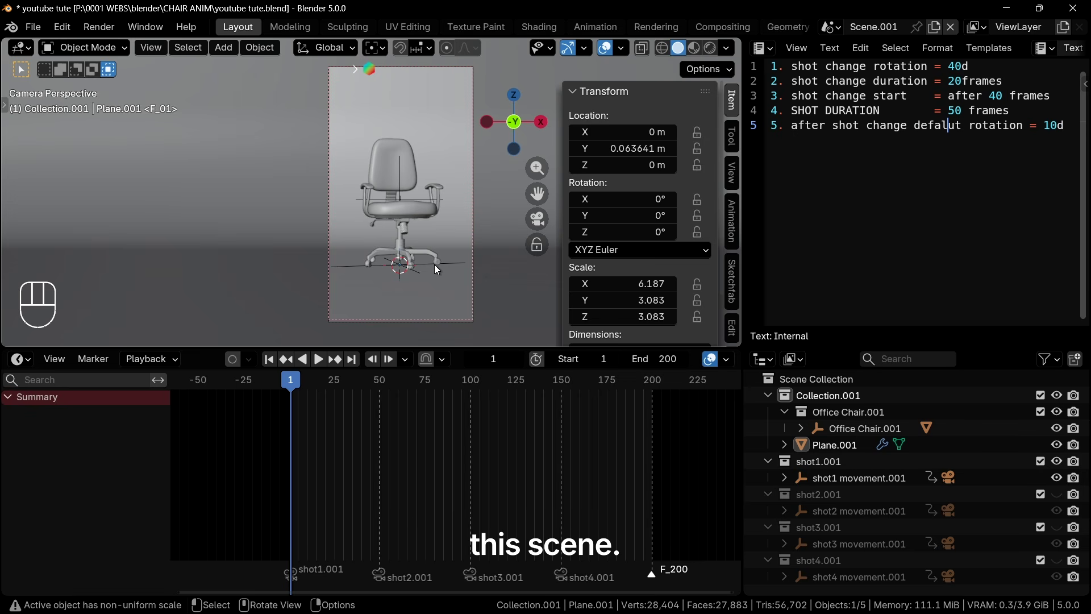
# Rotate the Office Chair.001 empty in the copied scene about global Z by about 140°
pyautogui.click(447, 265)
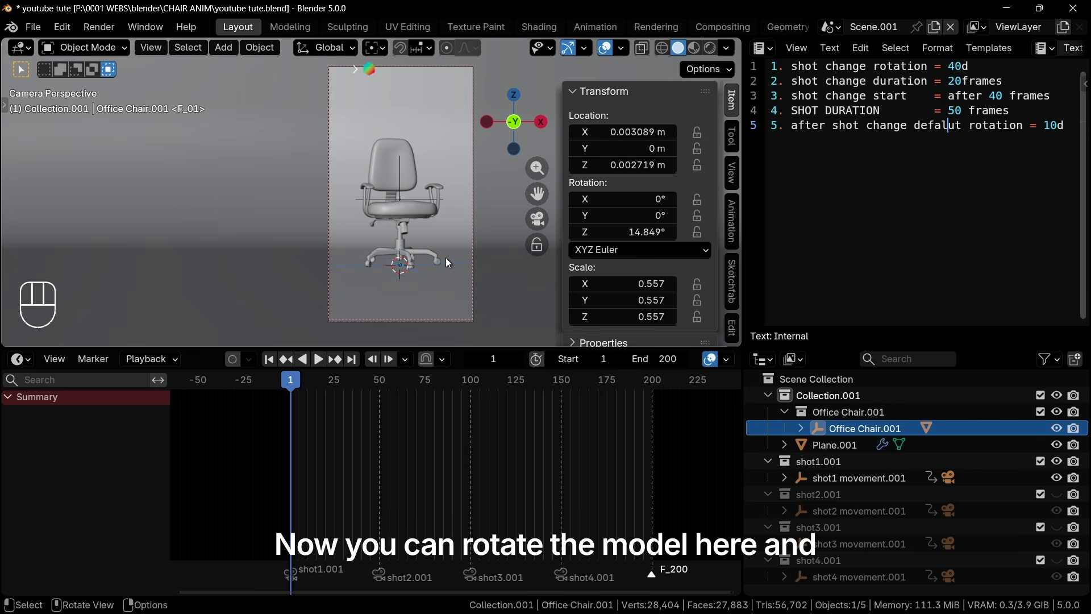
pyautogui.press('r')
pyautogui.press('z')
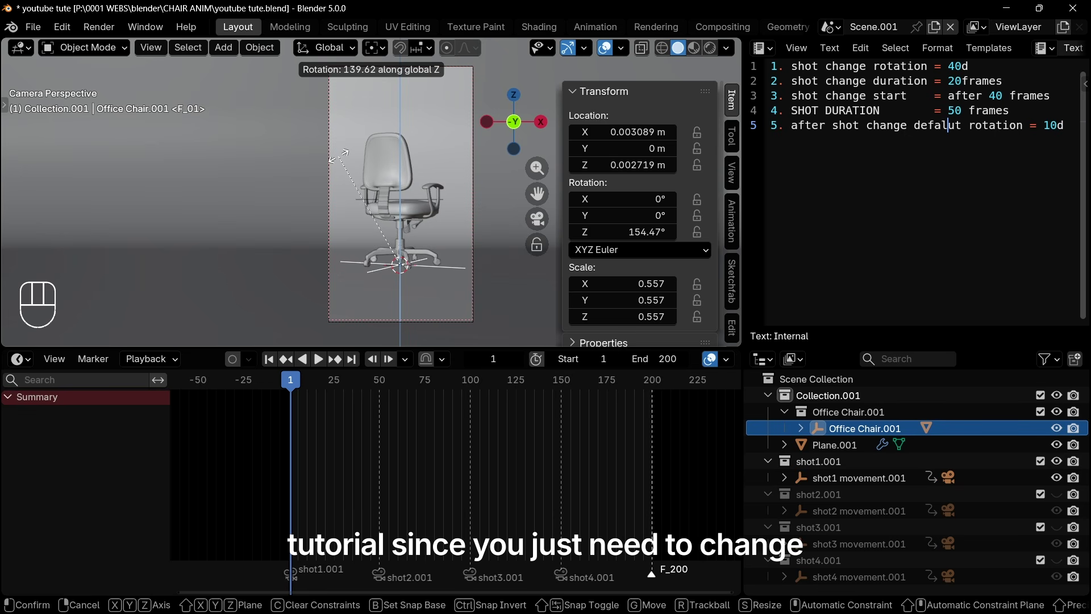
pyautogui.click(341, 159)
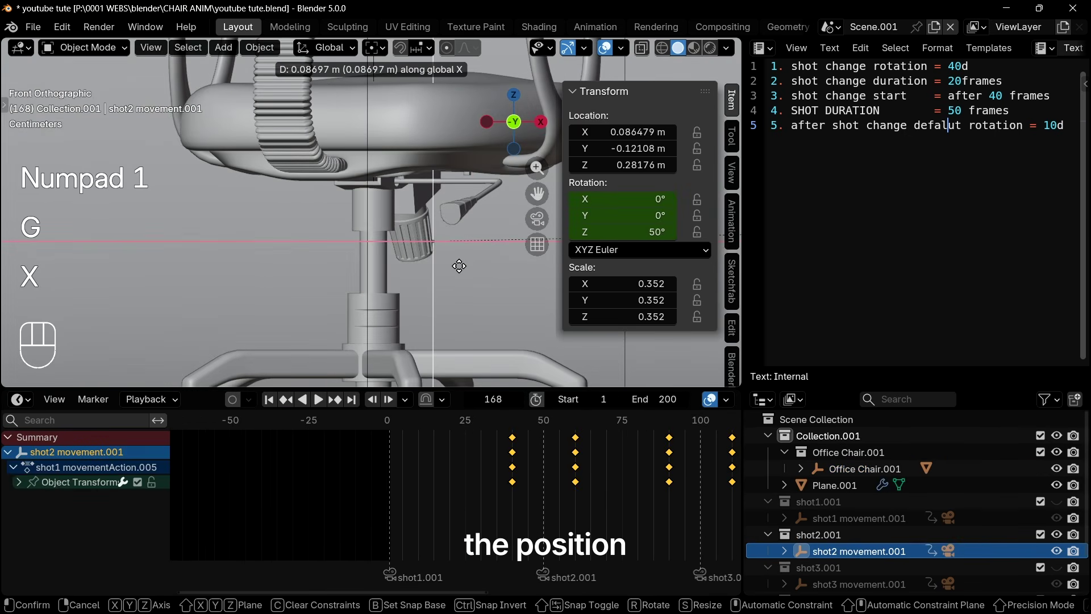
# Move the shot2 movement.001 empty along global X toward the adjustment knob beneath the seat
pyautogui.click(480, 267)
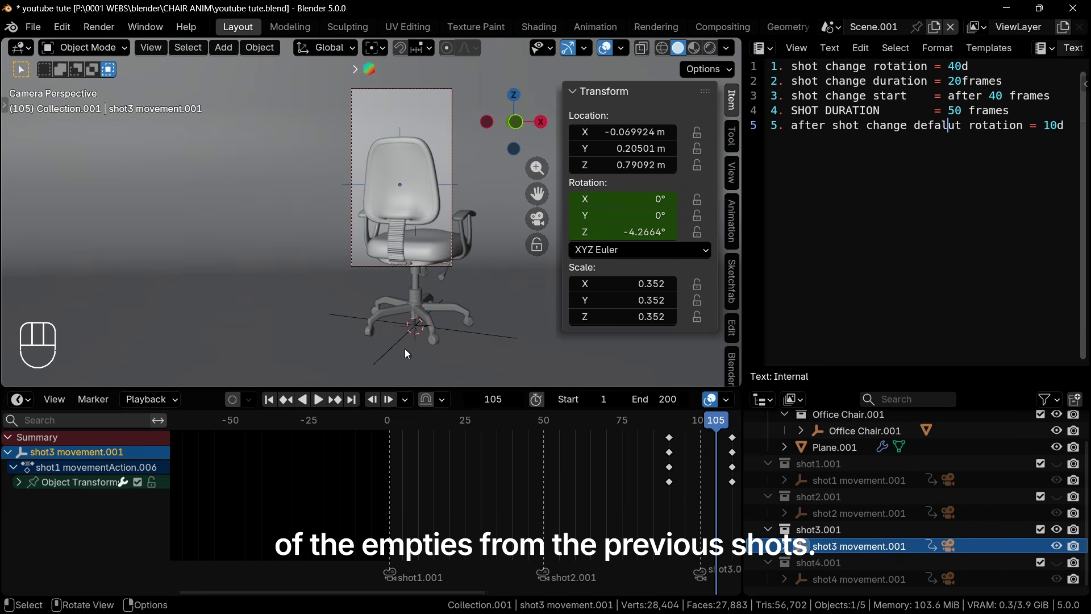
# Lower the shot3 movement.001 empty to about 0.14 m in Z and move it along Y to about -0.01 m
pyautogui.press('KP_3')
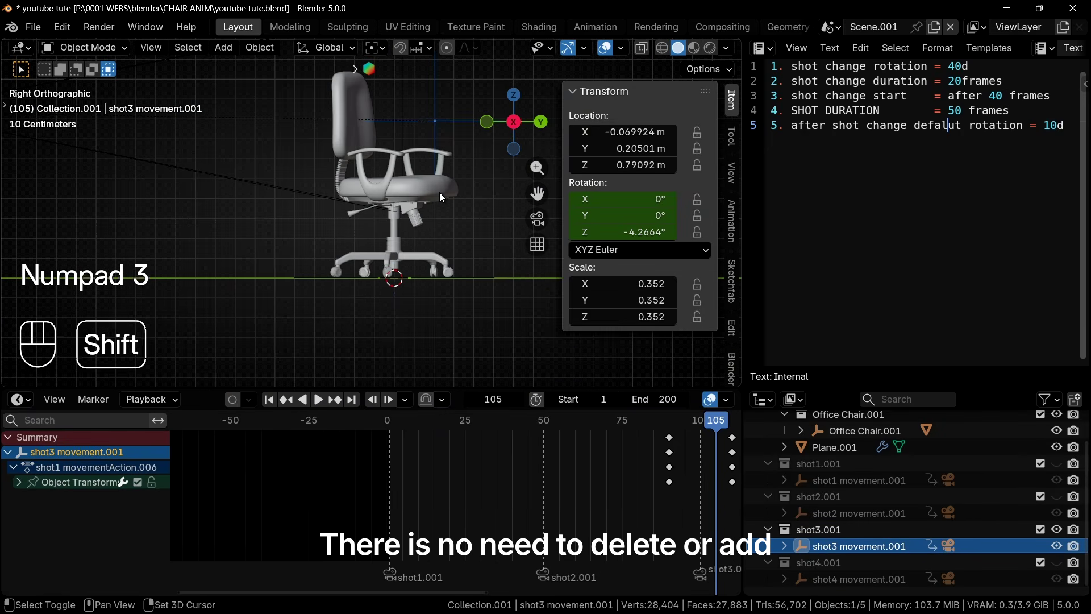
pyautogui.press('g')
pyautogui.press('z')
pyautogui.click(410, 322)
pyautogui.press('g')
pyautogui.press('y')
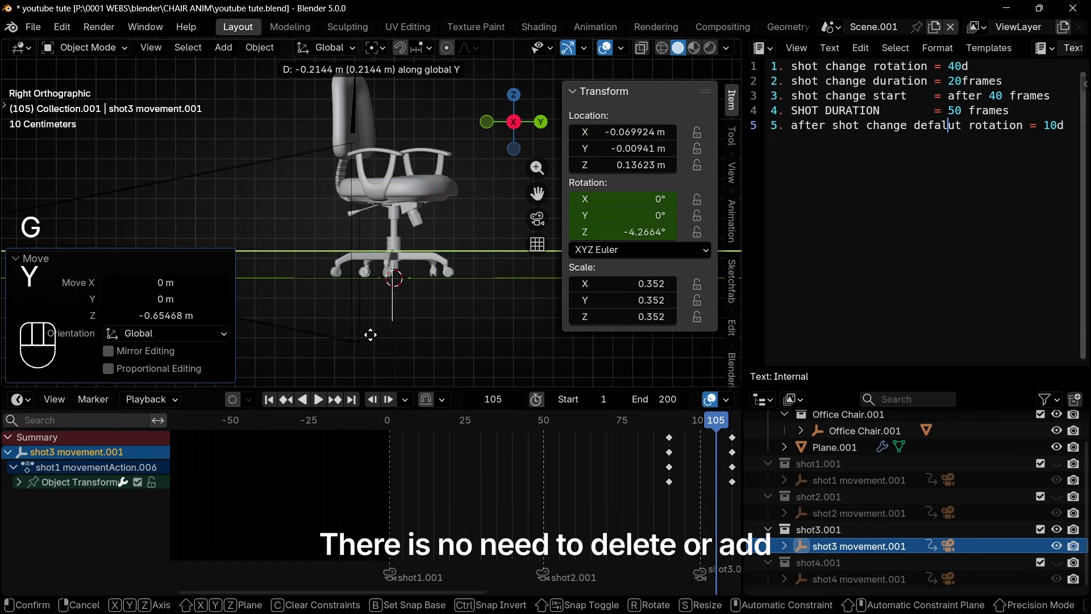
pyautogui.click(378, 321)
# Play the animation through the camera view to check the repositioned shot3.001
pyautogui.click(603, 420)
pyautogui.press('KP_0')
pyautogui.press('space')
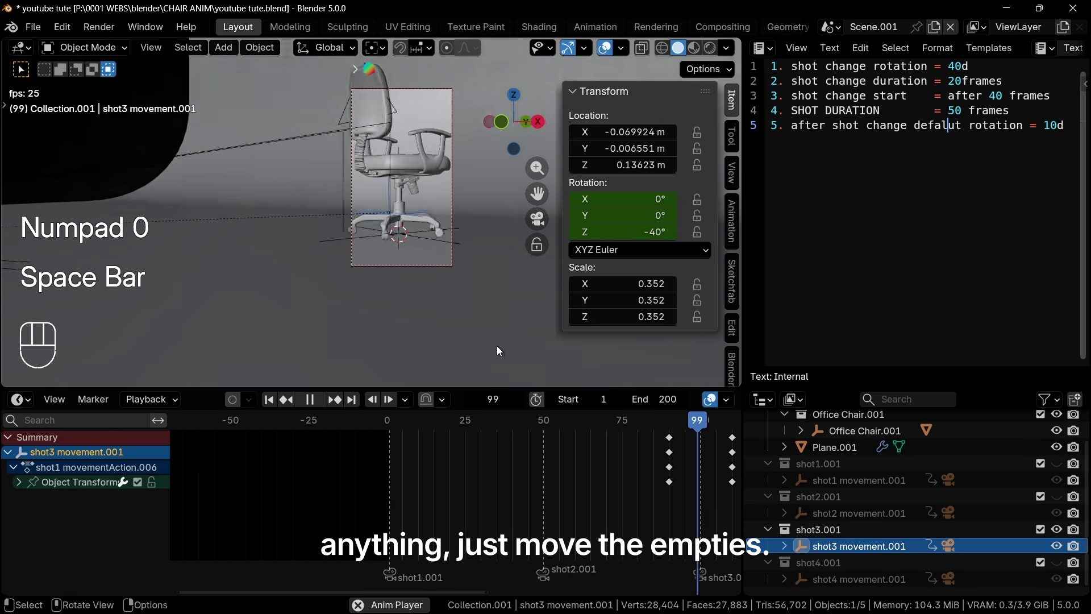
pyautogui.press('space')
pyautogui.press('space')
pyautogui.press('space')
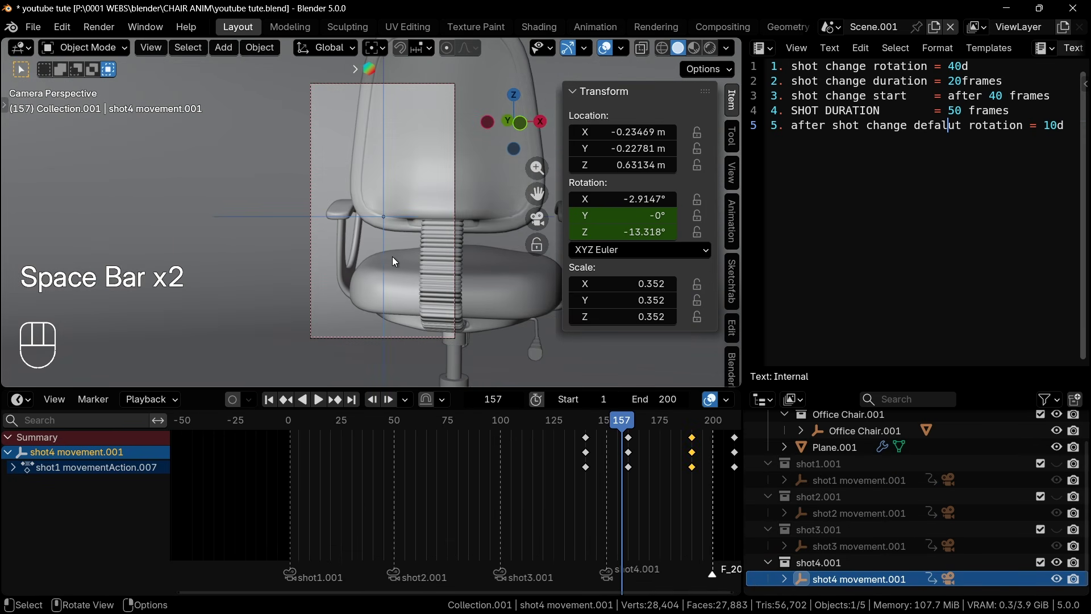
# Lower the shot4 movement.001 empty to about 0.05 m in Z and move it along X to about 0.08 m
pyautogui.press('g')
pyautogui.press('z')
pyautogui.click(416, 316)
pyautogui.press('g')
pyautogui.press('x')
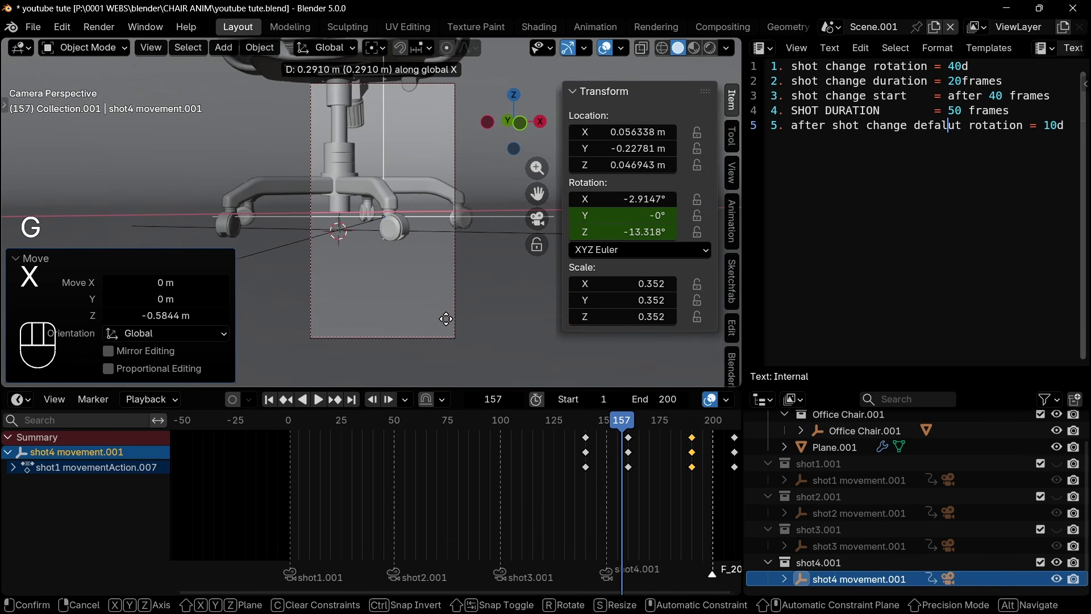
pyautogui.click(464, 316)
# Move the shot4 movement.001 empty along Y to about -0.29 m and play the animation from the start
pyautogui.scroll(3, 449, 301)
pyautogui.press('KP_3')
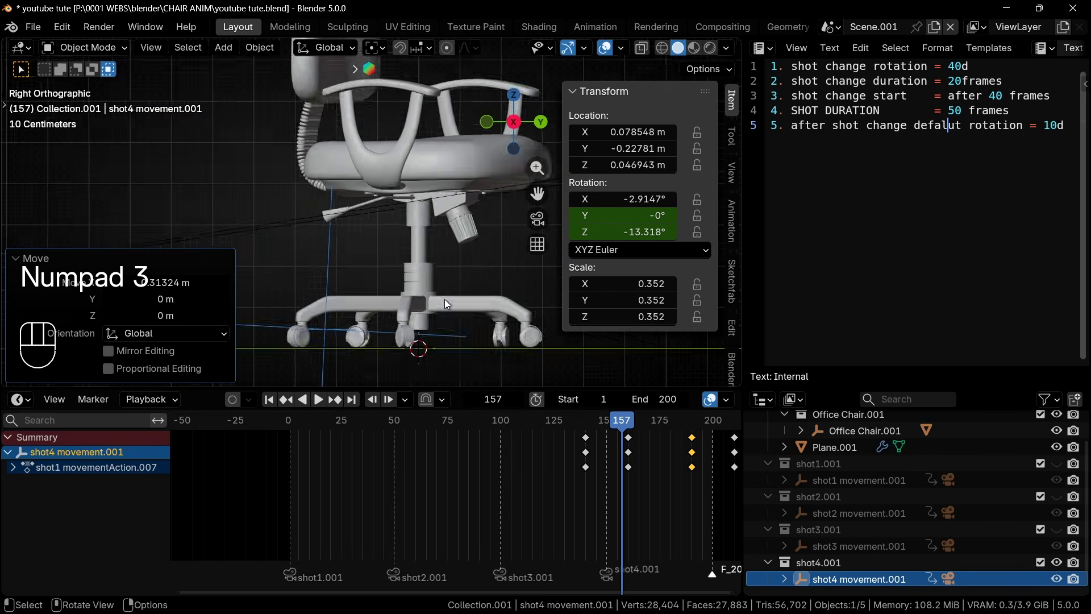
pyautogui.scroll(4, 432, 261)
pyautogui.press('g')
pyautogui.press('y')
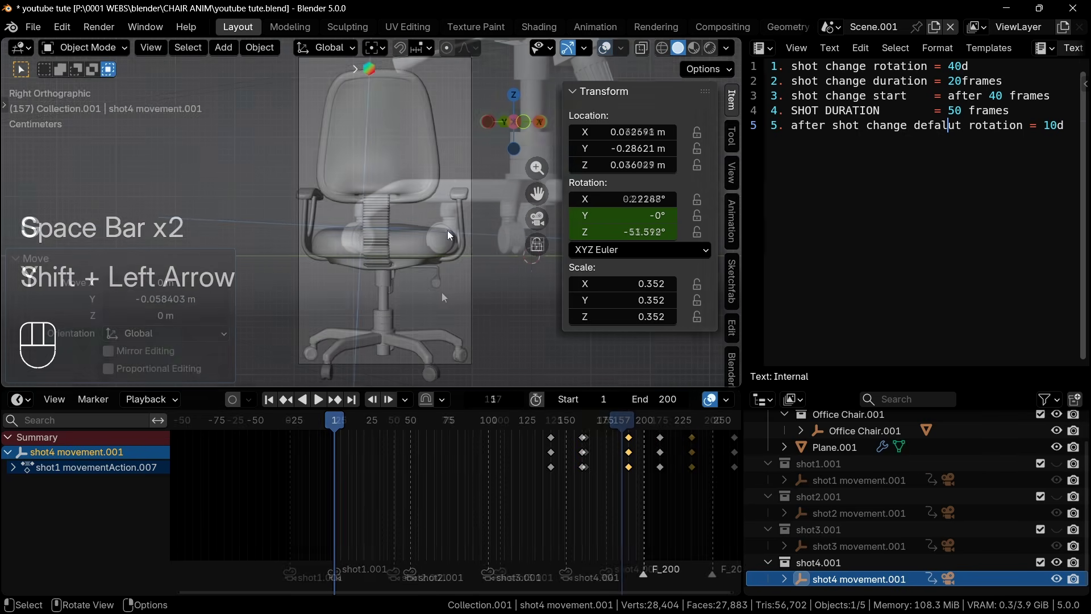
pyautogui.press('space')
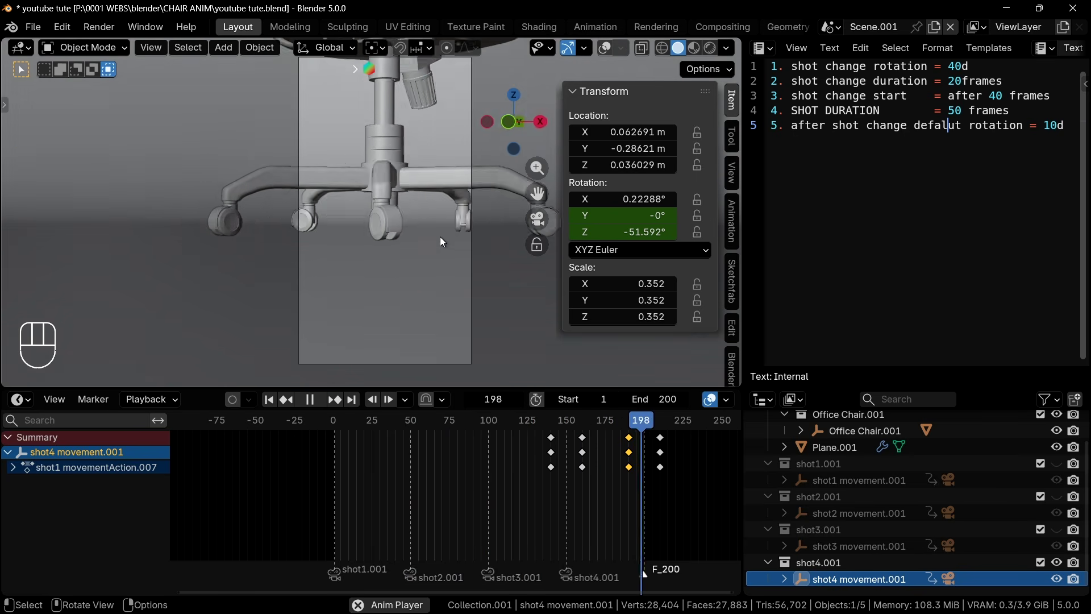
# Stop playback, switch back to the original Scene and create a full copy of it
pyautogui.press('space')
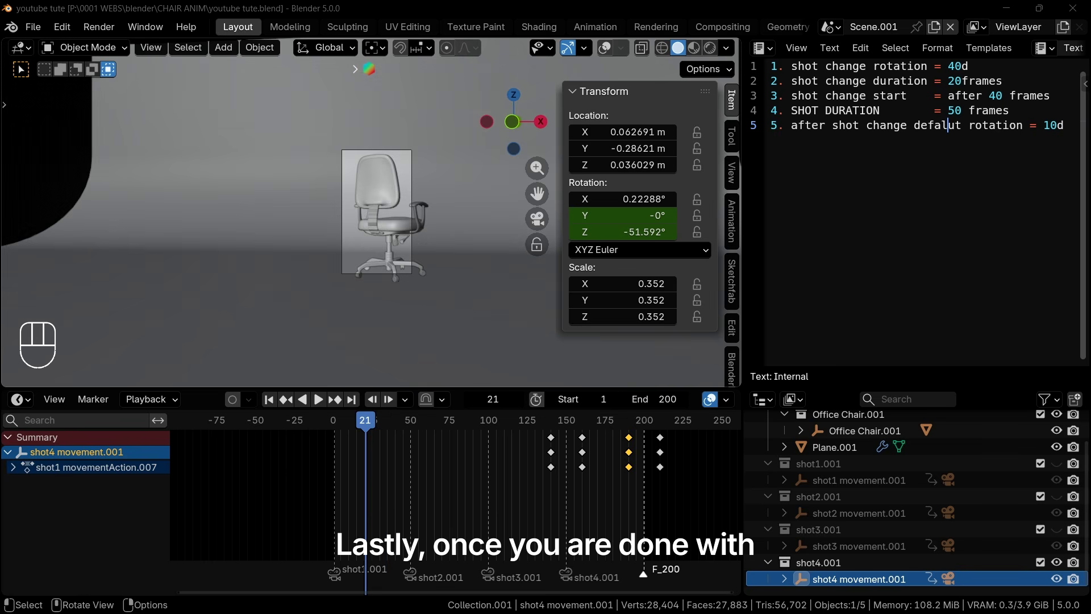
pyautogui.click(831, 27)
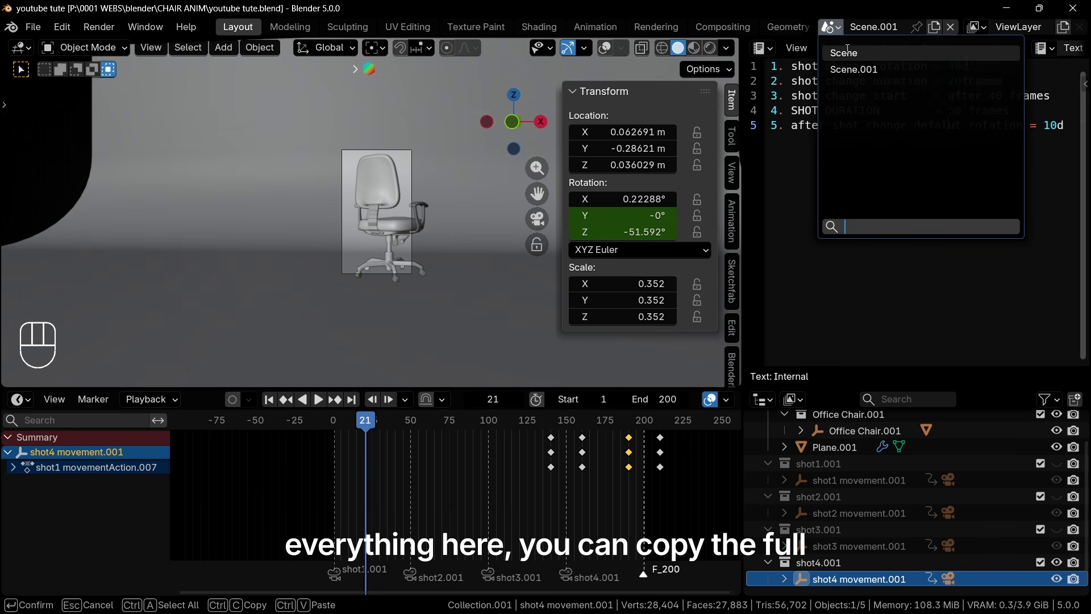
pyautogui.click(843, 52)
pyautogui.click(934, 27)
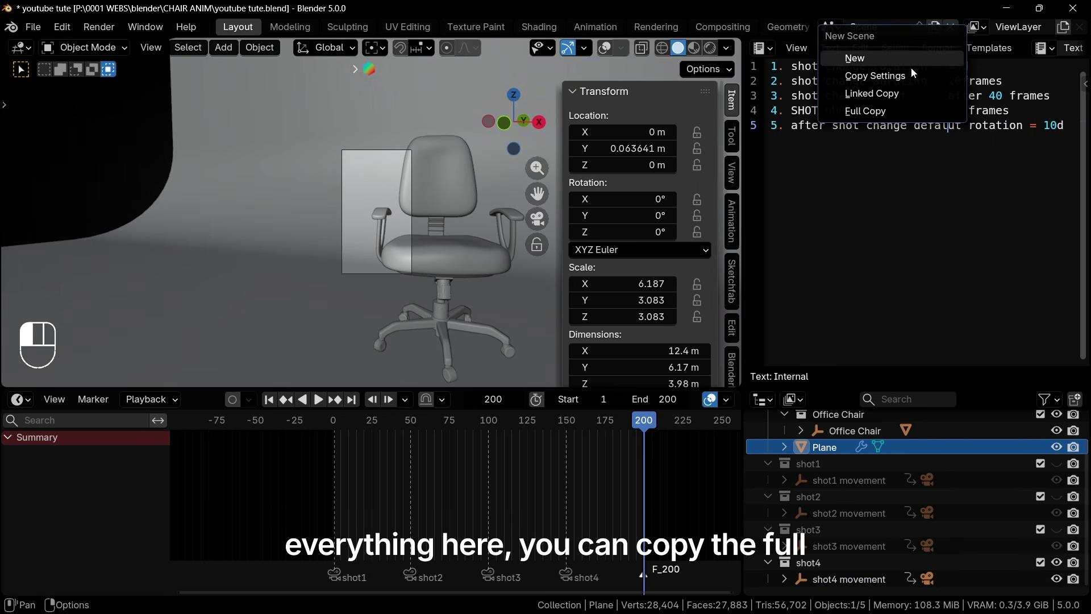
pyautogui.click(895, 107)
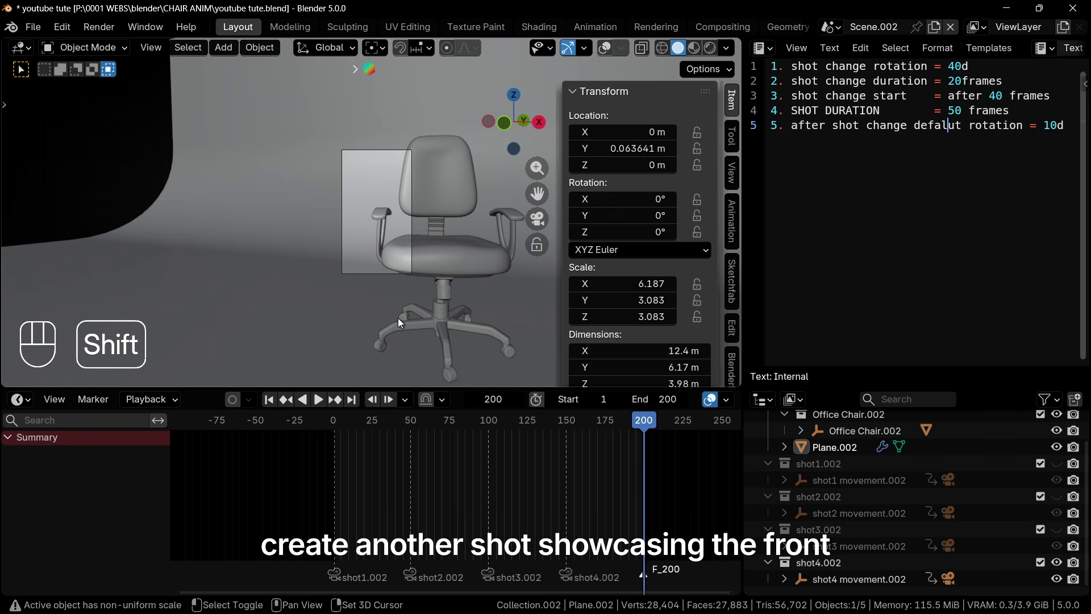
# Play the copied scene's animation from the start through the camera view to check its first shot
pyautogui.hotkey('shift', 'Left')
pyautogui.press('space')
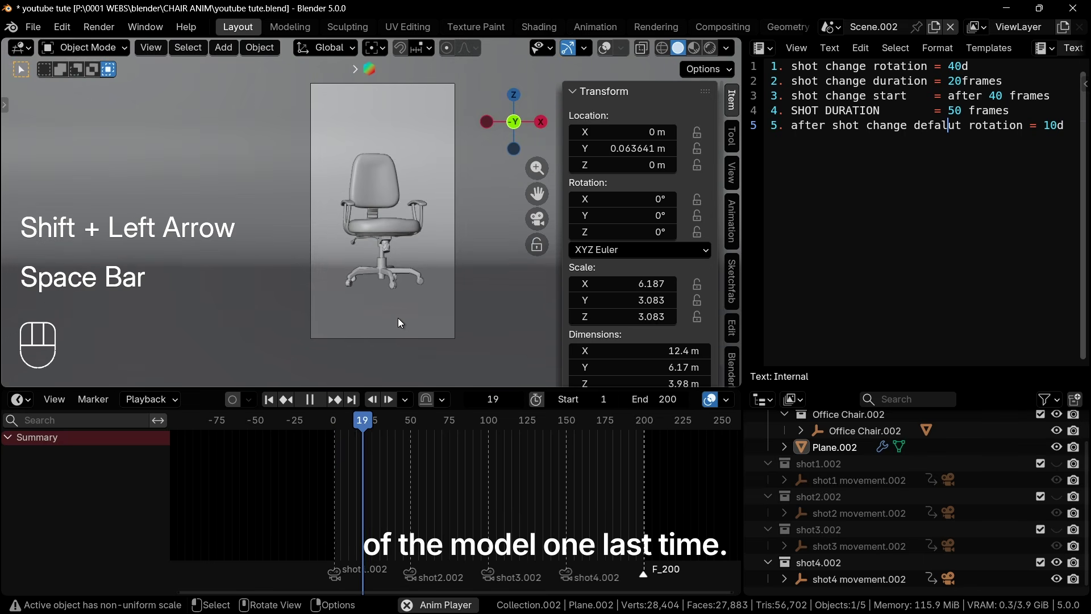
pyautogui.press('space')
pyautogui.hotkey('shift', 'Left')
pyautogui.press('space')
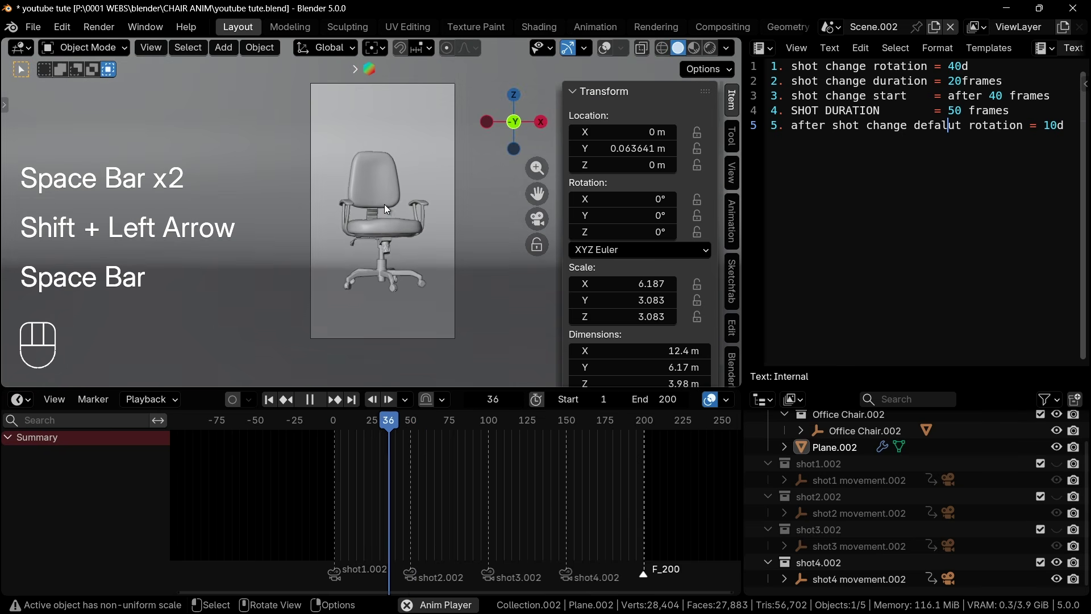
pyautogui.press('space')
# Select the shot1 movement.002 empty and limit the animation's end frame to 50
pyautogui.click(858, 480)
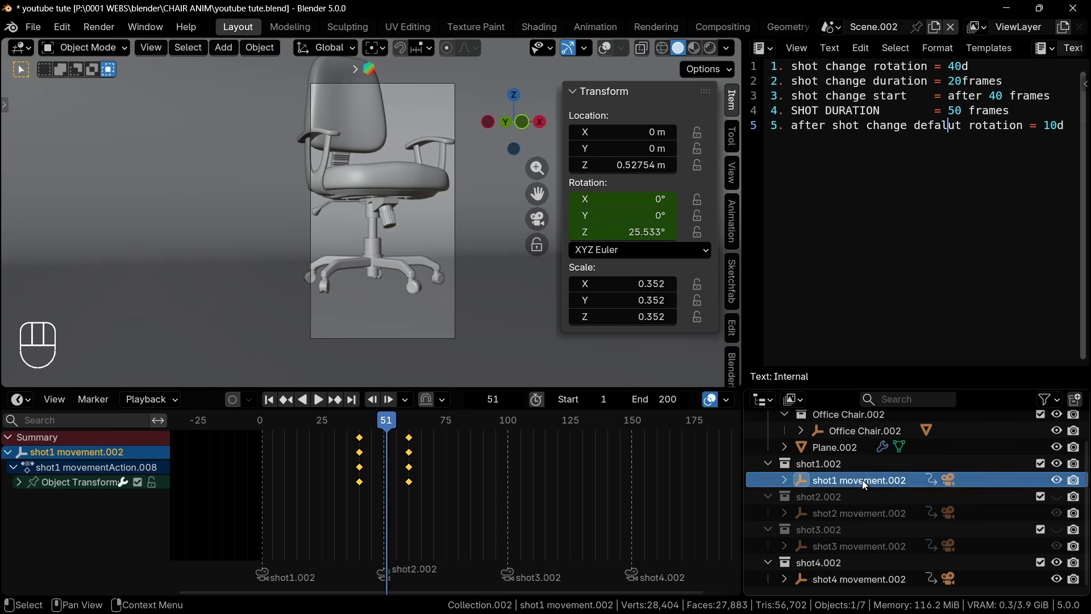
pyautogui.moveTo(386, 420); pyautogui.dragTo(262, 436)
pyautogui.write('50')
pyautogui.press('Return')
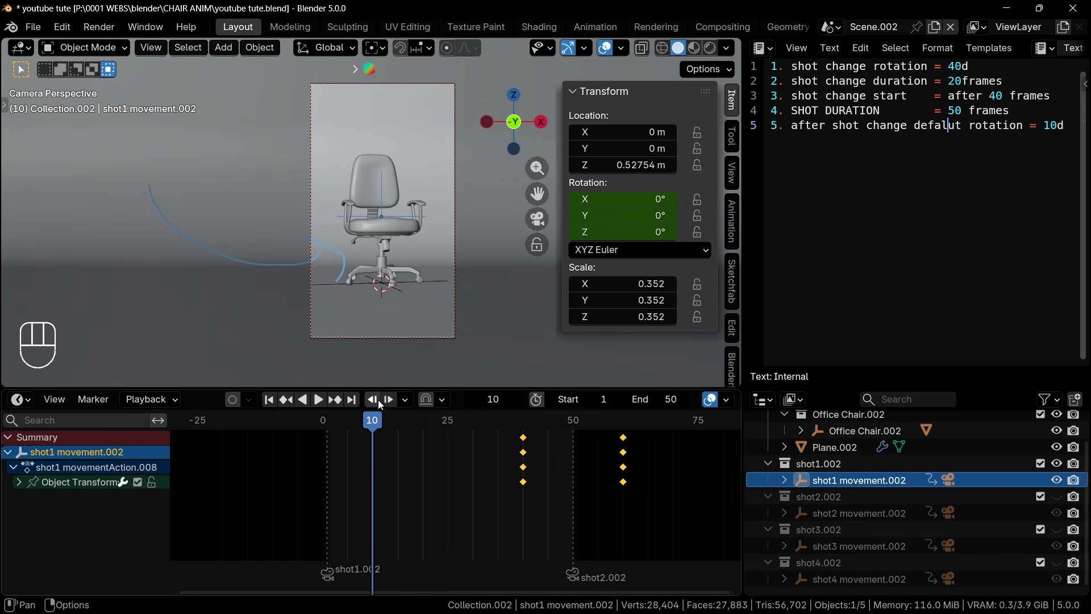
# Insert a rotation keyframe for shot1 movement.002 at frame 10 and shift all its keyframes 10 frames later
pyautogui.scroll(2, 391, 192)
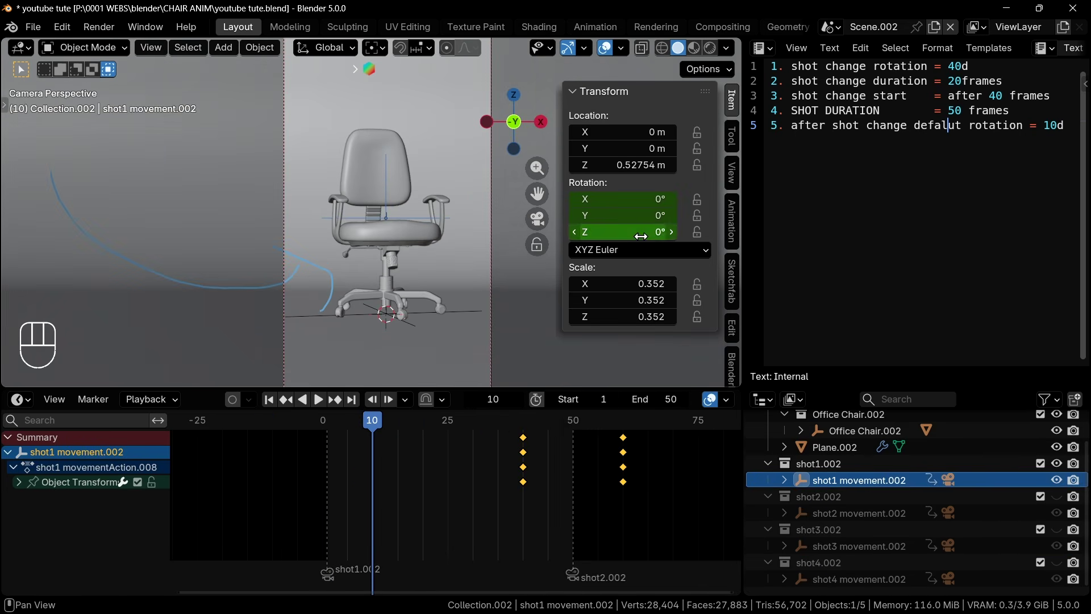
pyautogui.press('i')
pyautogui.moveTo(353, 528); pyautogui.dragTo(636, 425)
pyautogui.press('g')
pyautogui.click(415, 423)
pyautogui.press('space')
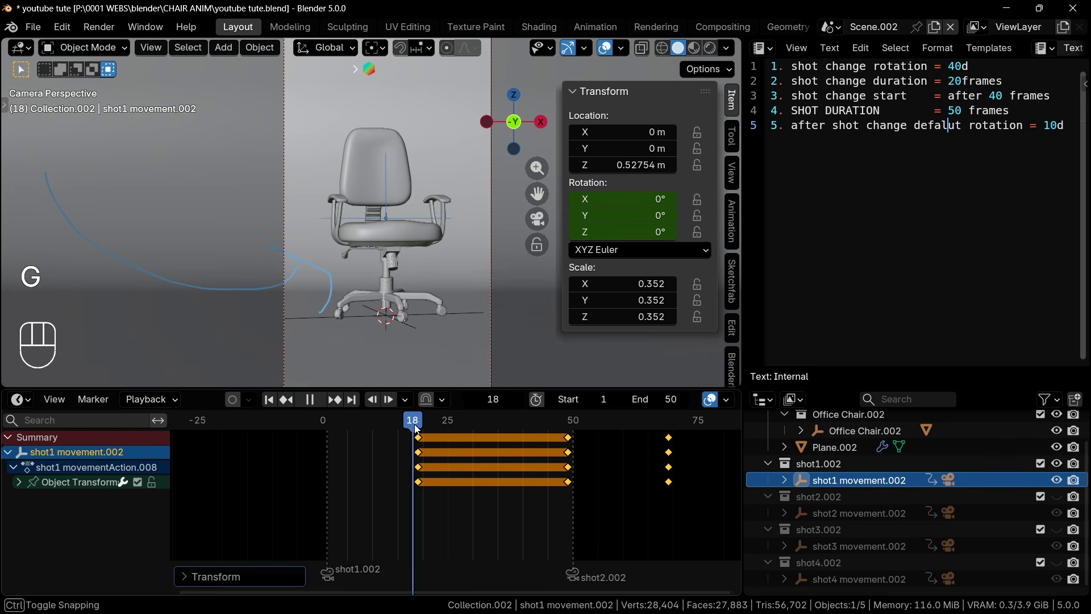
pyautogui.click(420, 431)
# At frame 1, set the shot1 movement.002 Z rotation to -40° and insert a keyframe
pyautogui.hotkey('shift', 'Left')
pyautogui.click(655, 231)
pyautogui.write('-4')
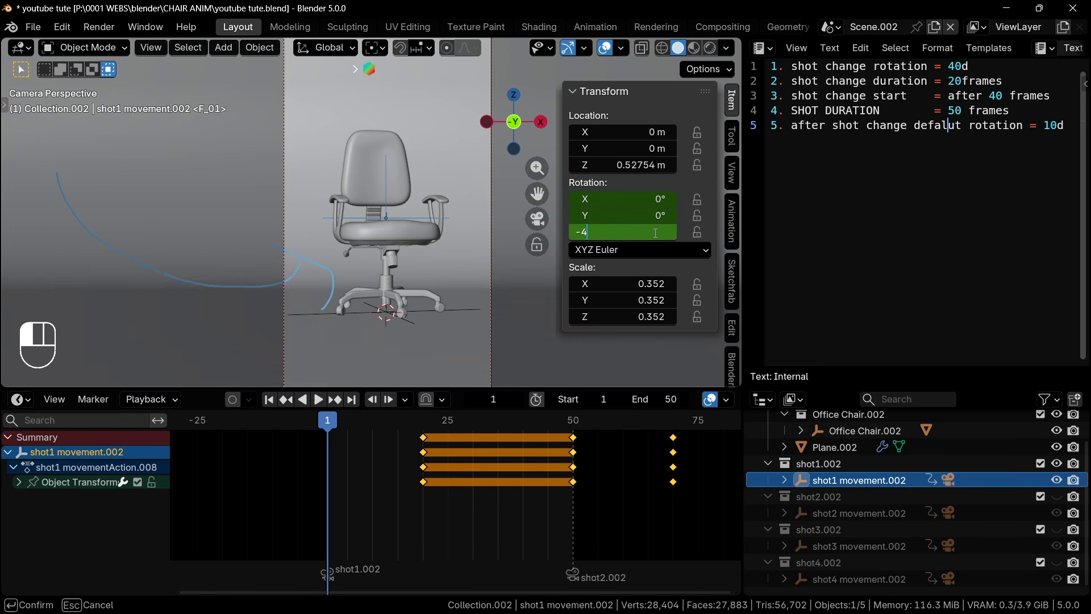
pyautogui.write('0d')
pyautogui.press('Return')
pyautogui.press('i')
# Play and scrub through the first 50 frames to check the shot1.002 camera rotation
pyautogui.press('space')
pyautogui.press('space')
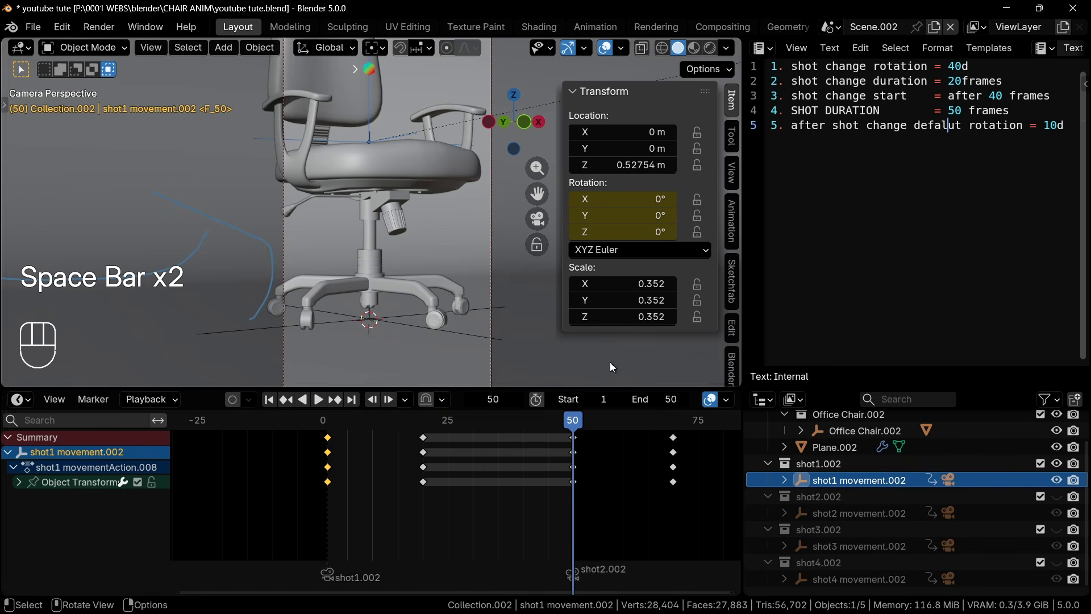
pyautogui.click(529, 421)
pyautogui.press('space')
pyautogui.moveTo(340, 420); pyautogui.dragTo(354, 448)
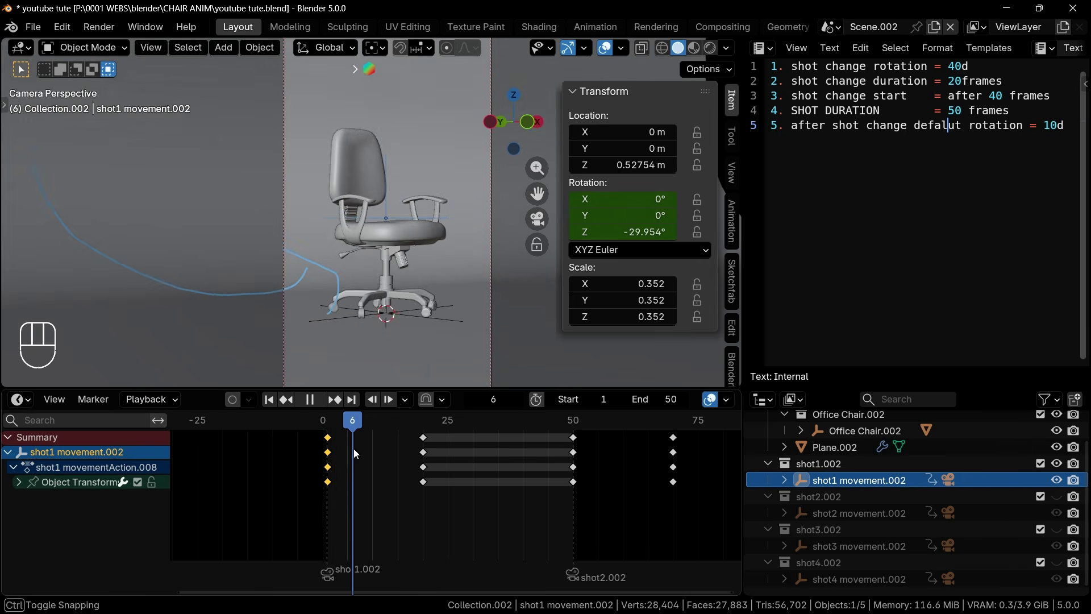
pyautogui.press('space')
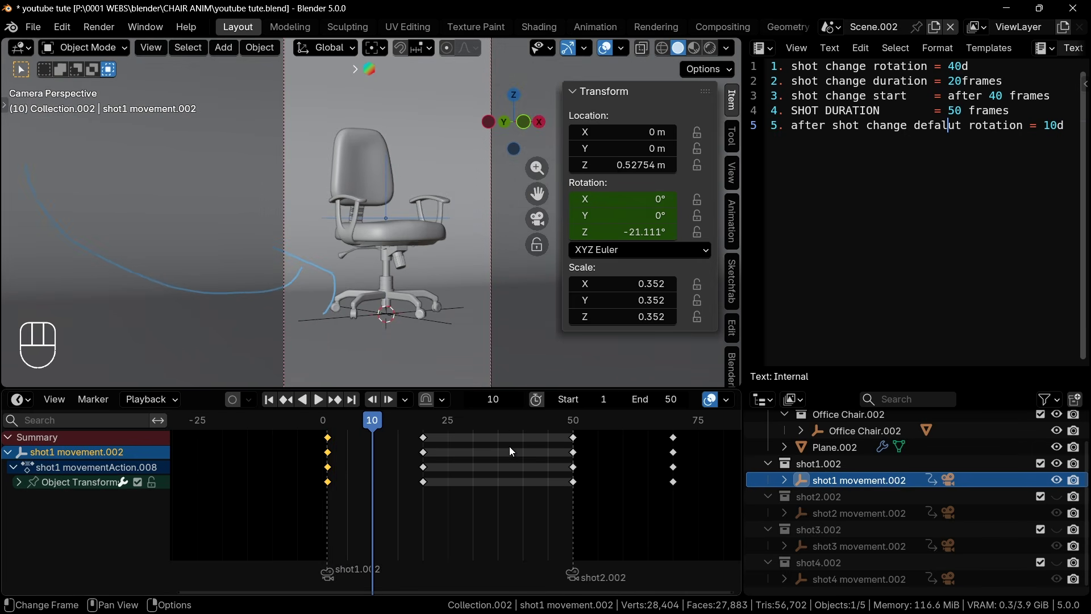
pyautogui.click(858, 512)
pyautogui.click(523, 421)
pyautogui.click(857, 480)
pyautogui.click(1056, 496)
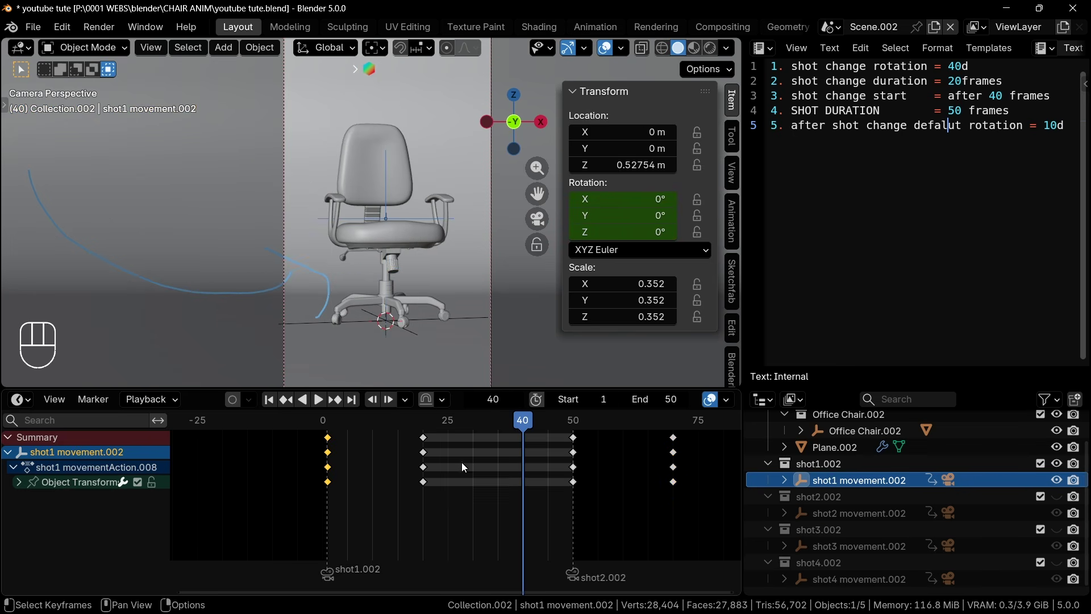
pyautogui.click(651, 232)
pyautogui.write('0d')
pyautogui.press('Return')
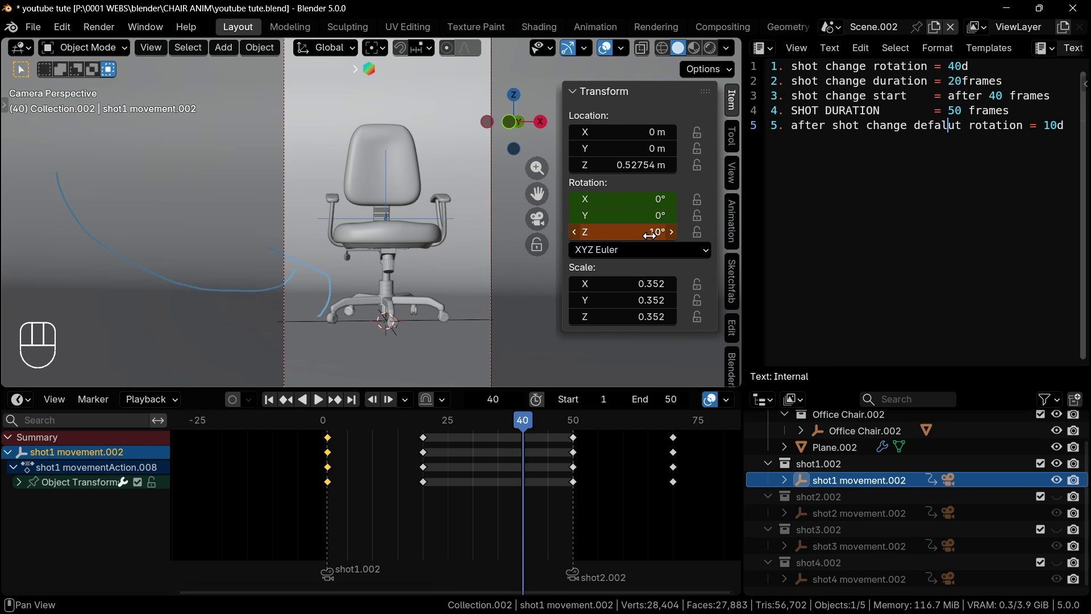
pyautogui.hotkey('ctrl', 'z')
pyautogui.hotkey('ctrl', 'z')
# Shift all shot1 movement.002 keyframes 10 frames earlier and play the animation from the start
pyautogui.press('g')
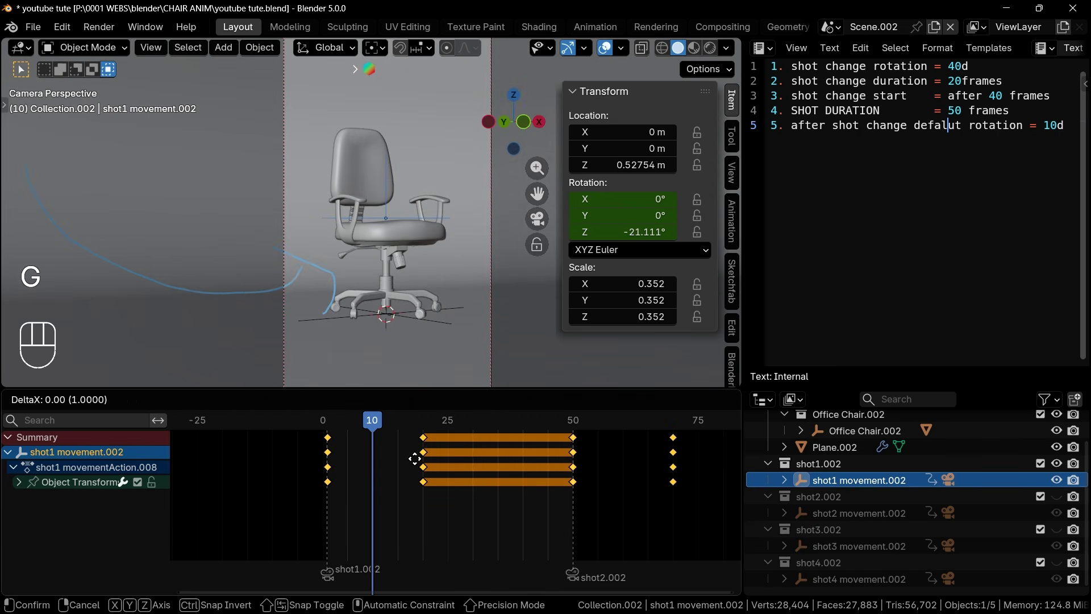
pyautogui.click(328, 421)
pyautogui.press('space')
pyautogui.press('space')
# At frame 40, set the shot1 movement.002 Z rotation to 10° and insert a keyframe
pyautogui.click(642, 232)
pyautogui.write('10')
pyautogui.press('Return')
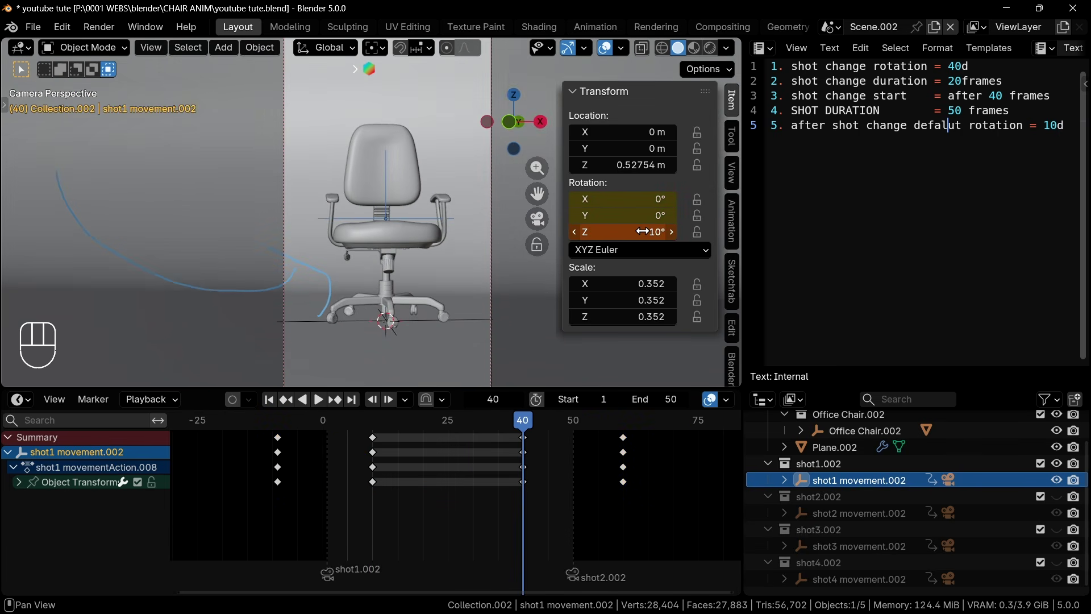
pyautogui.press('i')
# At frame 60, set the shot1 movement.002 Z rotation to 50° and play the animation from the start
pyautogui.moveTo(523, 422); pyautogui.dragTo(623, 431)
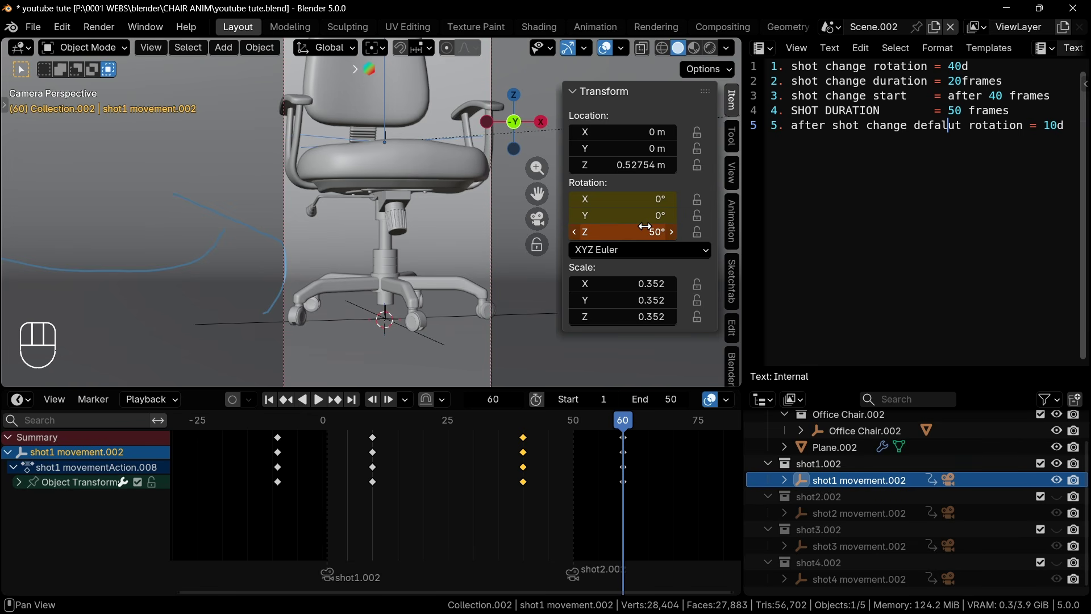
pyautogui.hotkey('shift', 'Left')
pyautogui.press('space')
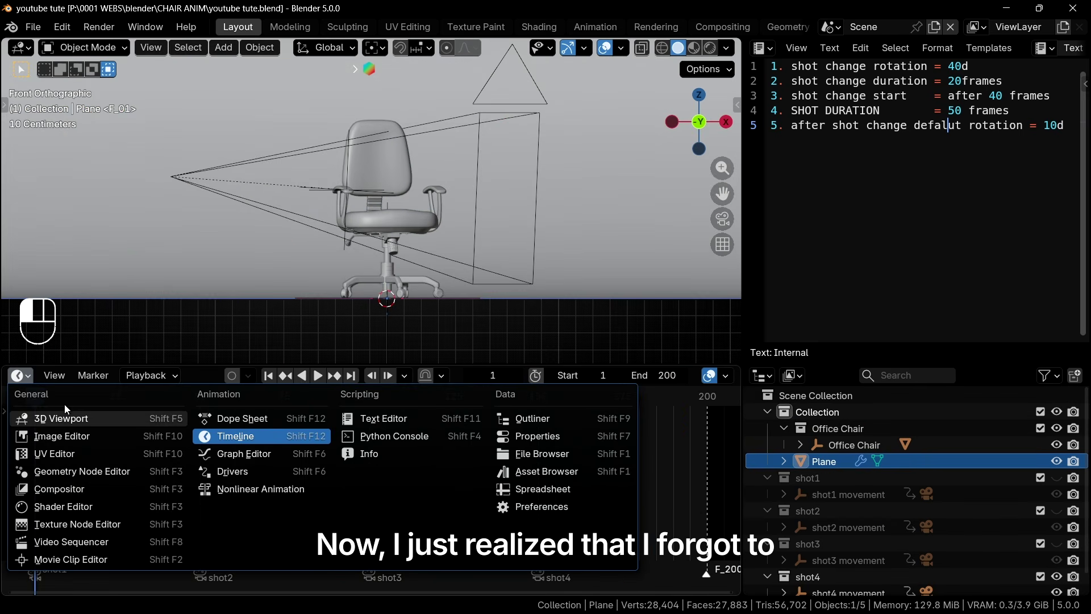
# In the original Scene, turn the timeline area into a second 3D viewport, enlarge it and show the upper viewport in rendered shading
pyautogui.click(71, 419)
pyautogui.click(709, 48)
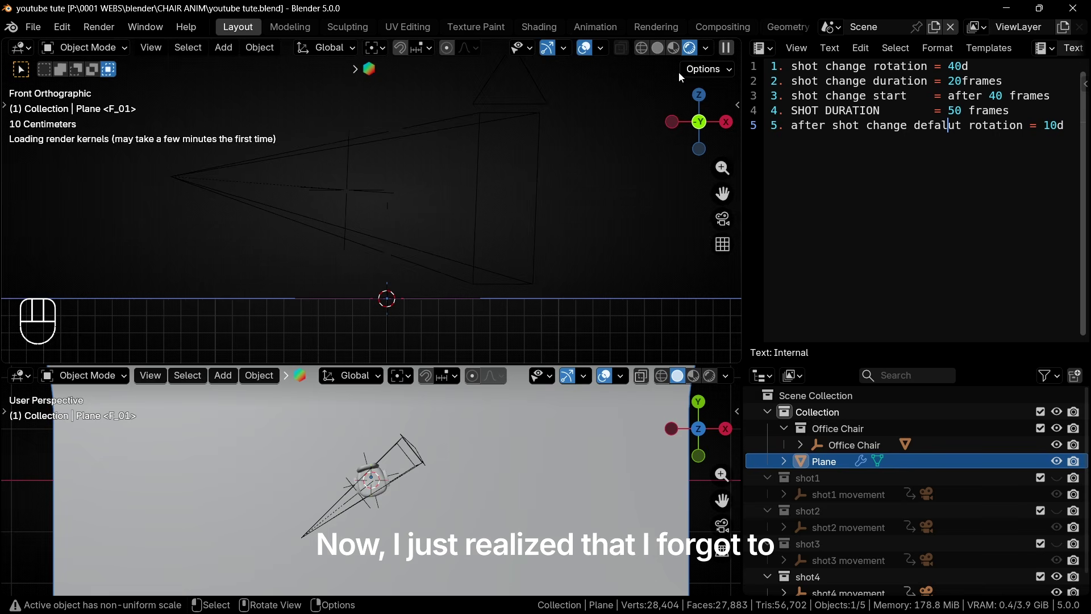
pyautogui.moveTo(267, 366); pyautogui.dragTo(267, 349)
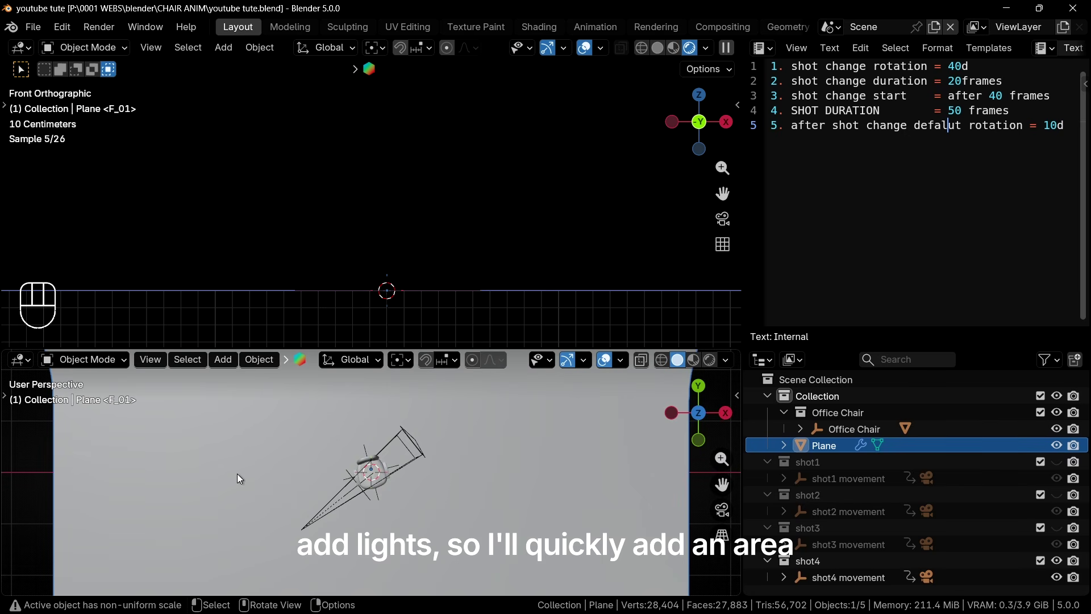
# Add an area light in front view and rotate it 90° around Y
pyautogui.press('KP_1')
pyautogui.hotkey('shift', 'a')
pyautogui.moveTo(300, 488)
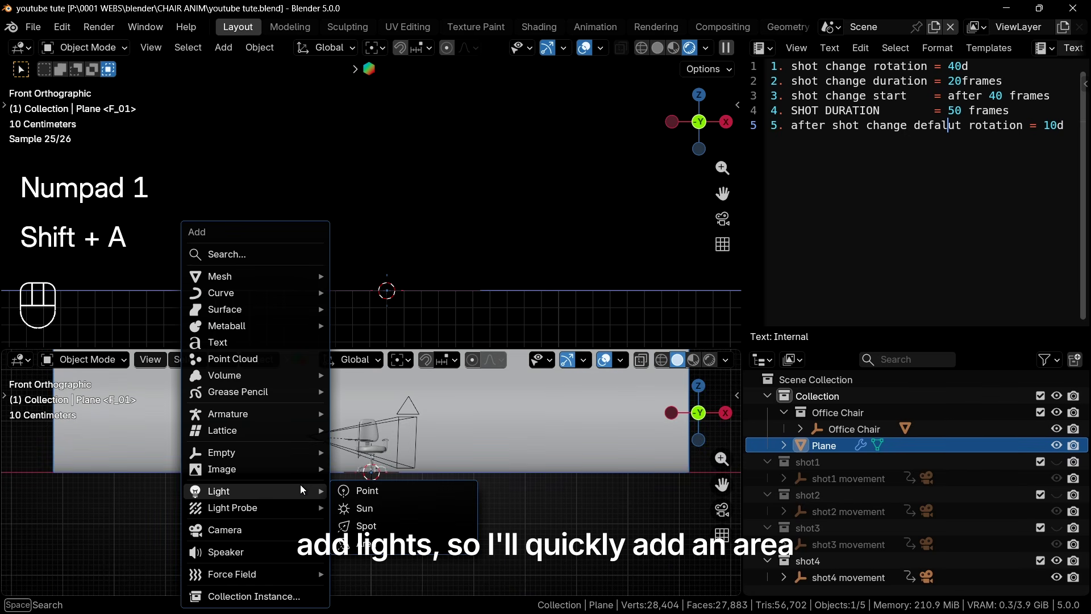
pyautogui.click(366, 543)
pyautogui.press('r')
pyautogui.press('y')
pyautogui.press('KP_9')
pyautogui.press('KP_0')
pyautogui.press('Return')
# Move the area light along X to about 2.92 m and raise it along Z to about 0.74 m
pyautogui.keyDown('shift'); pyautogui.moveTo(433, 473); pyautogui.dragTo(399, 503, button='middle'); pyautogui.keyUp('shift')
pyautogui.press('g')
pyautogui.press('x')
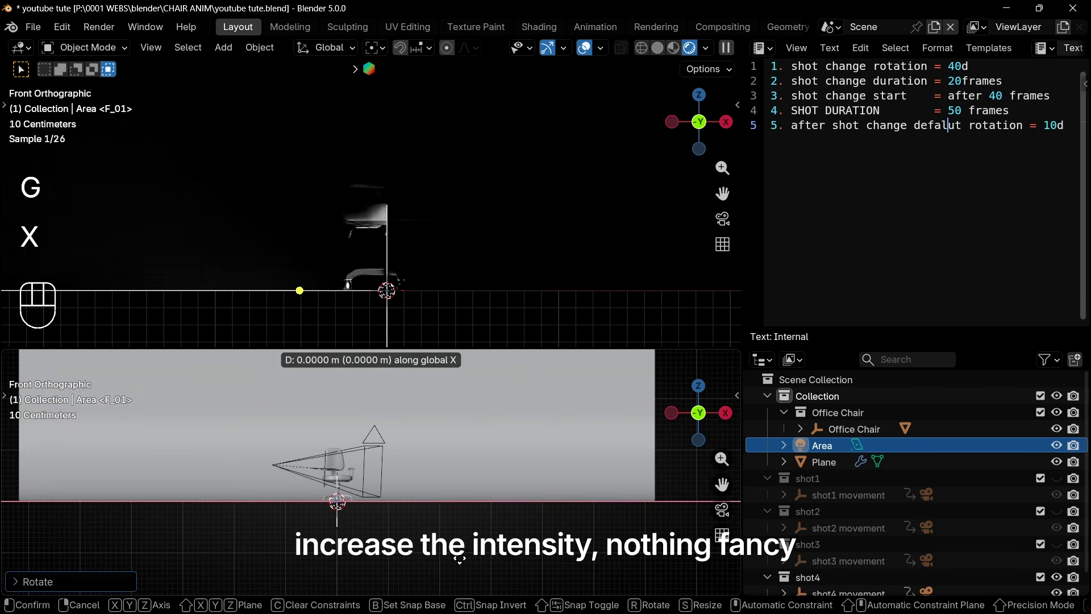
pyautogui.click(656, 557)
pyautogui.press('g')
pyautogui.press('z')
pyautogui.click(585, 456)
pyautogui.press('n')
pyautogui.press('g')
pyautogui.press('z')
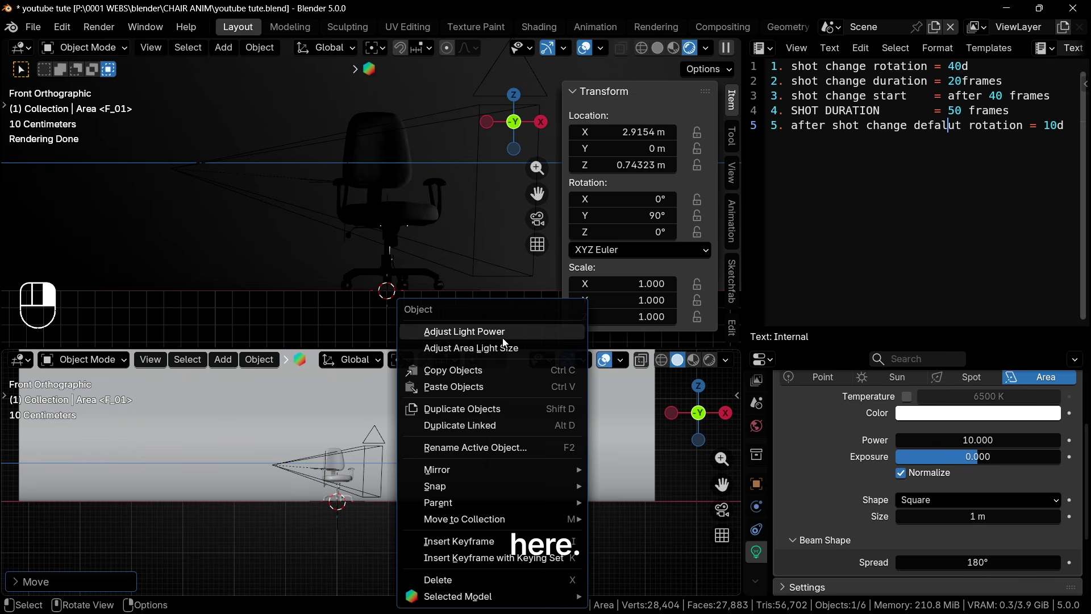
# Increase the area light's power to about 556
pyautogui.click(503, 330)
pyautogui.click(516, 347)
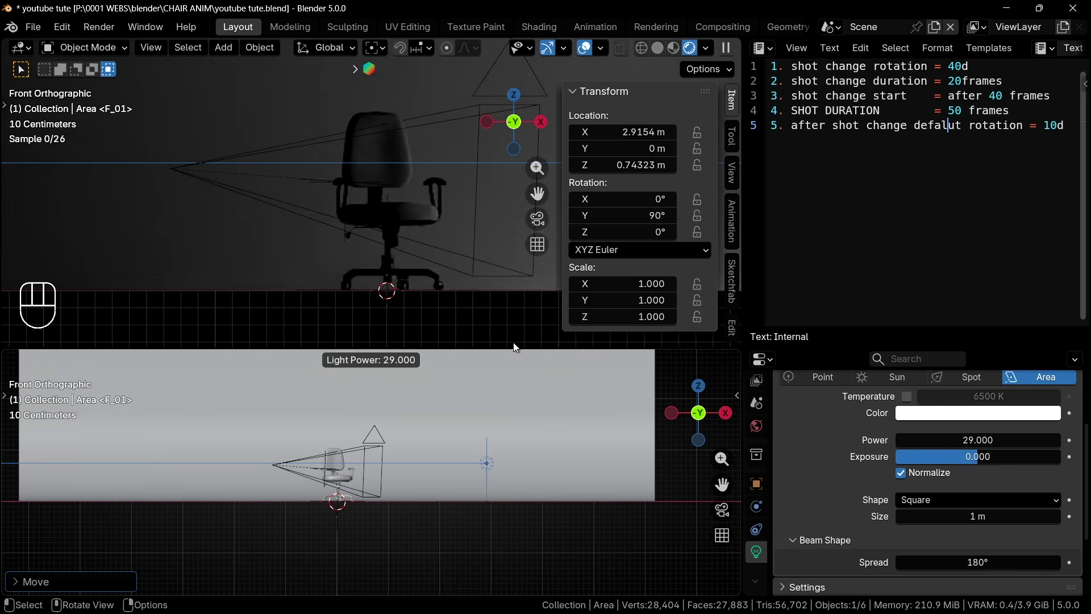
pyautogui.moveTo(619, 350)
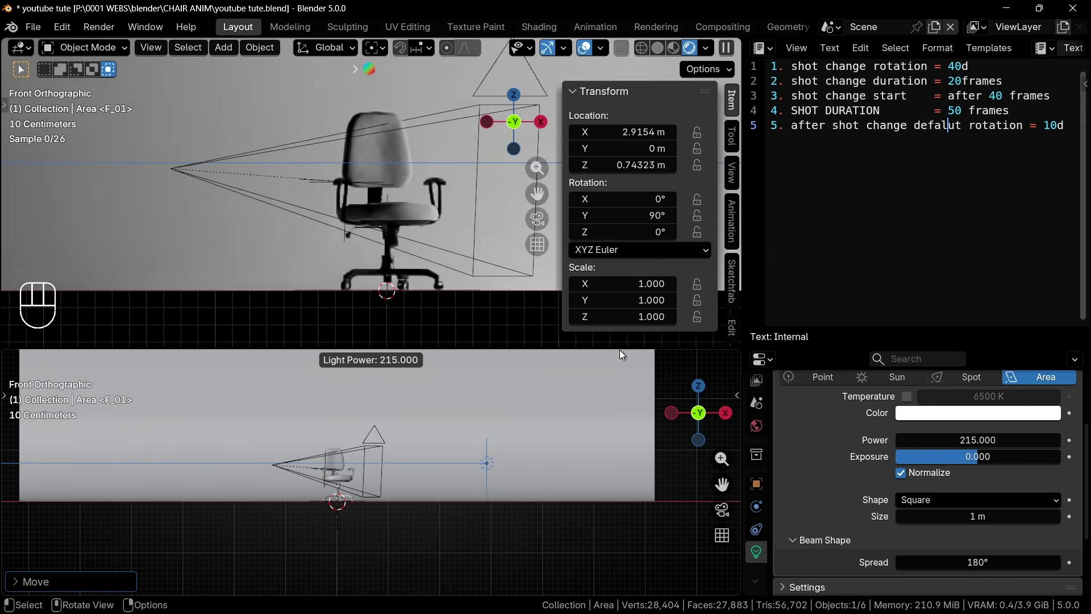
pyautogui.moveTo(830, 356)
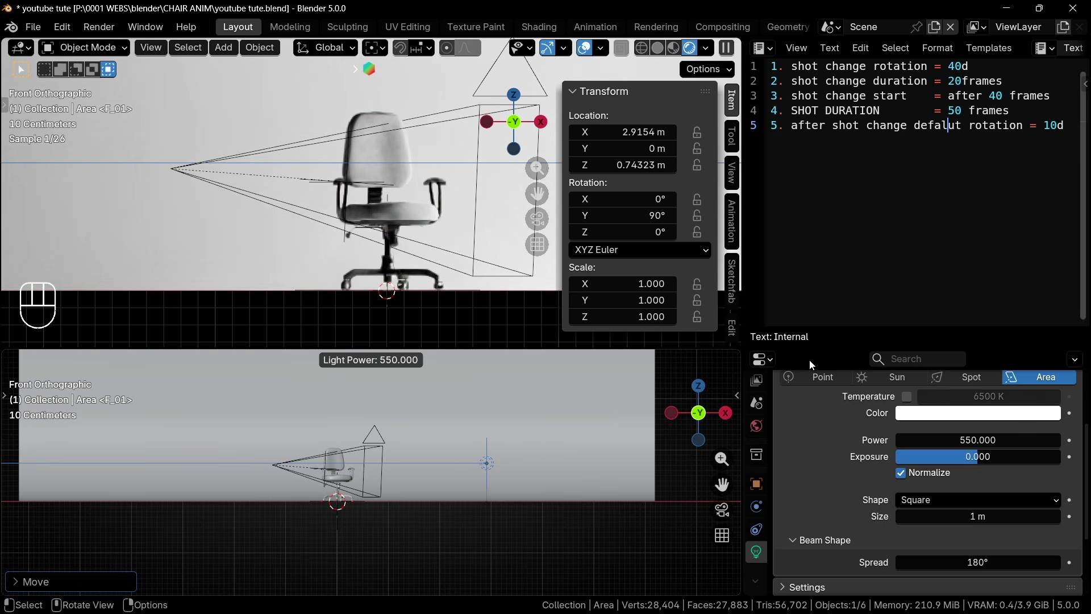
pyautogui.click(809, 359)
# Set the transform pivot point to the 3D cursor and duplicate the area light in place
pyautogui.press('q')
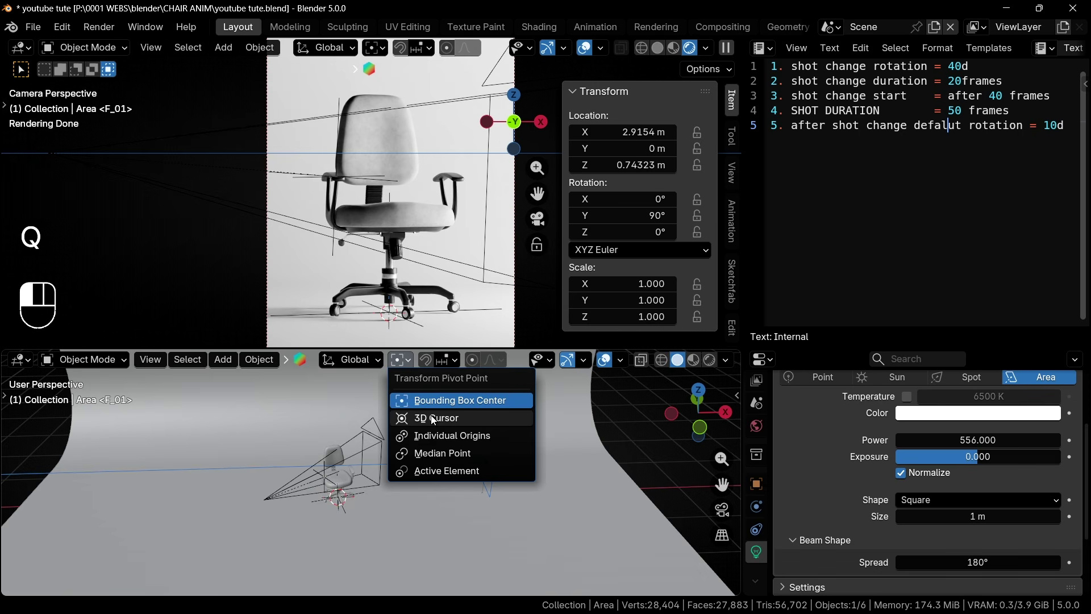
pyautogui.click(431, 415)
pyautogui.hotkey('shift', 'd')
pyautogui.click(502, 508)
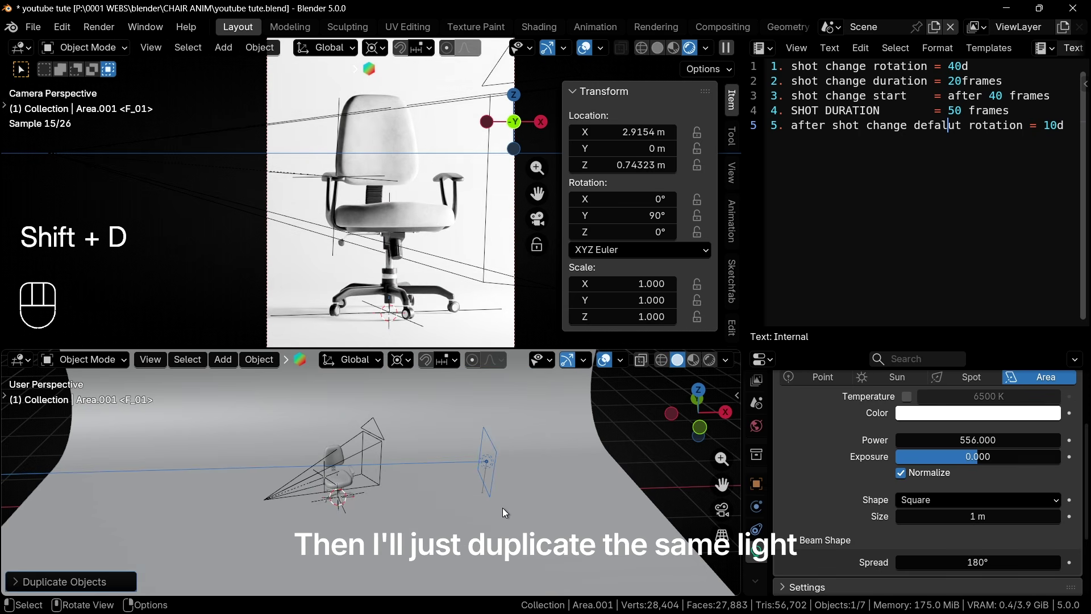
# Rotate the duplicated light about -183° around global Z to the opposite side of the chair
pyautogui.press('r')
pyautogui.press('z')
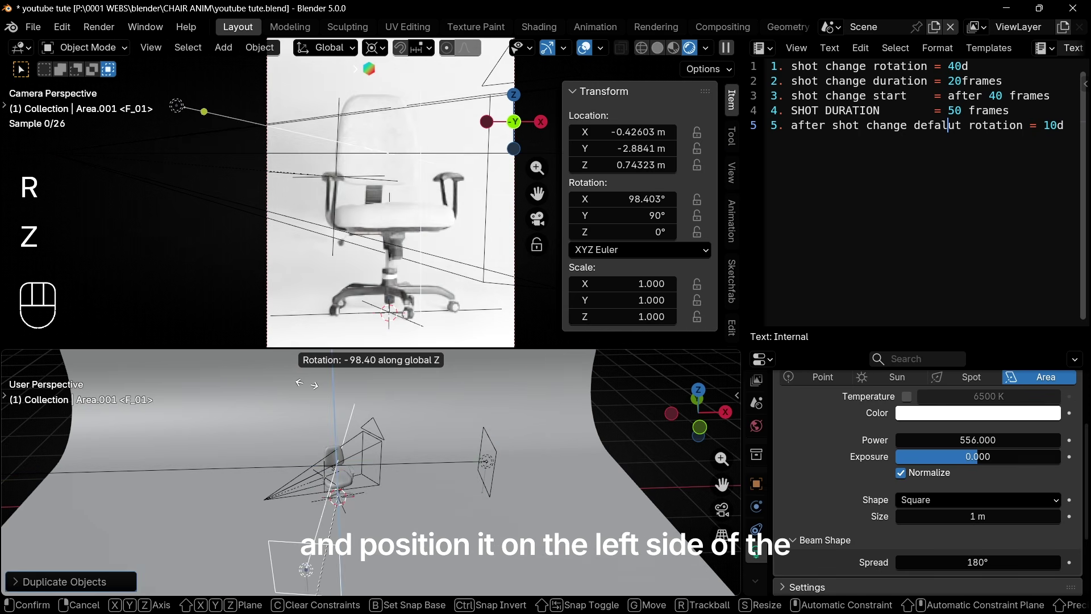
pyautogui.click(279, 491)
pyautogui.press('KP_0')
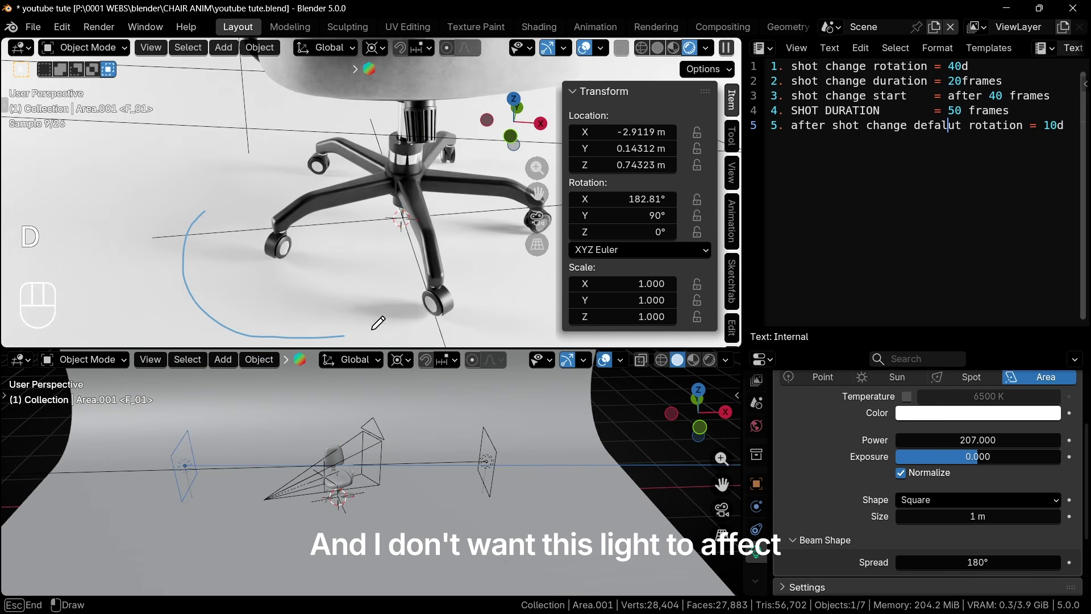
# Restrict the Area.001 light to the Office Chair collection with Light Linking
pyautogui.press('d')
pyautogui.moveTo(318, 188); pyautogui.dragTo(137, 355, button='right')
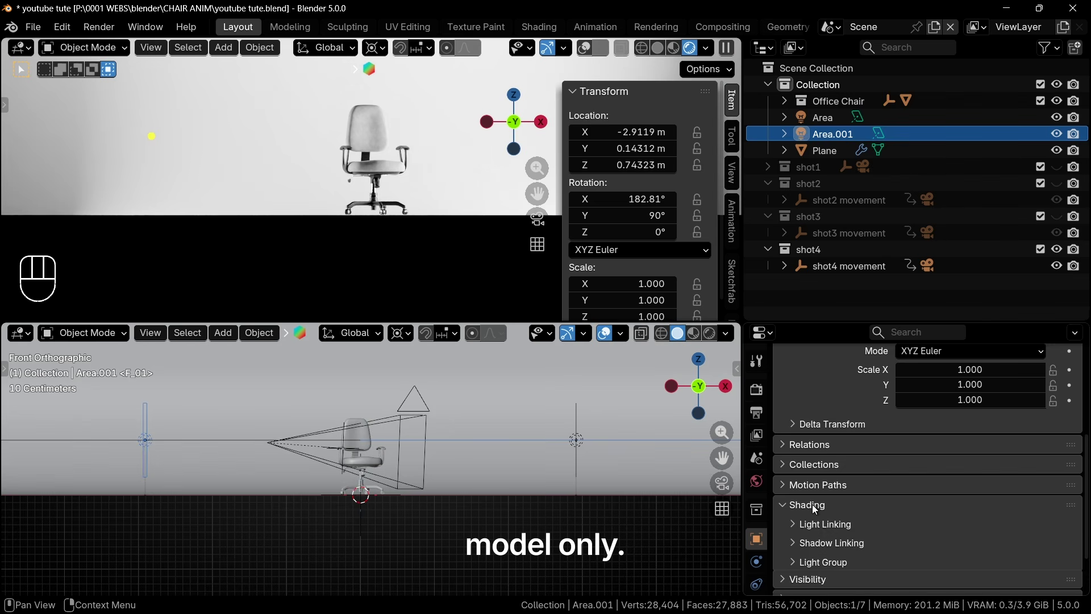
pyautogui.click(824, 523)
pyautogui.click(790, 543)
pyautogui.click(841, 413)
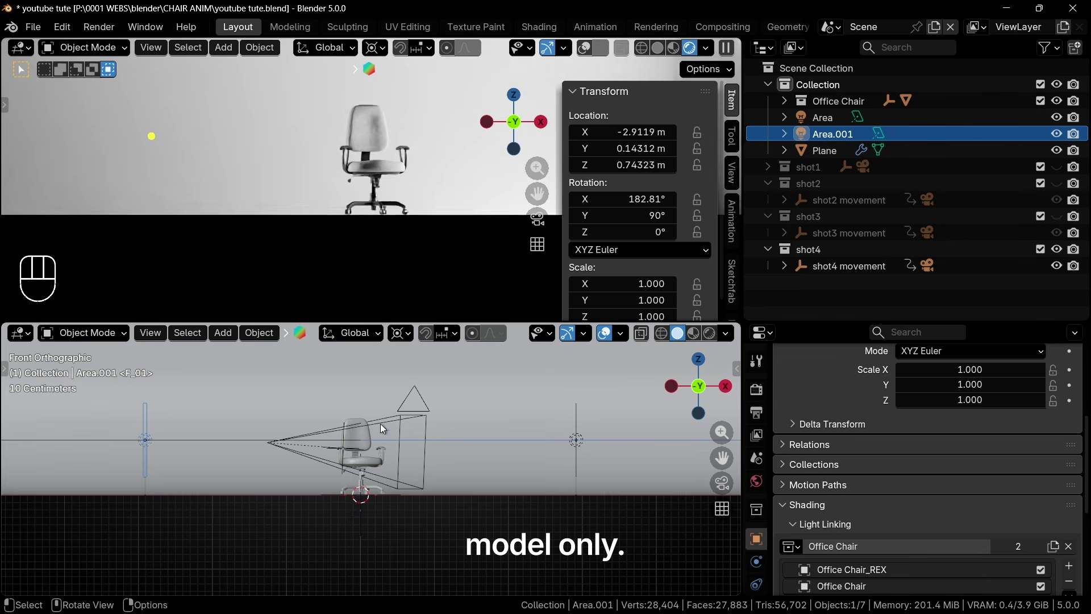
# Copy both area lights, Area and Area.001, from Scene and paste them into Scene.001
pyautogui.press('KP_0')
pyautogui.scroll(2, 396, 223)
pyautogui.moveTo(369, 455); pyautogui.dragTo(216, 472, button='middle')
pyautogui.click(210, 472)
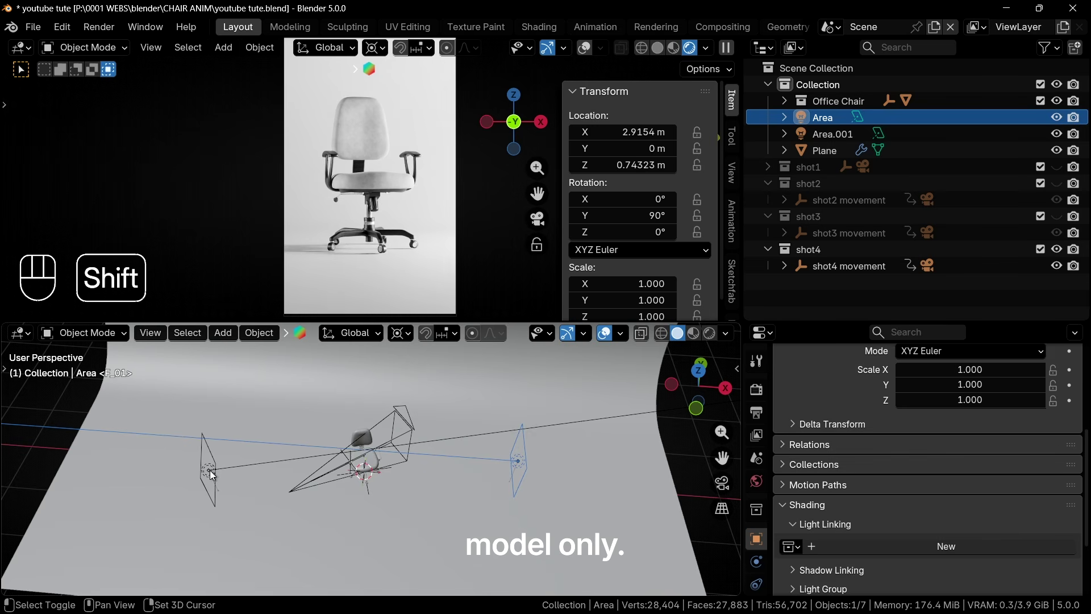
pyautogui.keyDown('shift'); pyautogui.click(210, 473); pyautogui.keyUp('shift')
pyautogui.hotkey('ctrl', 'c')
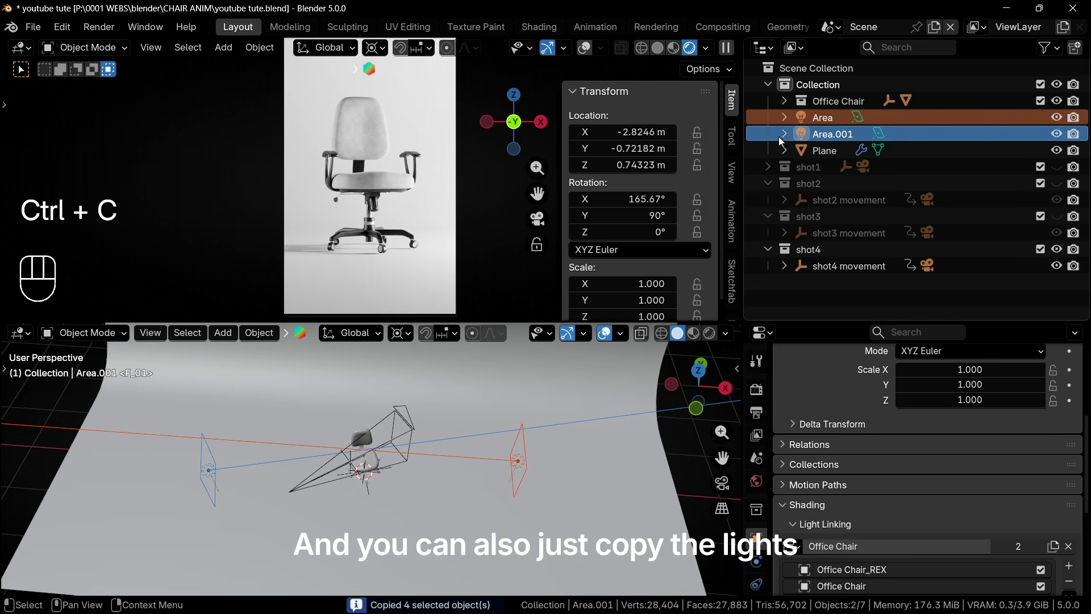
pyautogui.click(830, 27)
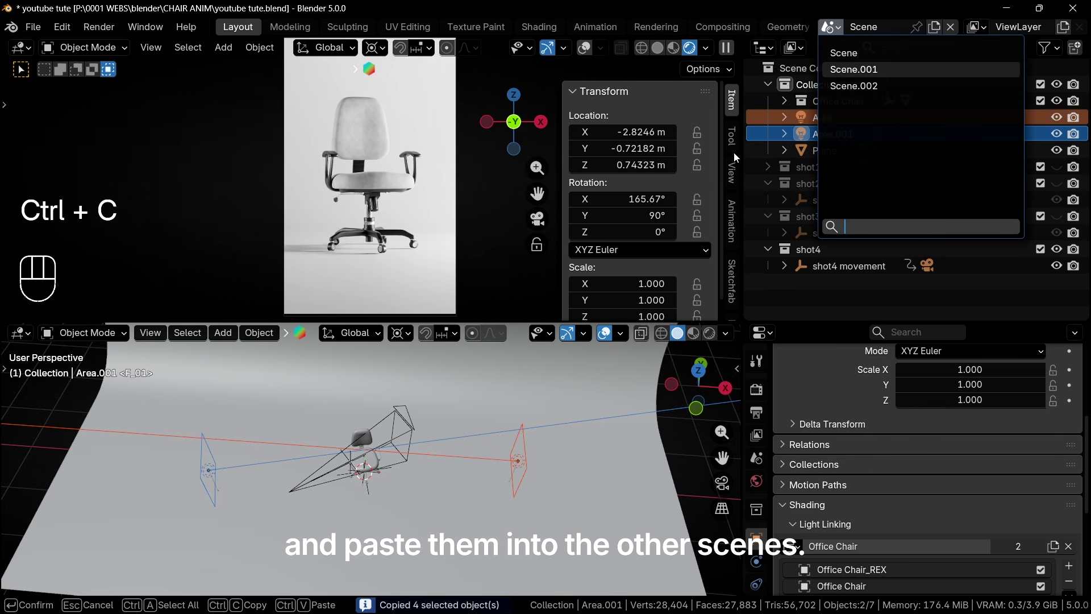
pyautogui.click(854, 69)
pyautogui.hotkey('ctrl', 'v')
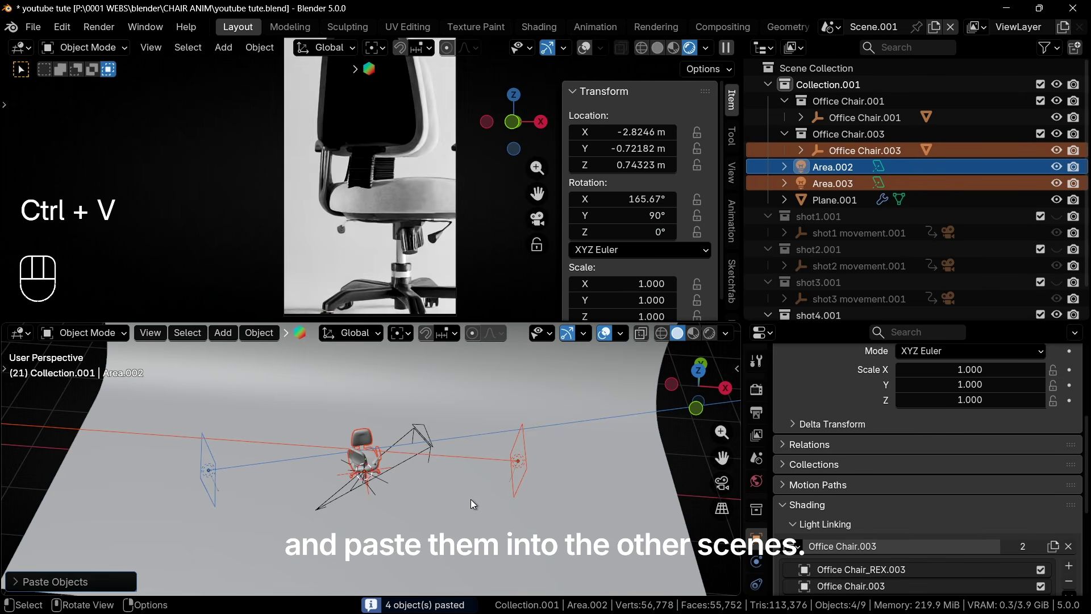
pyautogui.scroll(-2, 397, 217)
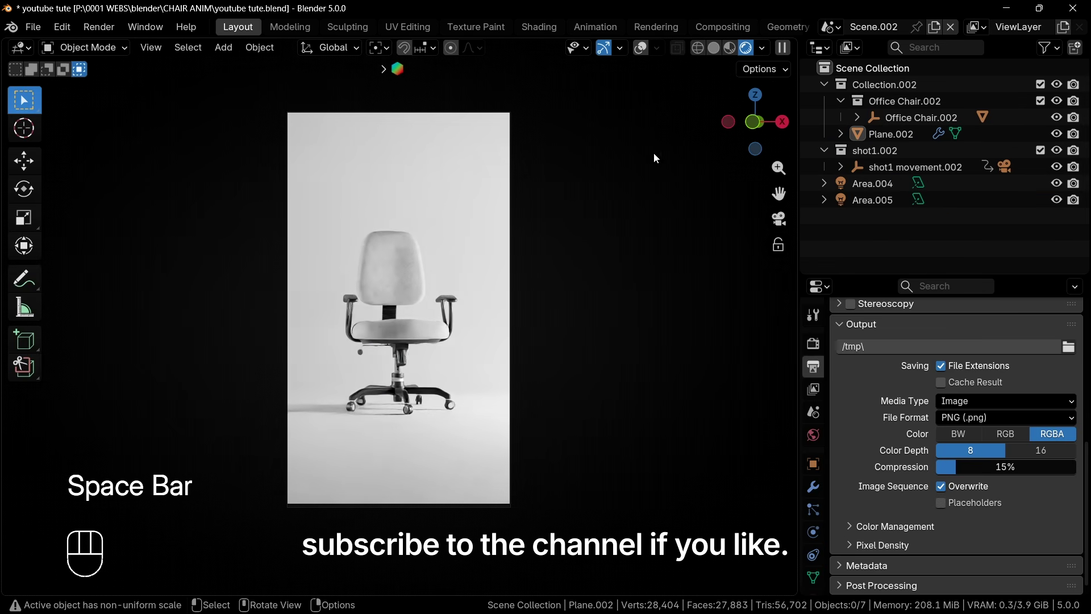
# Play back Scene.001's animation to check the lit chair shots up close, and save the file
pyautogui.click(831, 27)
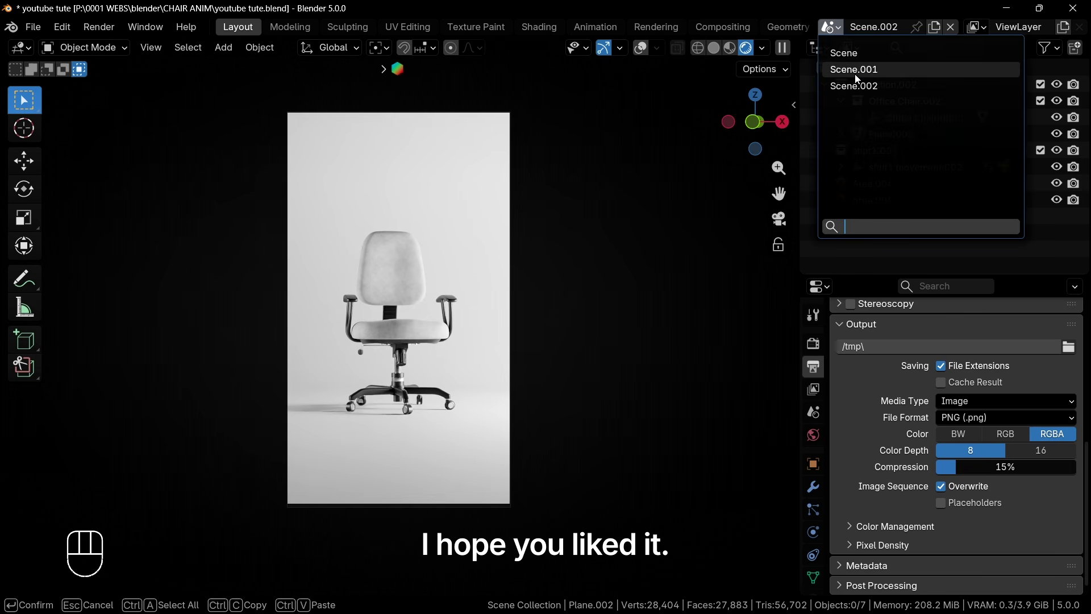
pyautogui.click(854, 71)
pyautogui.press('space')
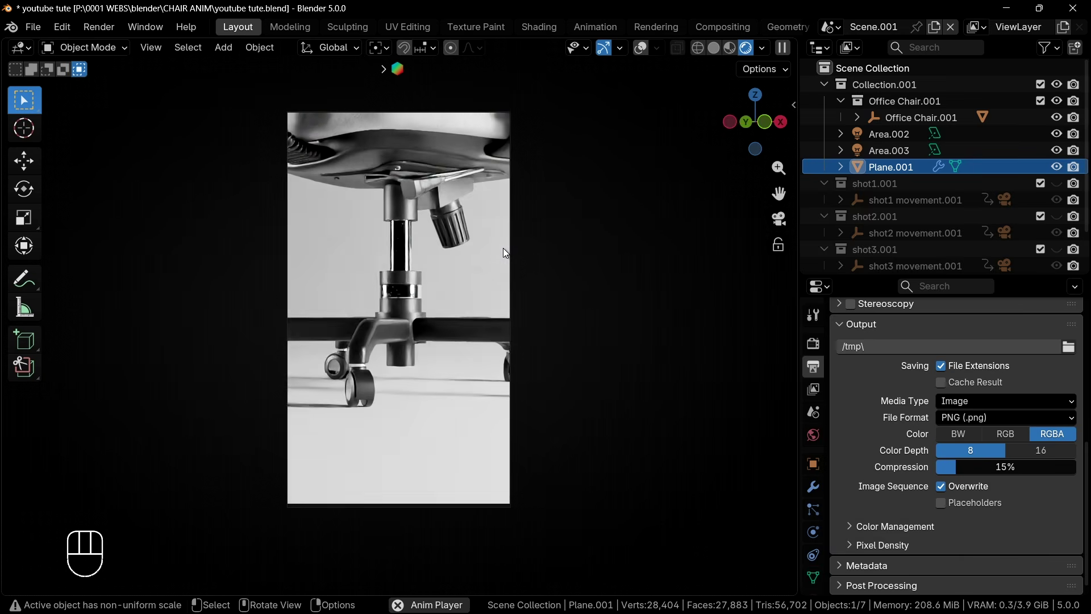
pyautogui.press('space')
pyautogui.scroll(5, 387, 293)
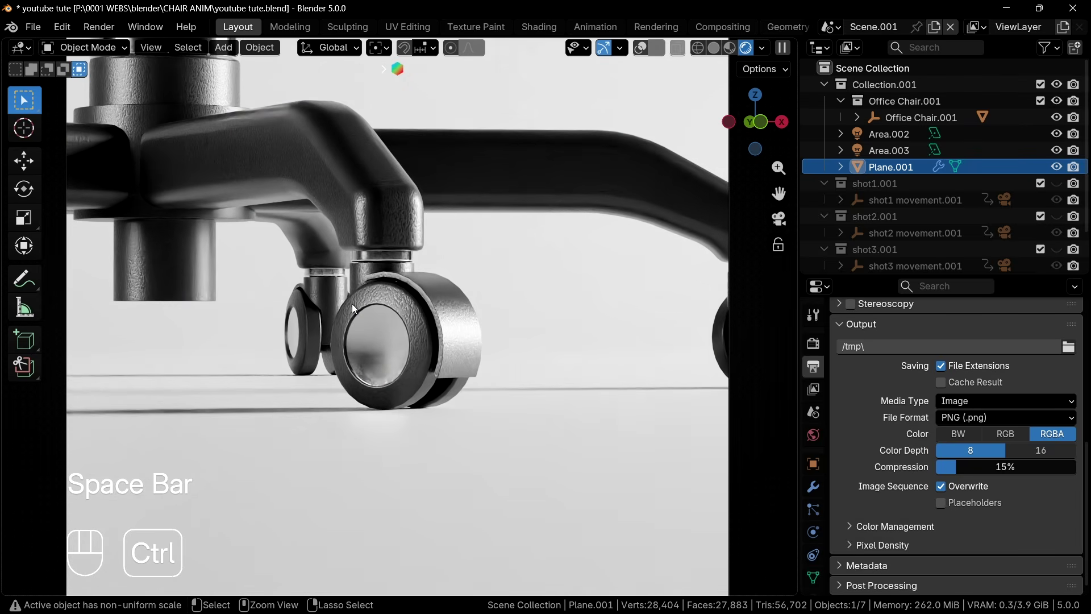
pyautogui.hotkey('ctrl', 's')
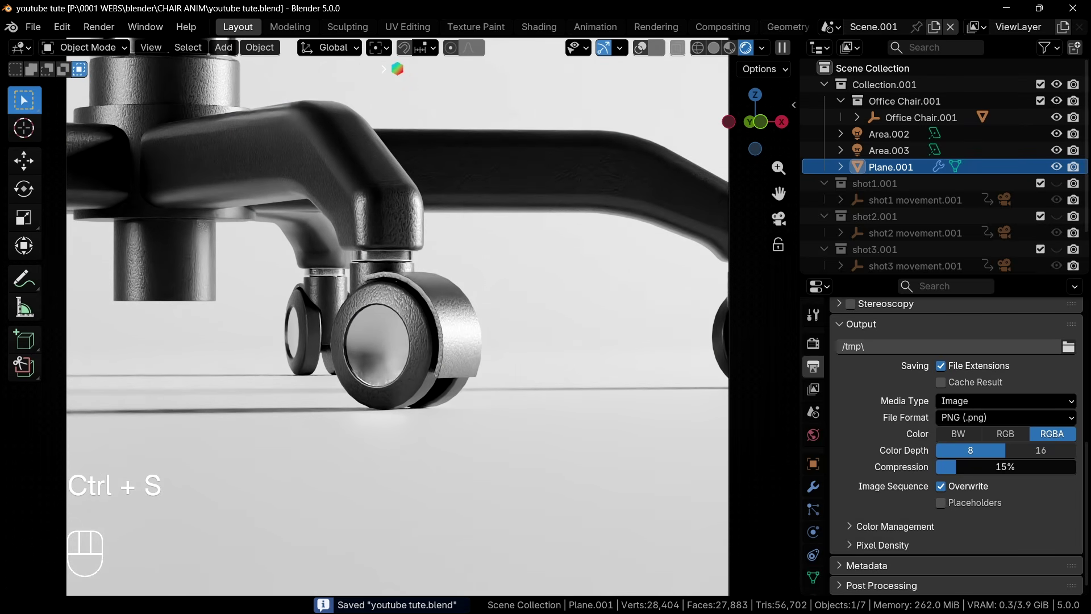